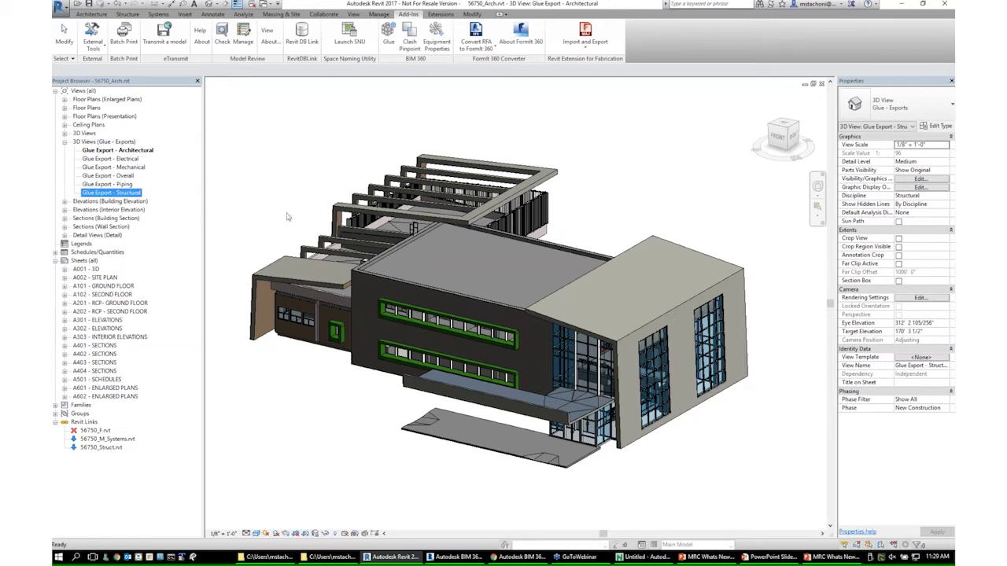
# Start a BIM 360 Glue export and add the Glue Export views for Structural, Mechanical, Piping, Architectural and Electrical
pyautogui.keyDown('shift'); pyautogui.moveTo(417, 236); pyautogui.dragTo(453, 154, button='middle'); pyautogui.keyUp('shift')
pyautogui.scroll(3, 606, 285)
pyautogui.scroll(-3, 606, 285)
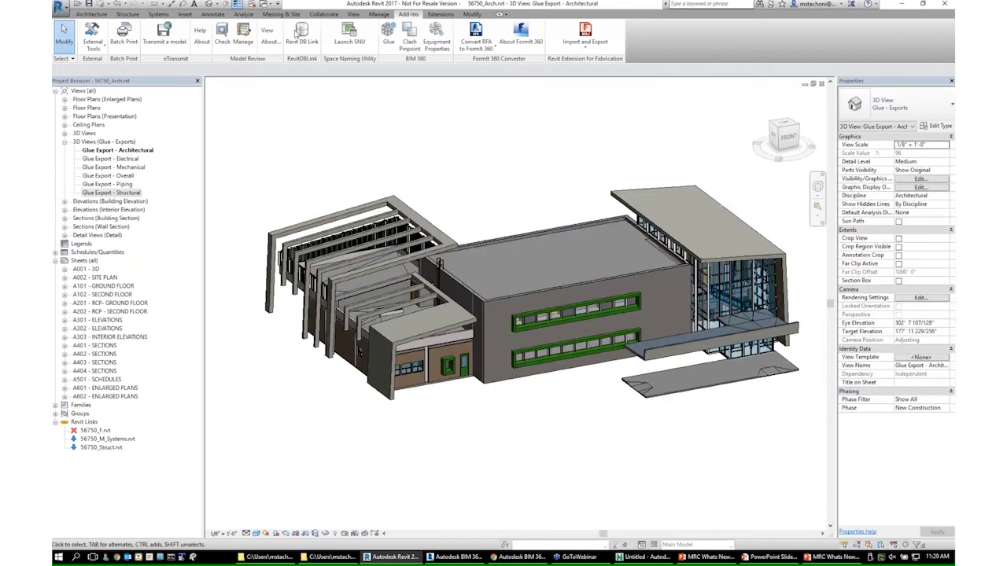
pyautogui.click(388, 38)
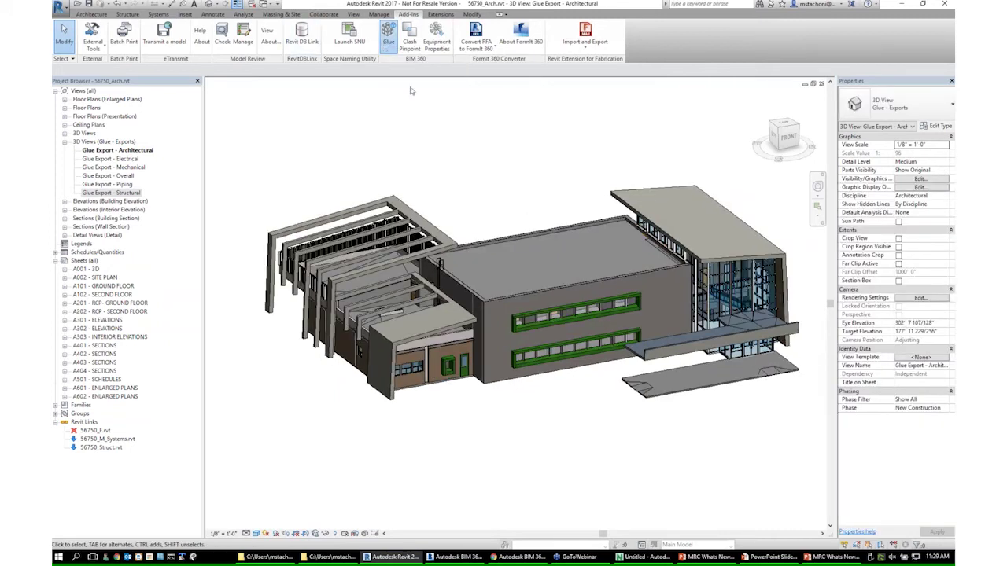
pyautogui.moveTo(438, 167); pyautogui.dragTo(443, 124)
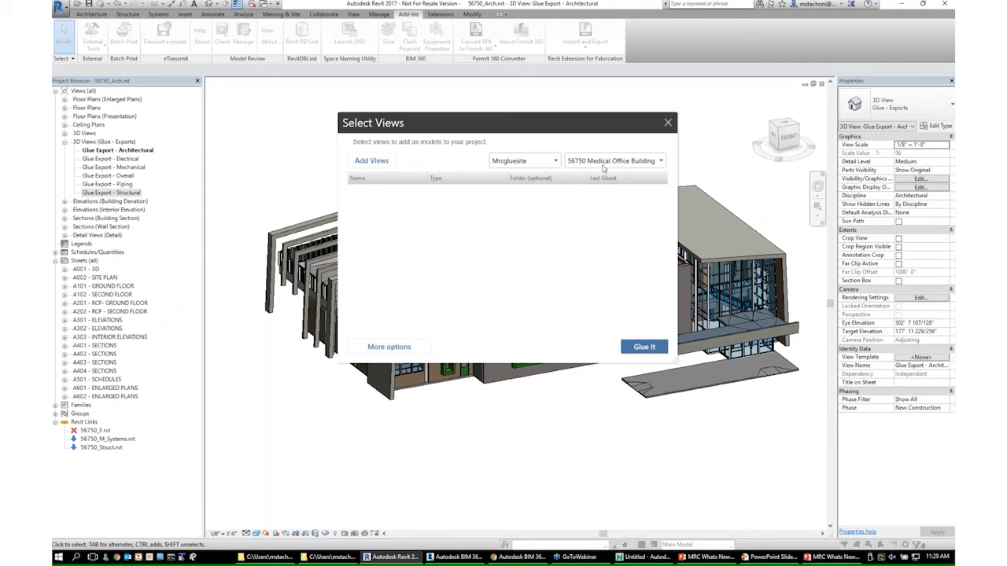
pyautogui.click(370, 162)
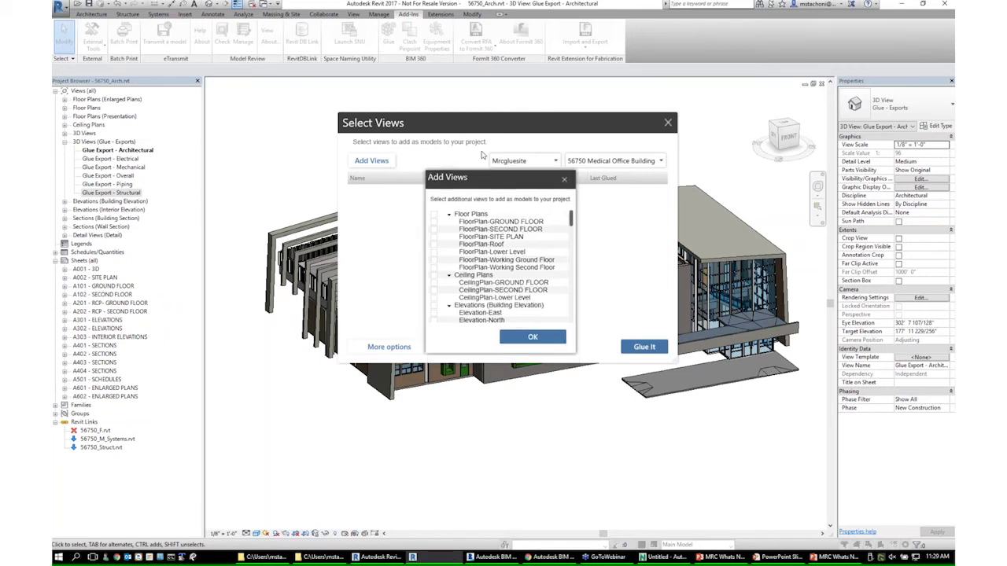
pyautogui.moveTo(566, 167); pyautogui.dragTo(563, 264)
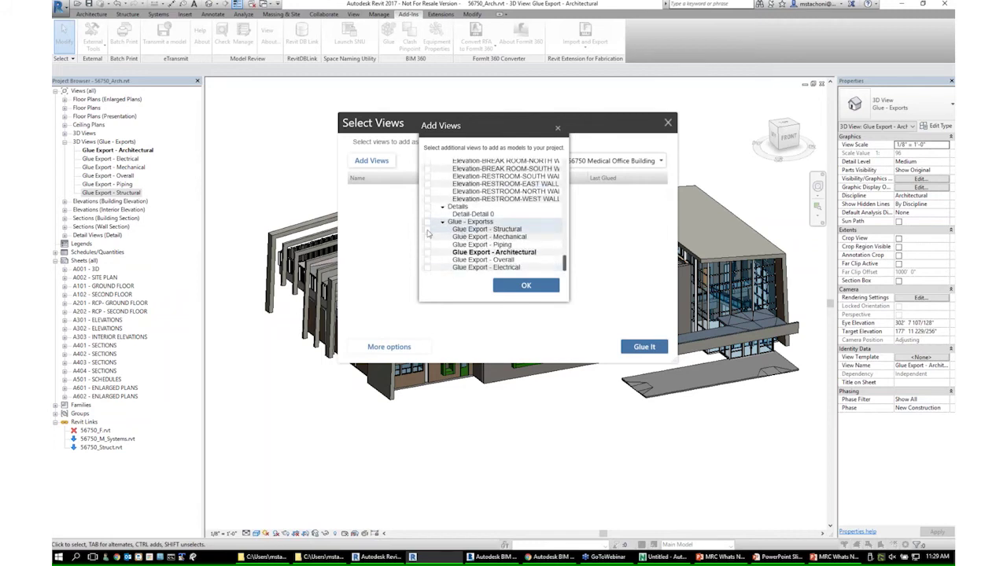
pyautogui.click(427, 230)
pyautogui.click(427, 237)
pyautogui.click(427, 245)
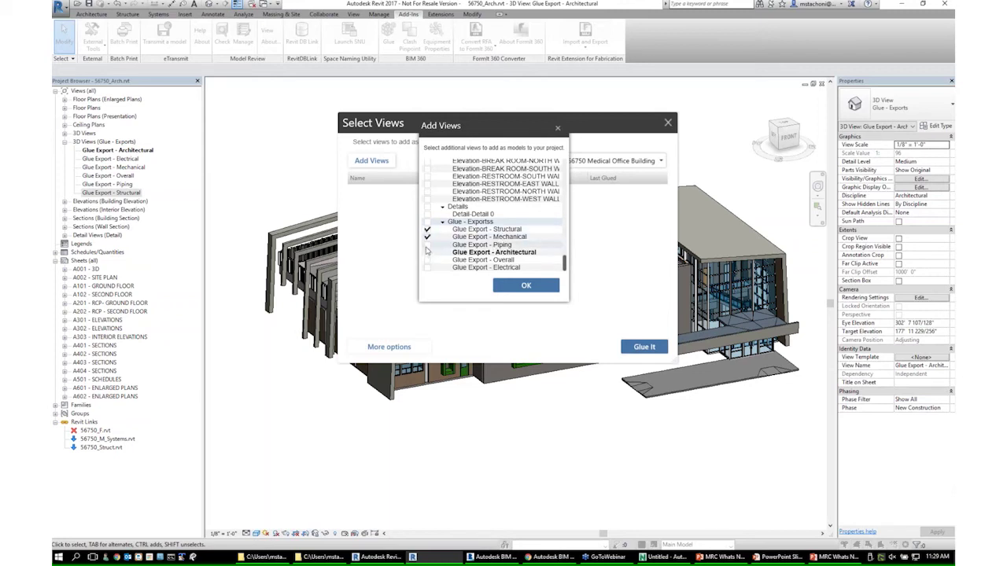
pyautogui.click(427, 252)
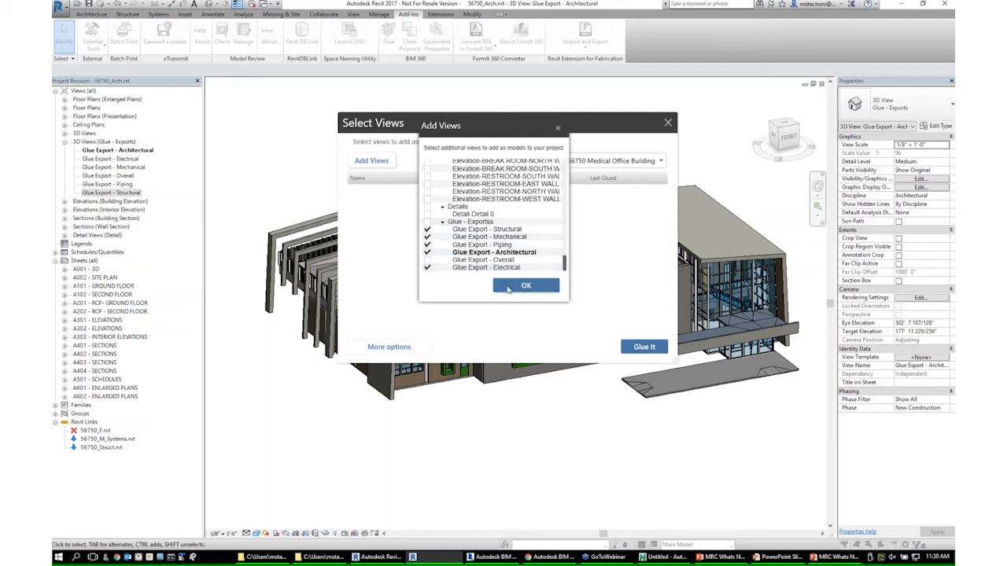
pyautogui.click(522, 286)
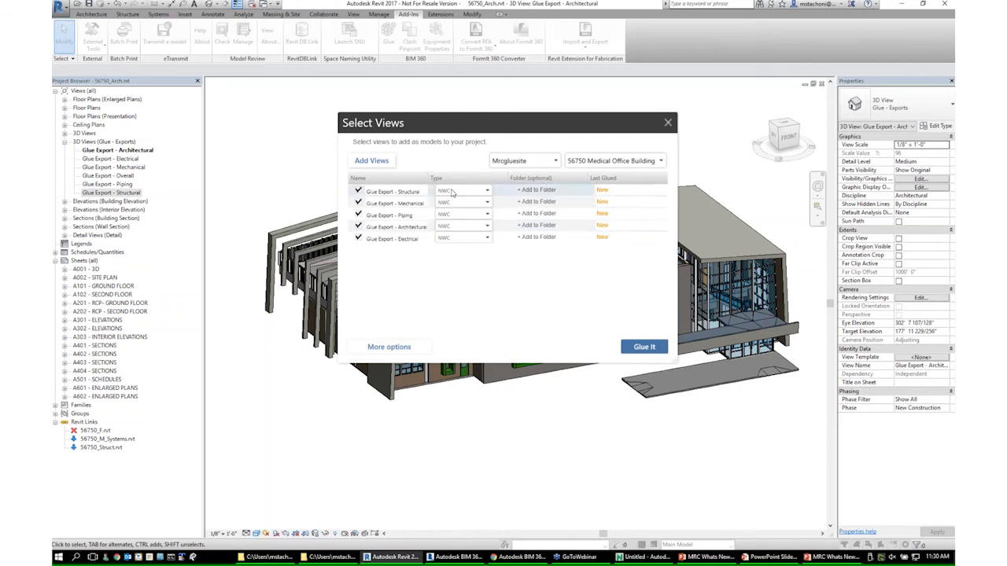
# Review the file types and folder locations available for the Structural view, keeping NWC and assigning no folder
pyautogui.click(454, 191)
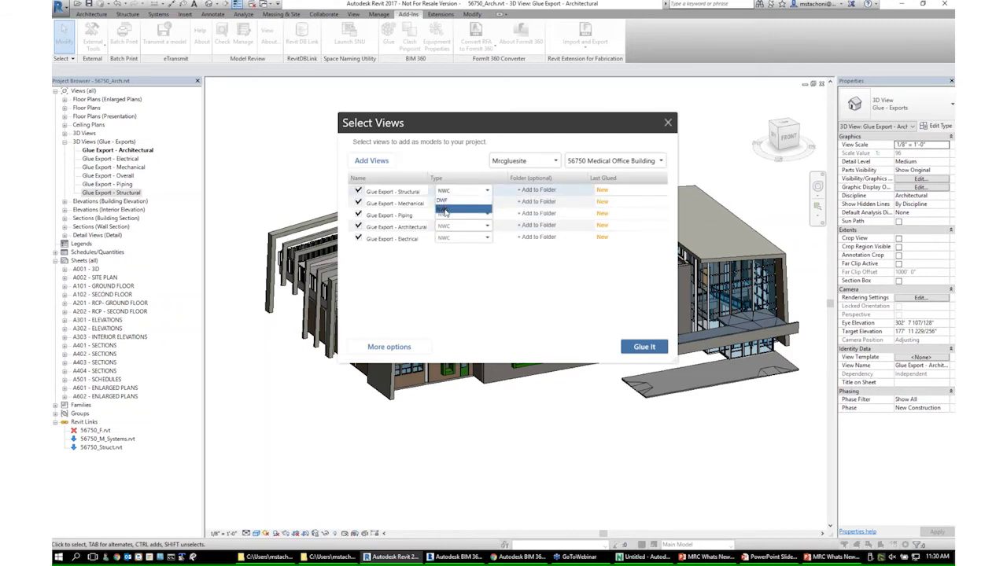
pyautogui.click(444, 212)
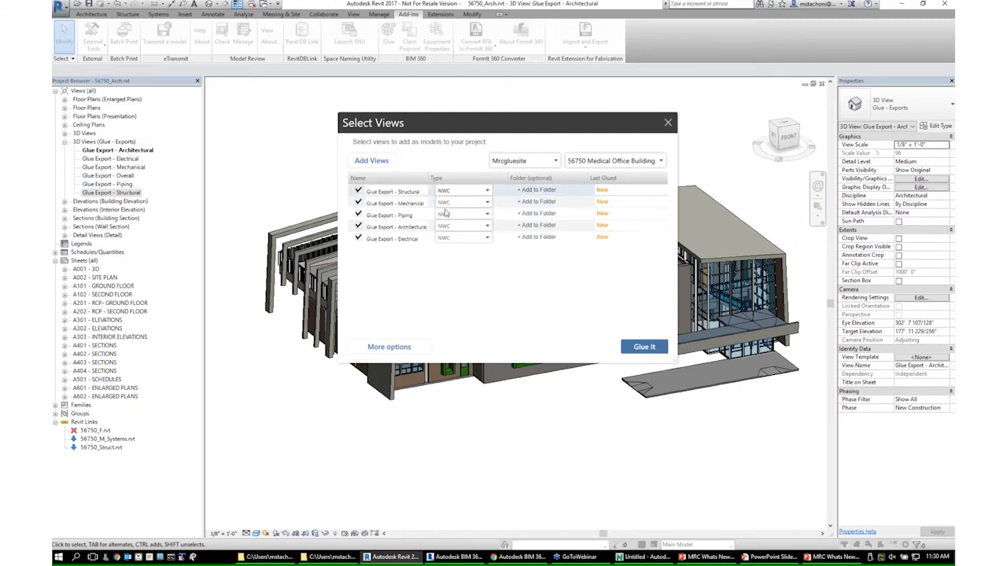
pyautogui.click(520, 193)
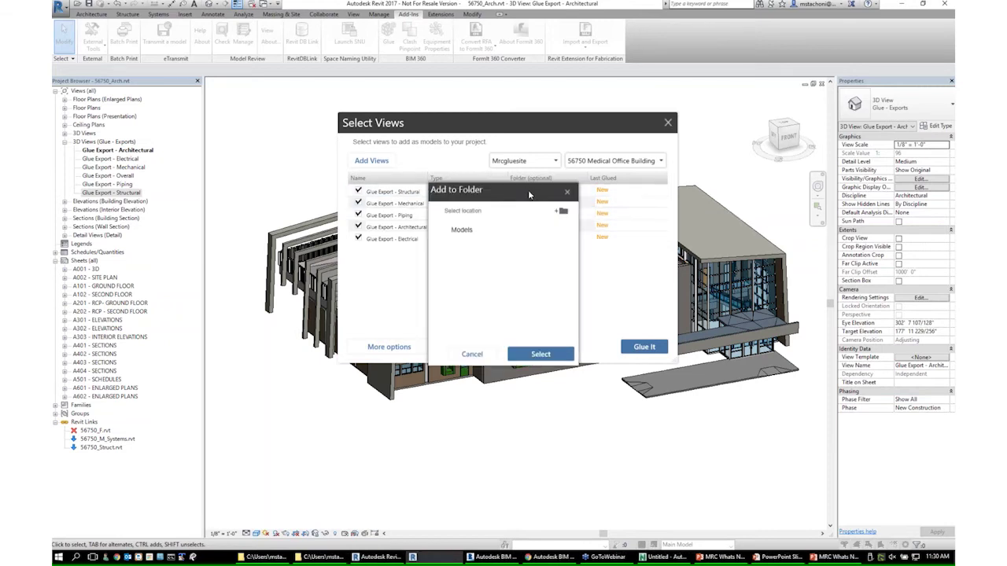
pyautogui.click(472, 354)
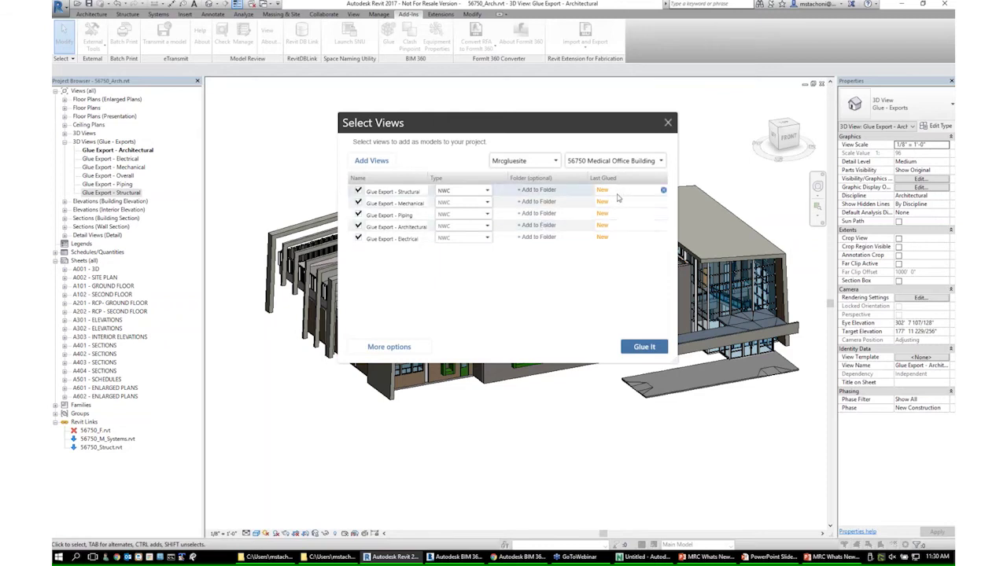
# Examine the additional export options and coordinate system choices, and close the view selection without uploading
pyautogui.click(399, 348)
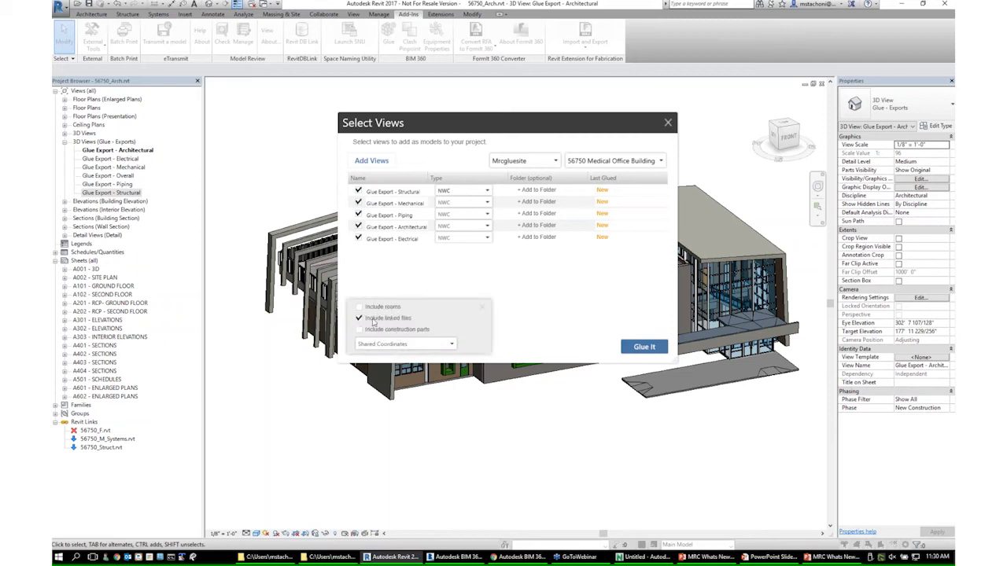
pyautogui.click(432, 346)
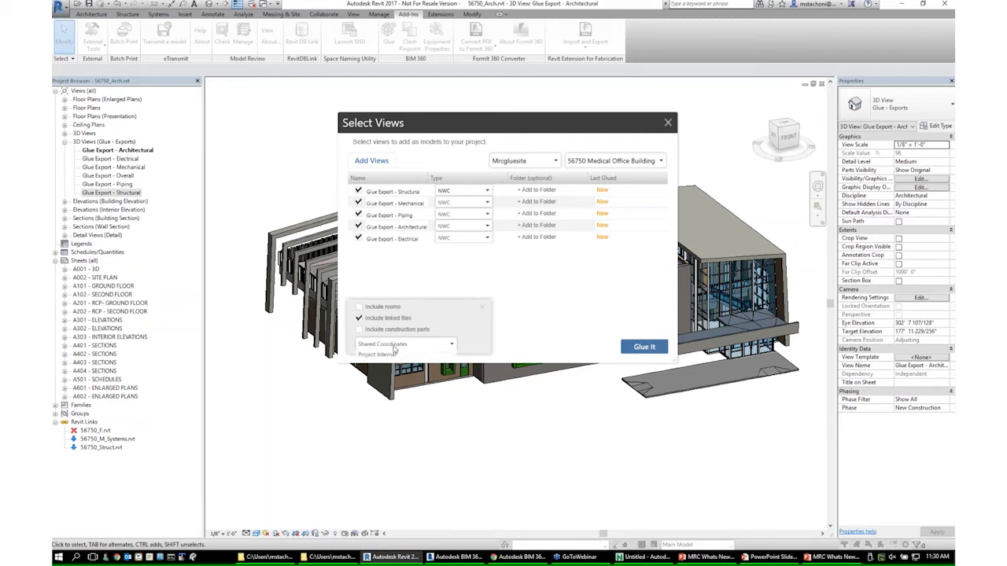
pyautogui.click(446, 342)
pyautogui.moveTo(512, 122); pyautogui.dragTo(554, 166)
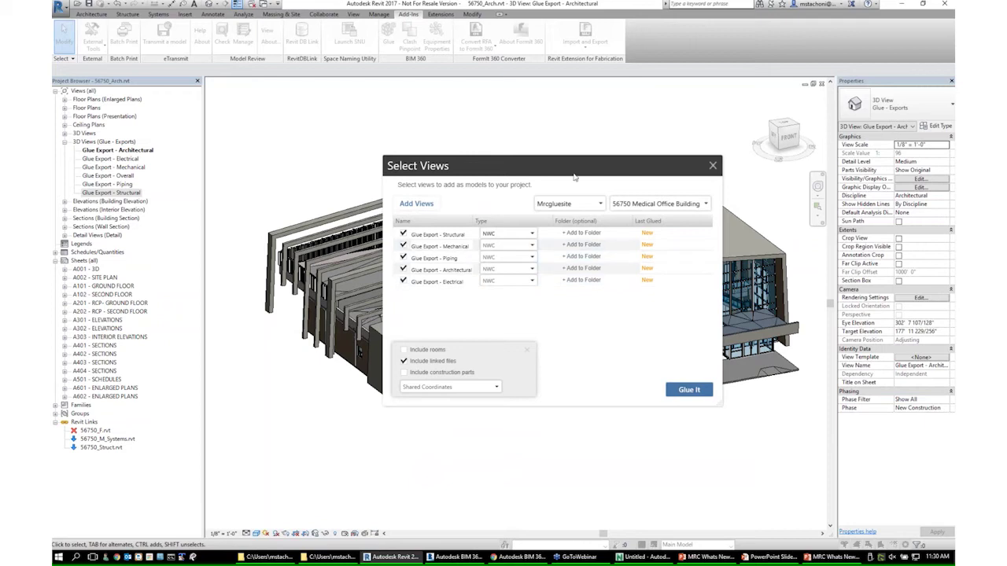
pyautogui.moveTo(574, 166); pyautogui.dragTo(575, 192)
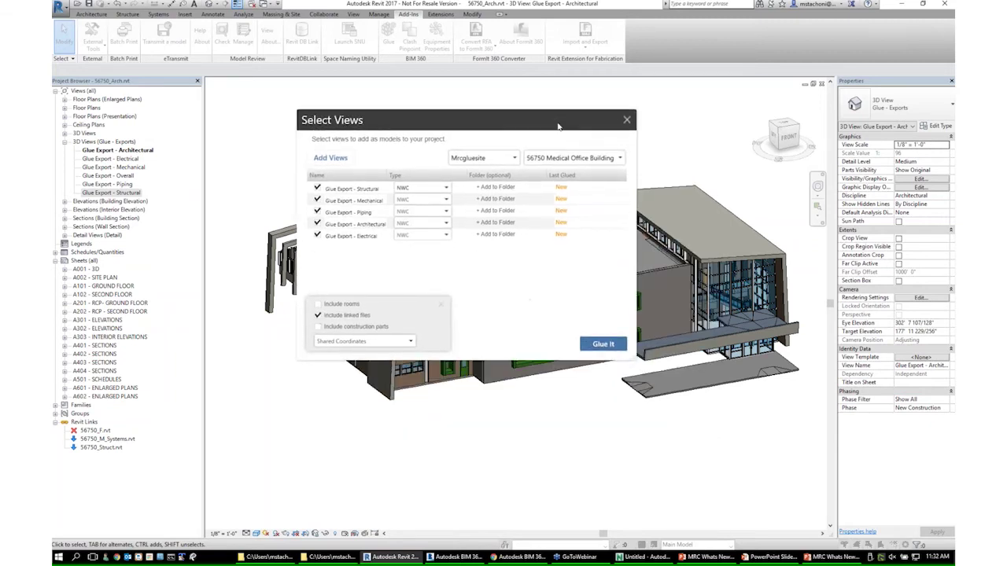
pyautogui.click(630, 124)
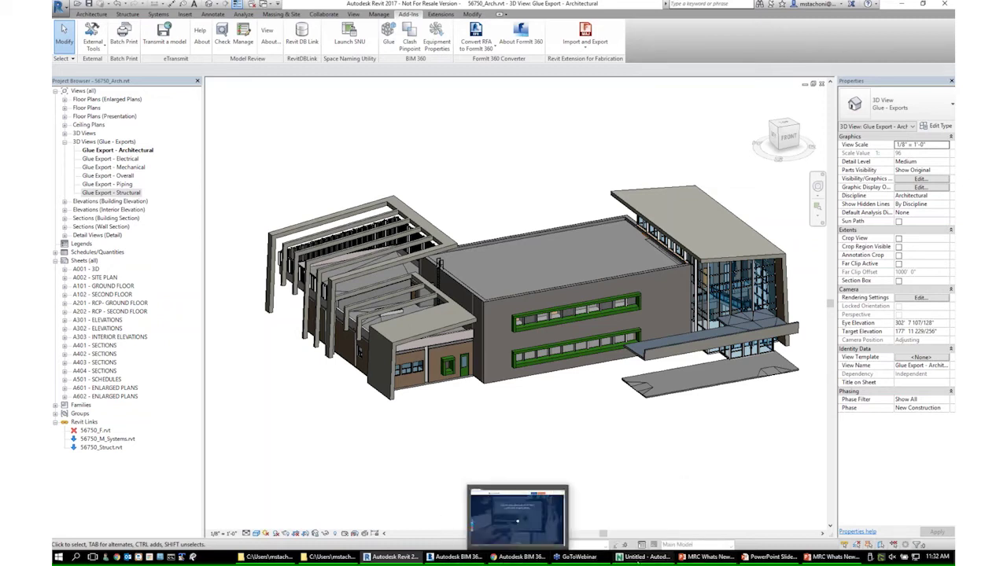
# Switch to BIM 360 Glue, check the 56750 Medical Office Building project's models and merged models, and return to Revit
pyautogui.moveTo(457, 557)
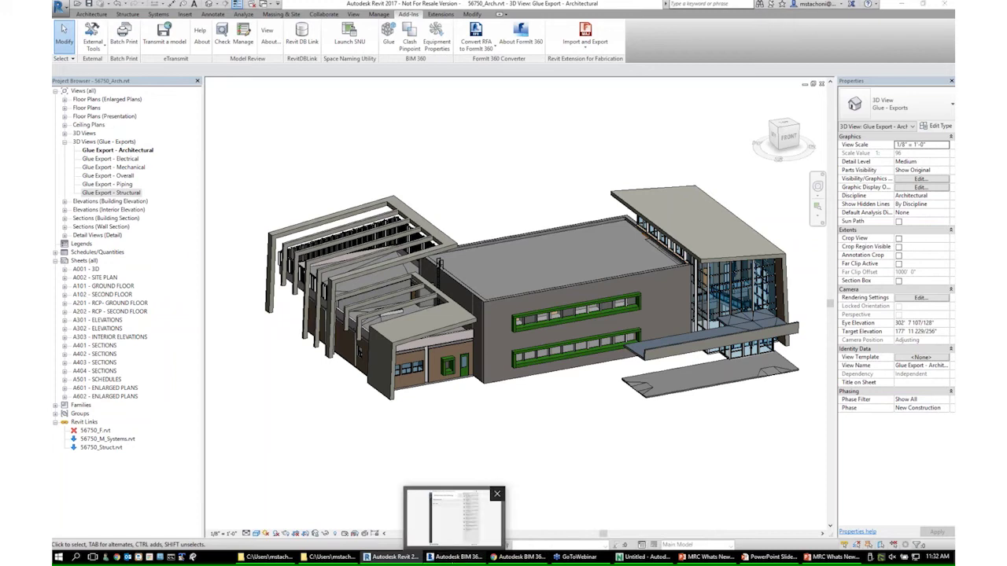
pyautogui.click(454, 518)
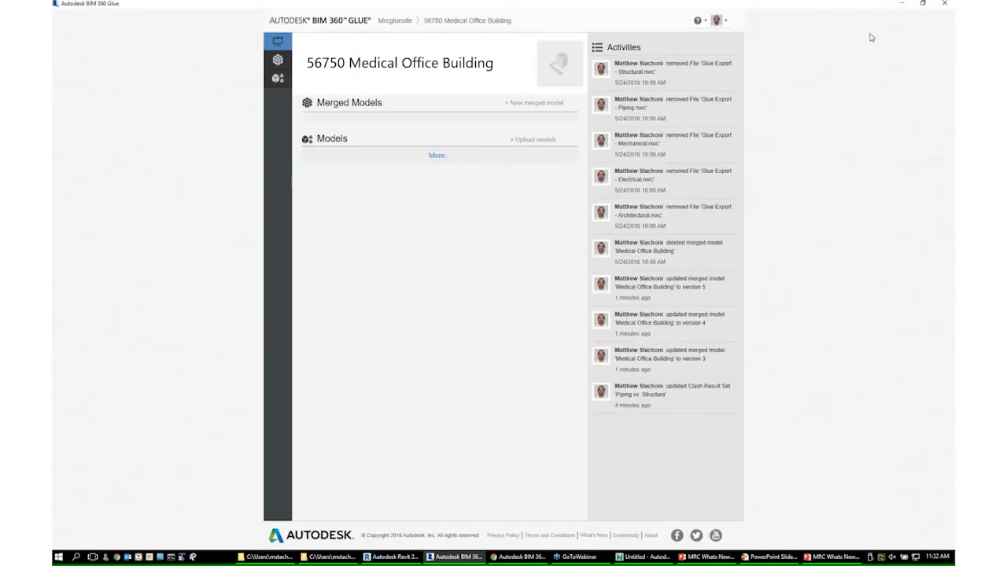
pyautogui.click(921, 3)
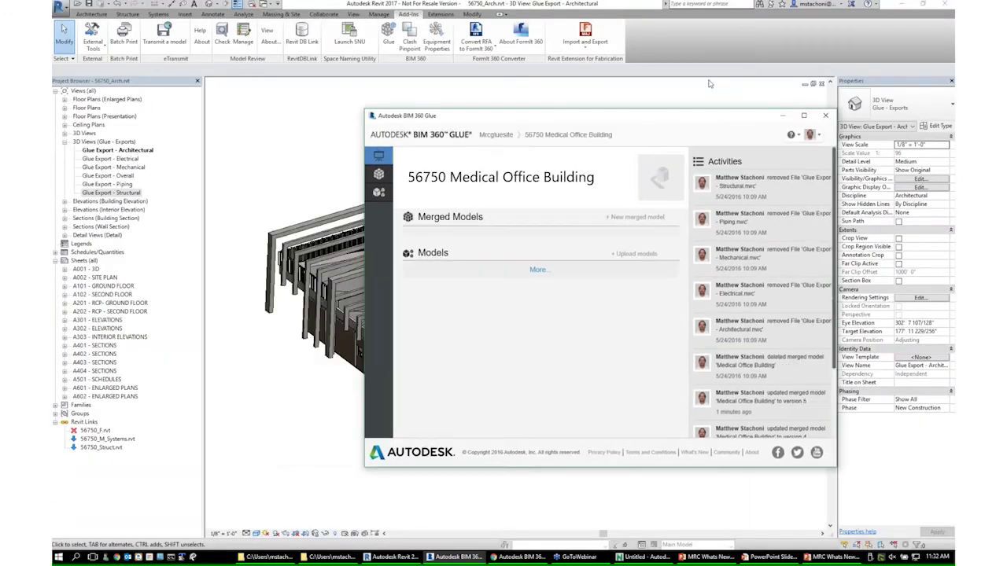
pyautogui.click(803, 115)
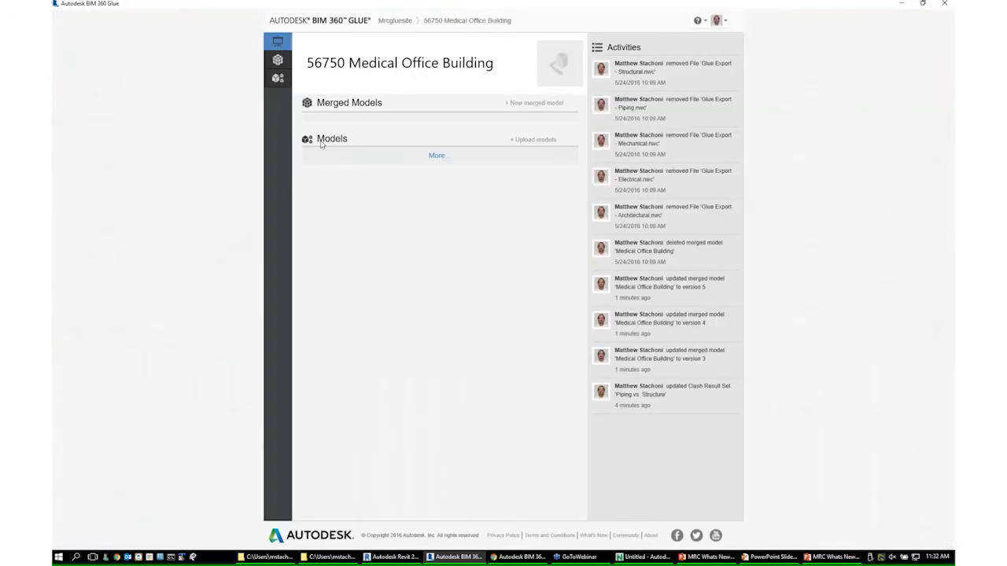
pyautogui.click(437, 158)
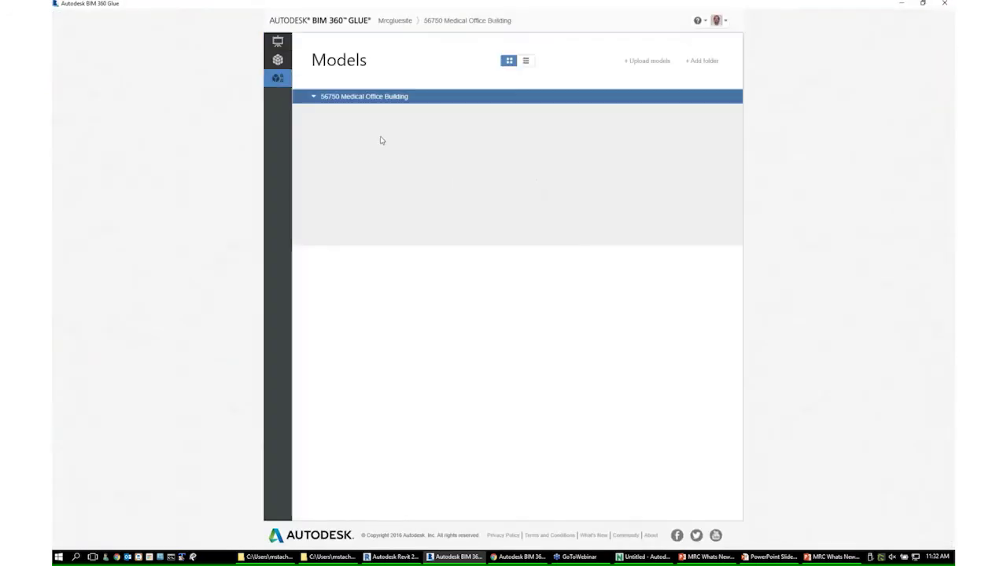
pyautogui.click(312, 98)
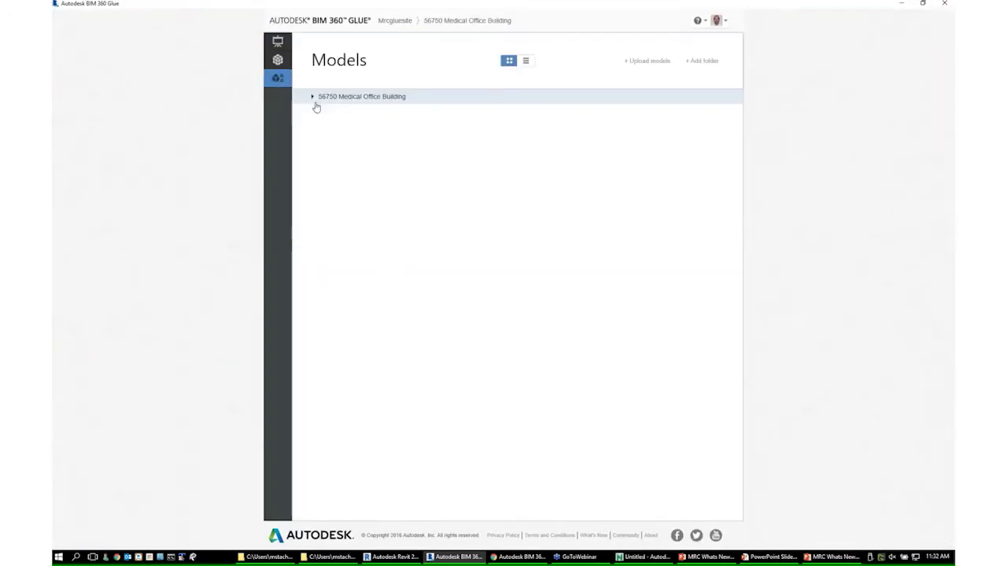
pyautogui.click(278, 60)
pyautogui.click(280, 44)
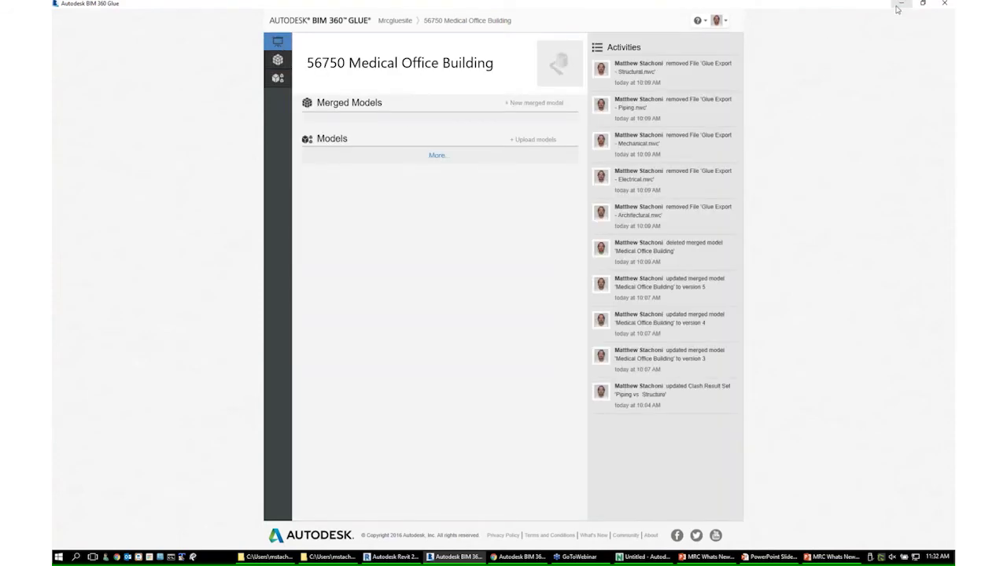
pyautogui.click(900, 6)
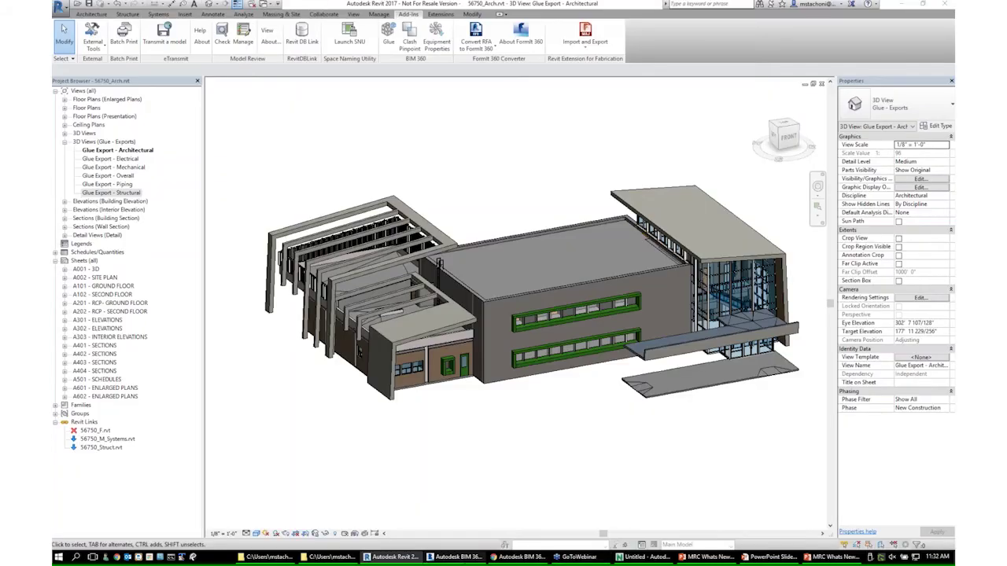
# Glue the Structural, Mechanical, Piping, Architectural and Electrical export views to the 56750 Medical Office Building project
pyautogui.click(389, 35)
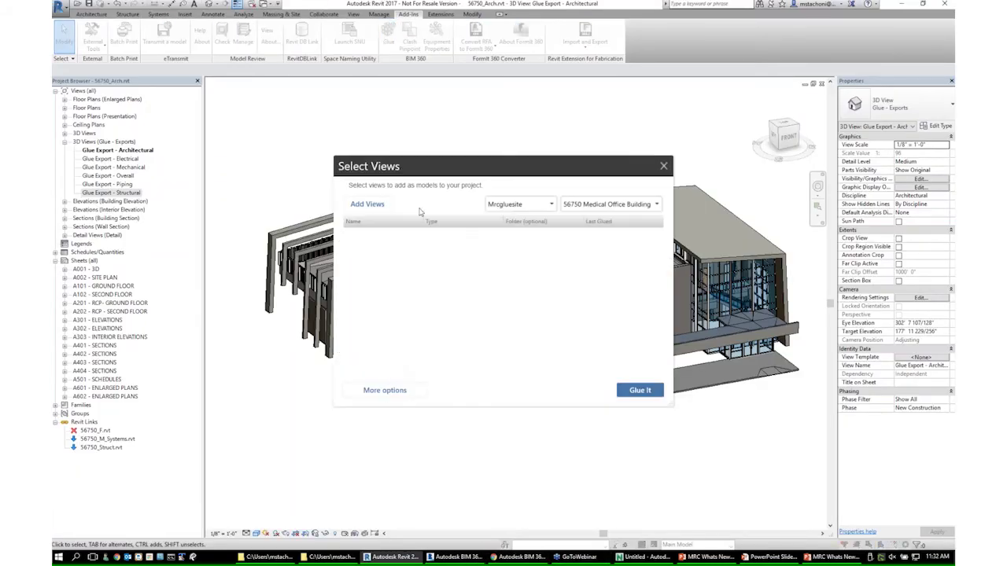
pyautogui.moveTo(573, 234); pyautogui.dragTo(574, 324)
pyautogui.click(438, 308)
pyautogui.click(437, 301)
pyautogui.click(438, 292)
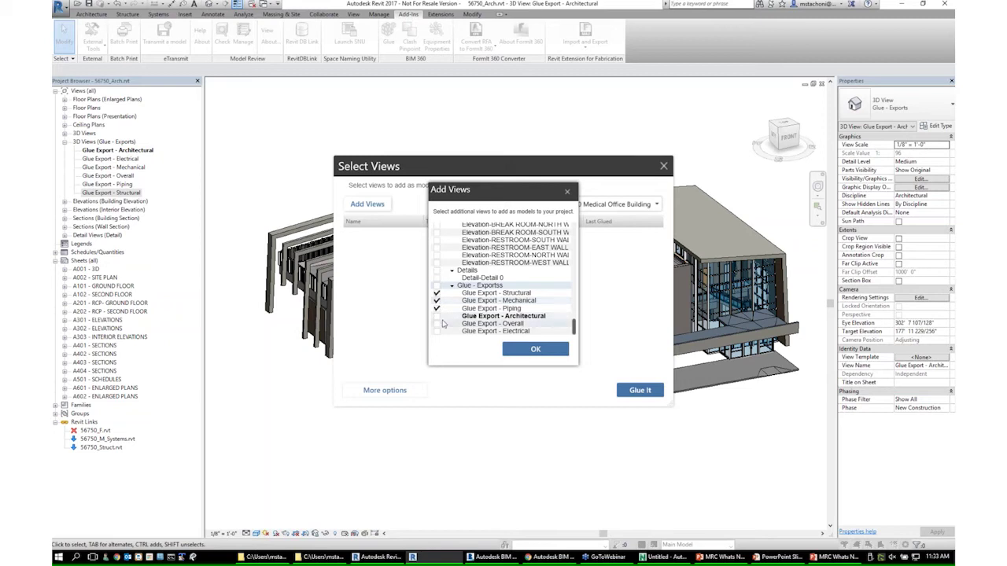
pyautogui.click(437, 315)
pyautogui.click(438, 331)
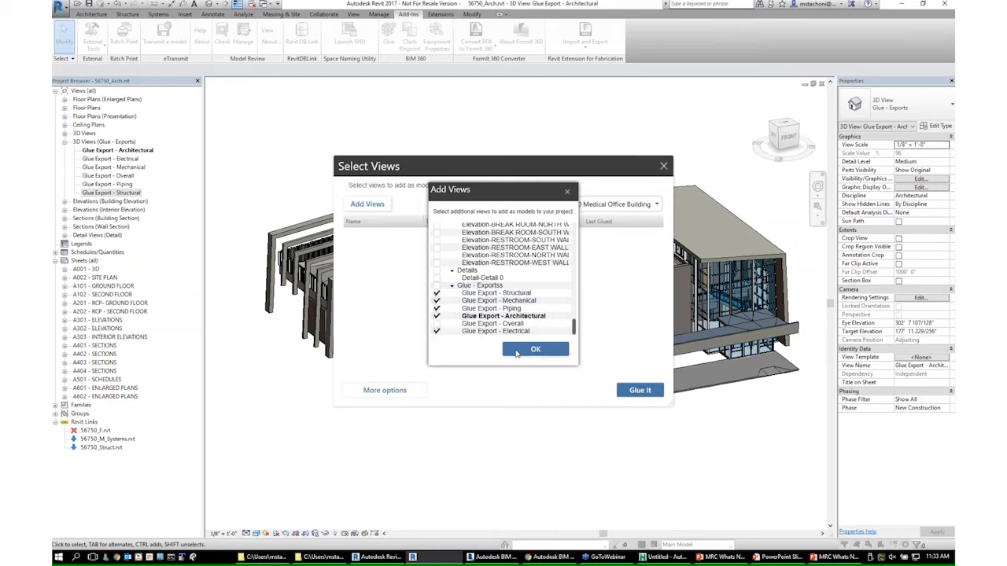
pyautogui.click(517, 352)
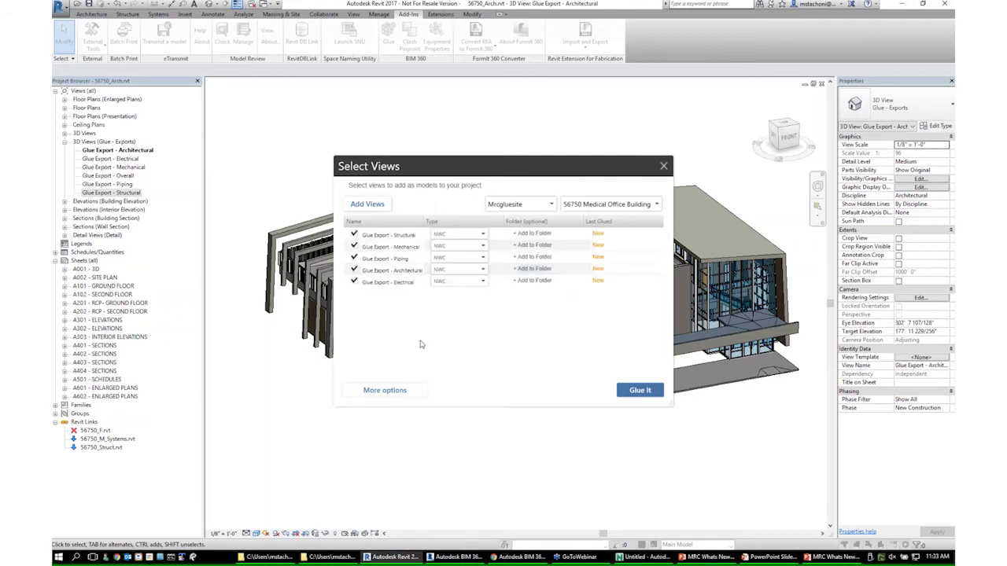
pyautogui.click(385, 392)
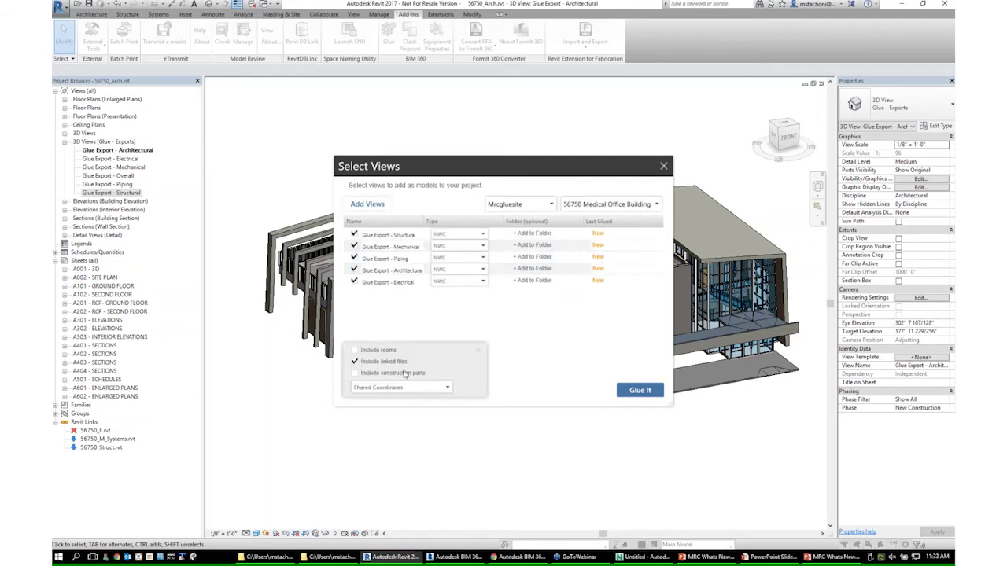
pyautogui.click(641, 391)
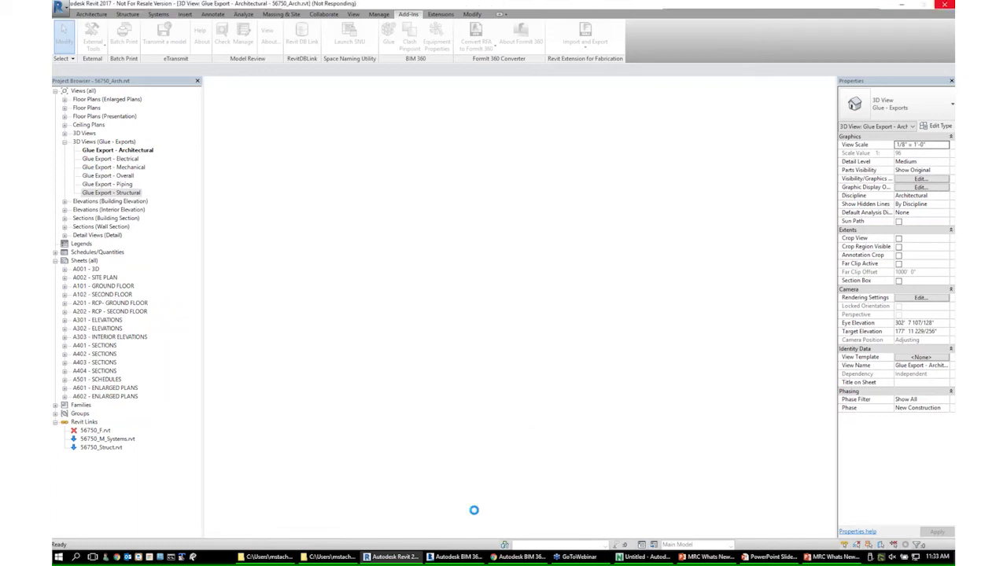
# Switch to Navisworks and append Medical Office Building.nwf from the NWC folder
pyautogui.click(645, 556)
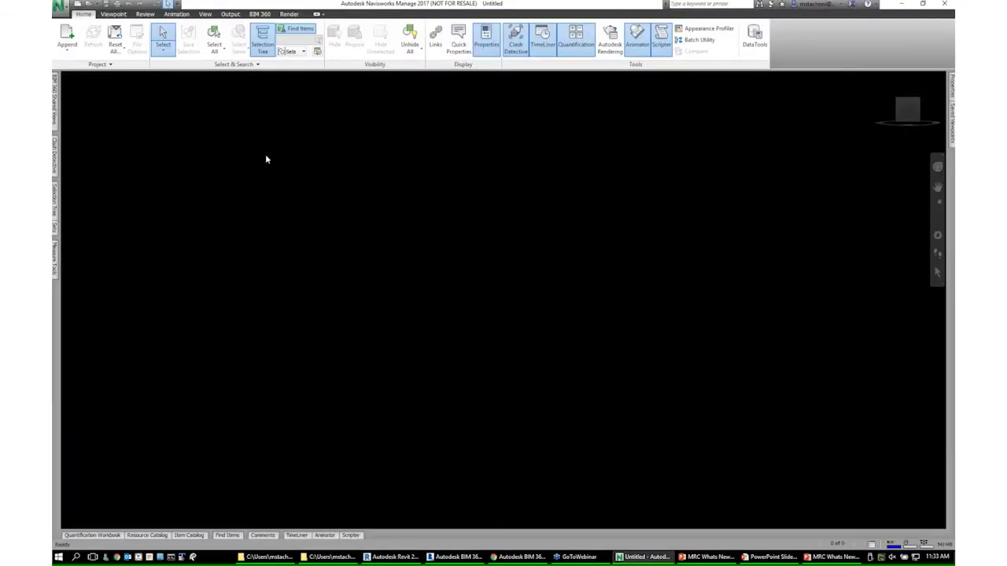
pyautogui.click(68, 49)
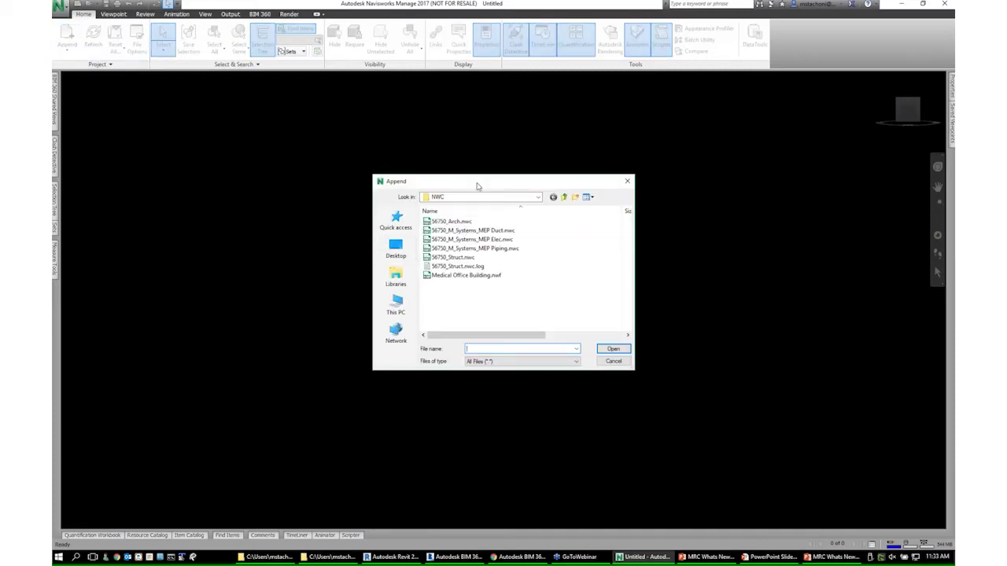
pyautogui.moveTo(484, 182); pyautogui.dragTo(527, 165)
pyautogui.moveTo(543, 205); pyautogui.dragTo(507, 236)
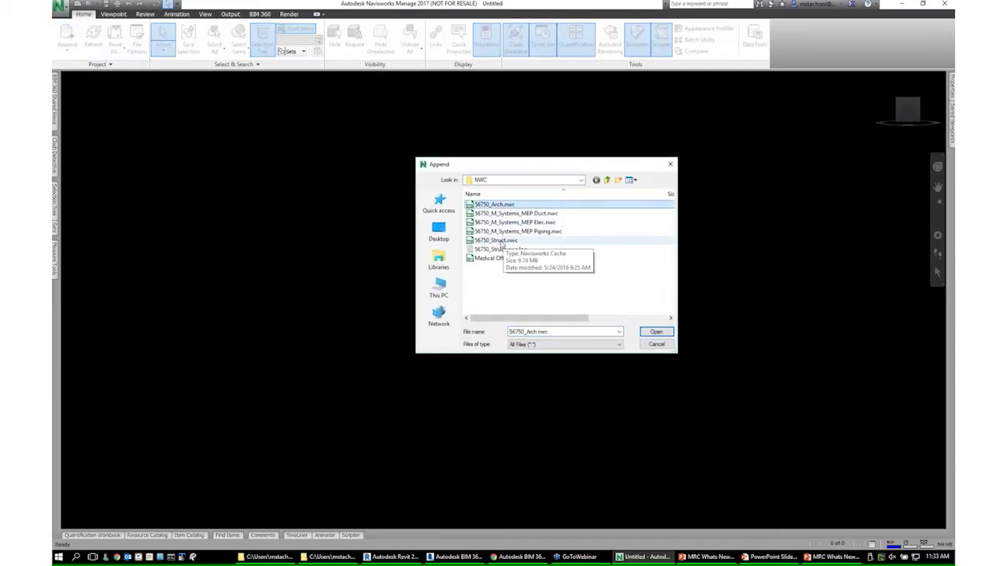
pyautogui.keyDown('shift'); pyautogui.click(516, 206); pyautogui.keyUp('shift')
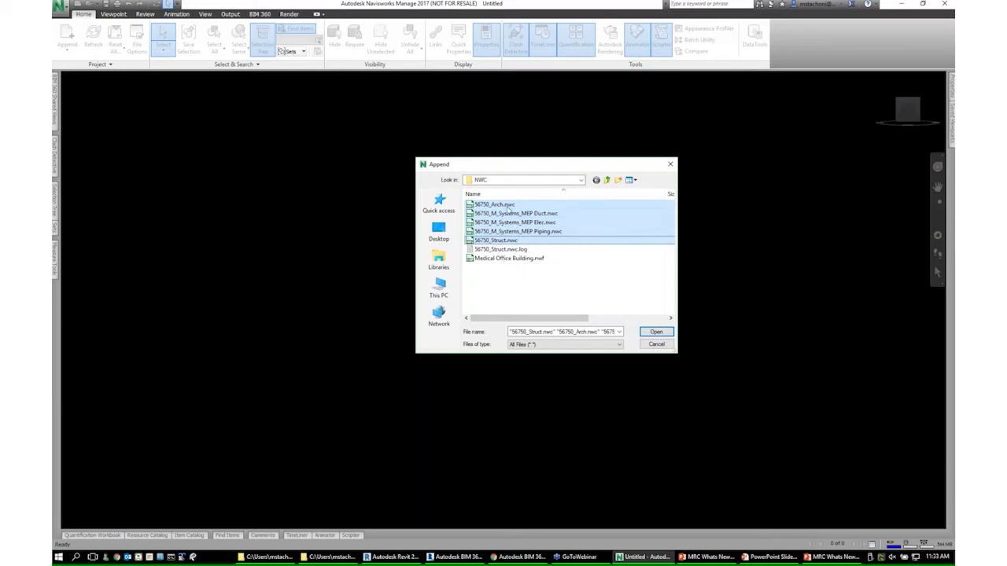
pyautogui.click(502, 275)
pyautogui.click(503, 259)
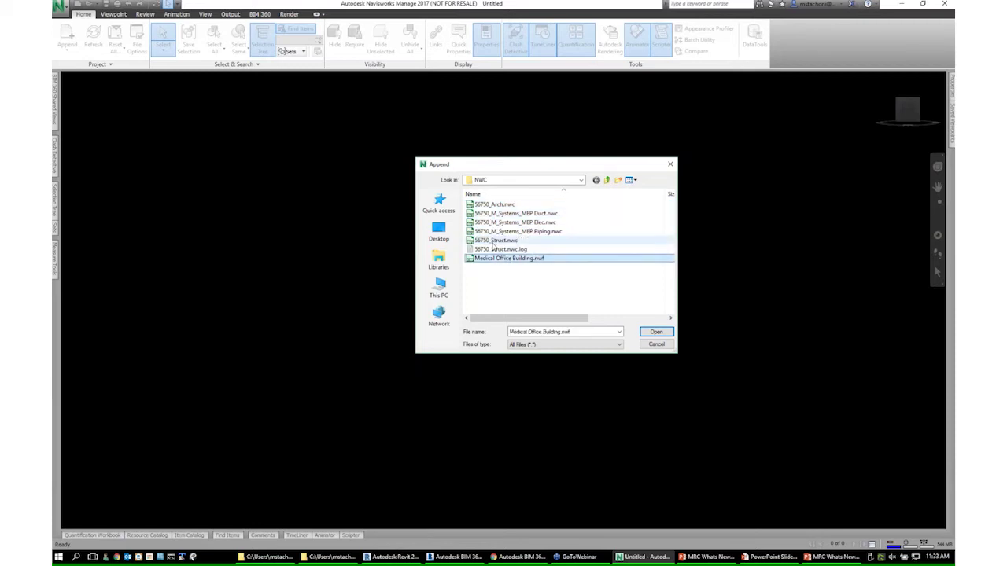
pyautogui.click(655, 332)
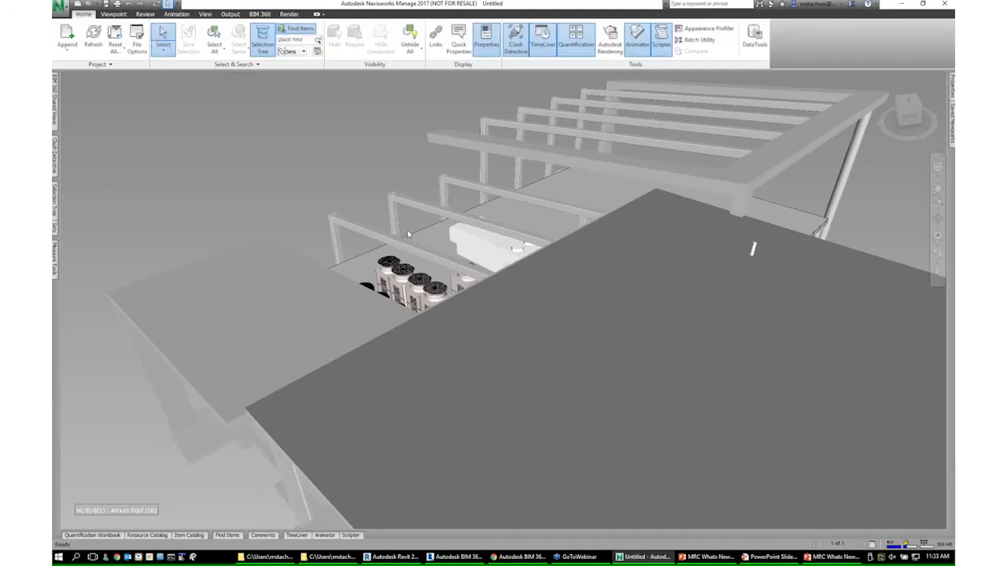
# Unhide the 56750_M_Systems_MEP Elec.nwc and 56750_Arch.nwc models in the appended building
pyautogui.scroll(-6, 405, 231)
pyautogui.keyDown('shift'); pyautogui.moveTo(469, 294); pyautogui.dragTo(653, 319, button='middle'); pyautogui.keyUp('shift')
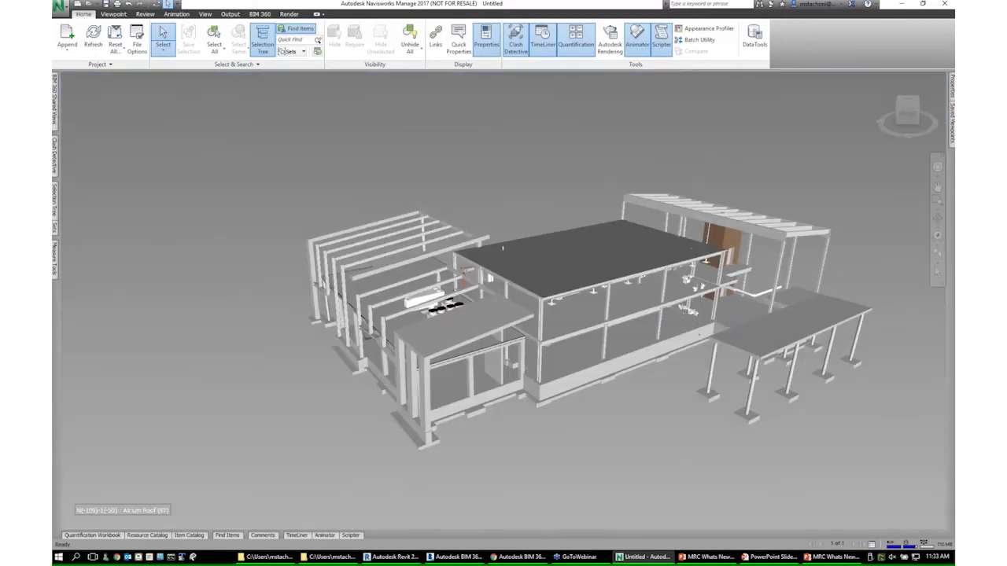
pyautogui.moveTo(55, 203)
pyautogui.rightClick(105, 115)
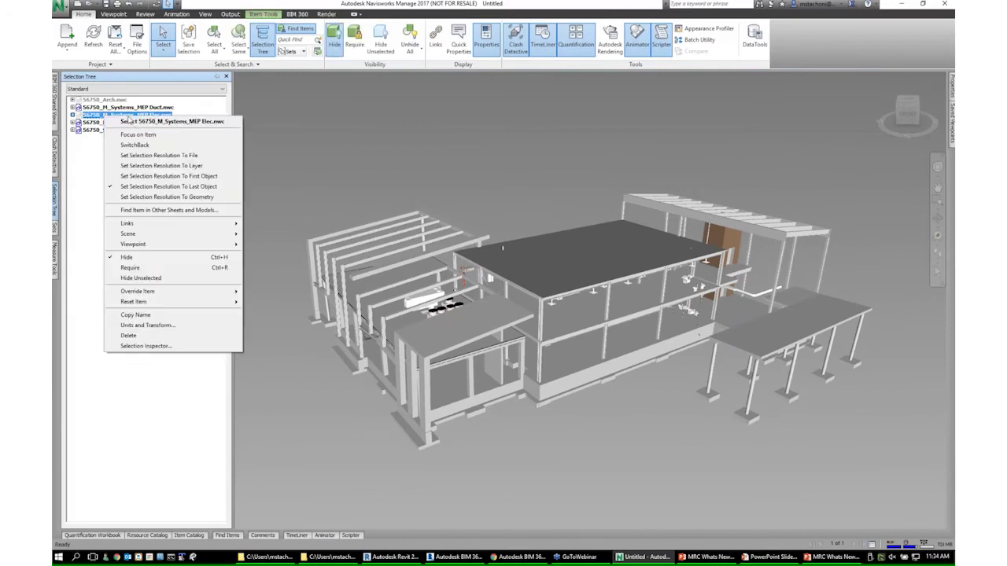
pyautogui.click(127, 258)
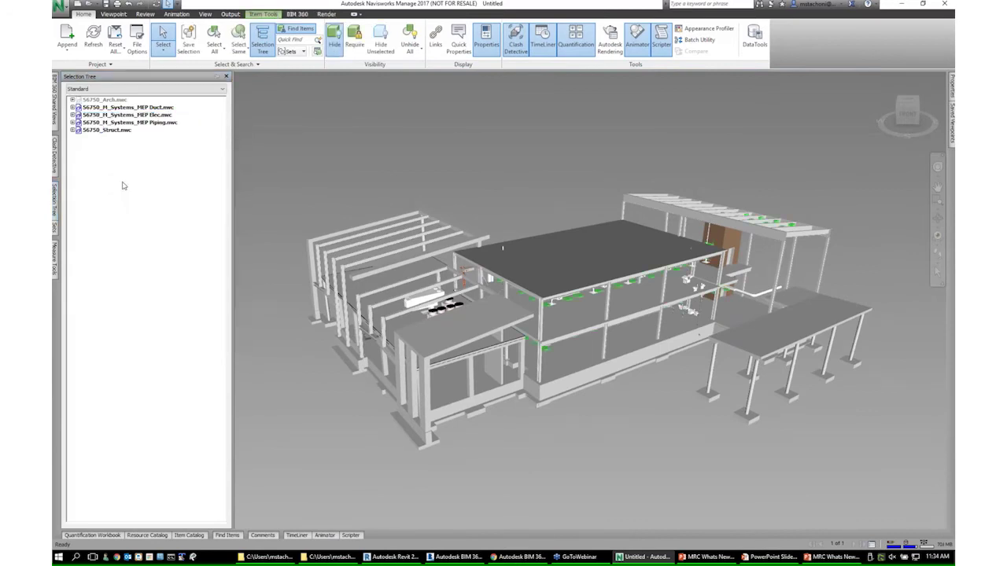
pyautogui.rightClick(104, 100)
pyautogui.click(127, 243)
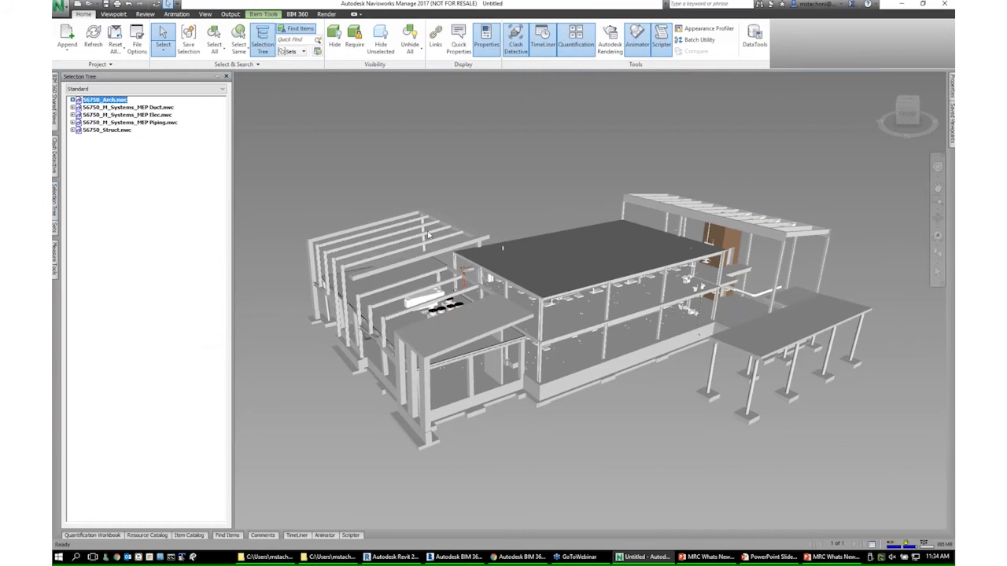
# Inspect the combined building and its list of appended discipline models, and dismiss the gluing progress notice to return to Revit
pyautogui.moveTo(522, 356)
pyautogui.keyDown('shift'); pyautogui.mouseDown(button='middle')
pyautogui.moveTo(483, 348)
pyautogui.moveTo(539, 383)
pyautogui.moveTo(679, 375)
pyautogui.moveTo(590, 362)
pyautogui.mouseUp(button='middle'); pyautogui.keyUp('shift')
pyautogui.moveTo(54, 201)
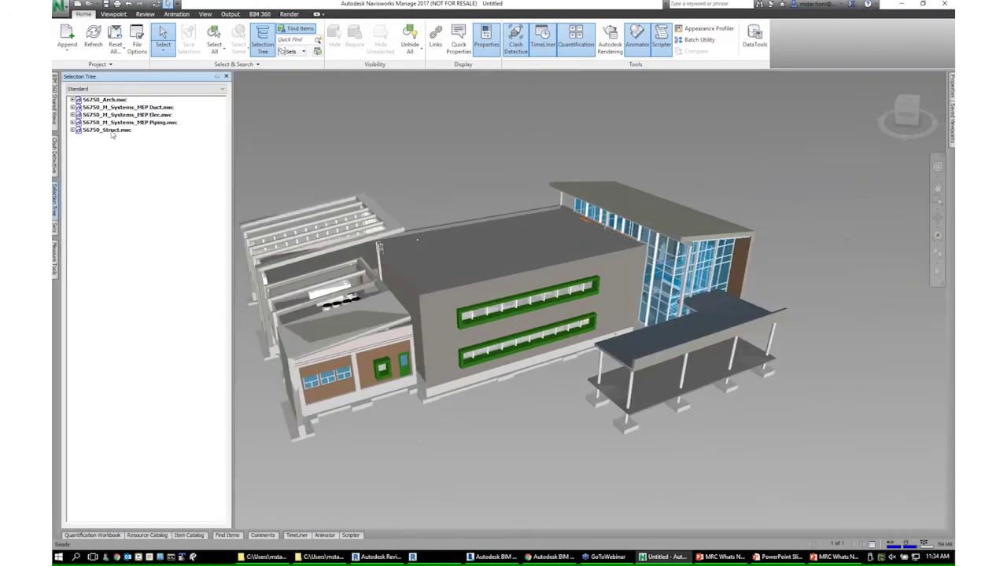
pyautogui.moveTo(481, 271)
pyautogui.keyDown('shift'); pyautogui.mouseDown(button='middle')
pyautogui.moveTo(494, 273)
pyautogui.moveTo(464, 311)
pyautogui.moveTo(542, 323)
pyautogui.moveTo(539, 331)
pyautogui.moveTo(485, 234)
pyautogui.moveTo(527, 252)
pyautogui.moveTo(503, 339)
pyautogui.moveTo(460, 346)
pyautogui.moveTo(551, 338)
pyautogui.moveTo(613, 295)
pyautogui.moveTo(530, 327)
pyautogui.moveTo(479, 366)
pyautogui.moveTo(379, 262)
pyautogui.mouseUp(button='middle'); pyautogui.keyUp('shift')
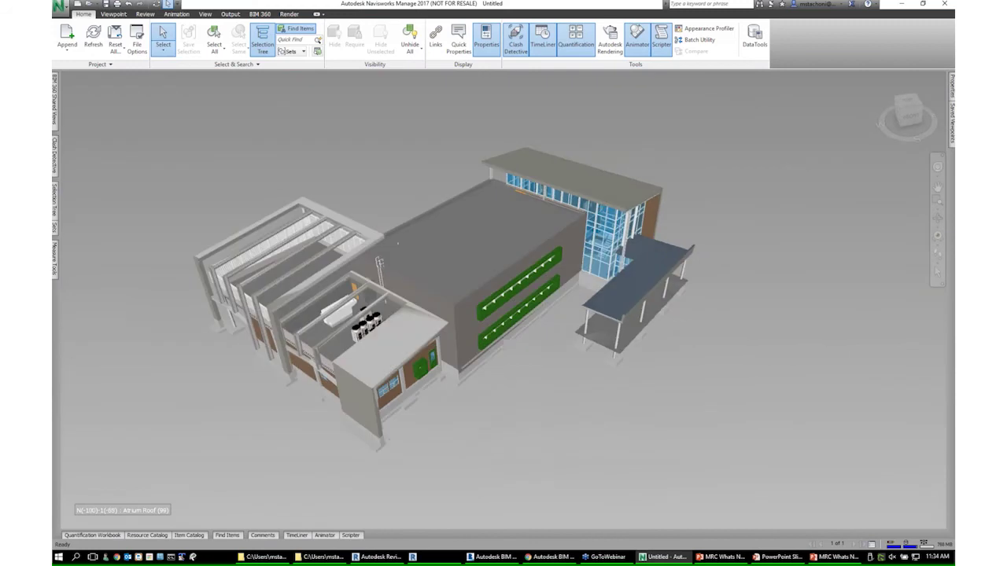
pyautogui.keyDown('shift'); pyautogui.moveTo(425, 201); pyautogui.dragTo(472, 236, button='middle'); pyautogui.keyUp('shift')
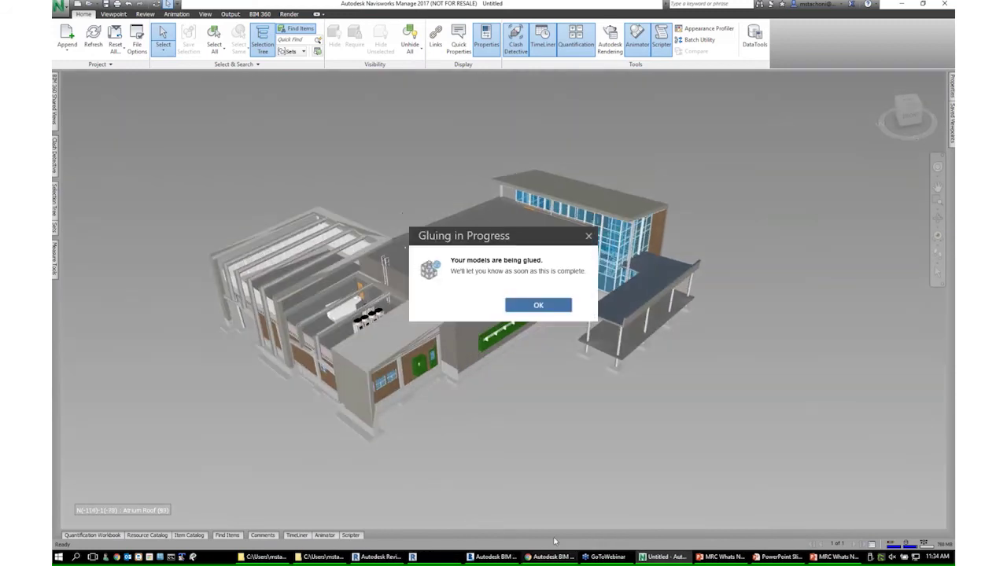
pyautogui.moveTo(496, 245); pyautogui.dragTo(696, 209)
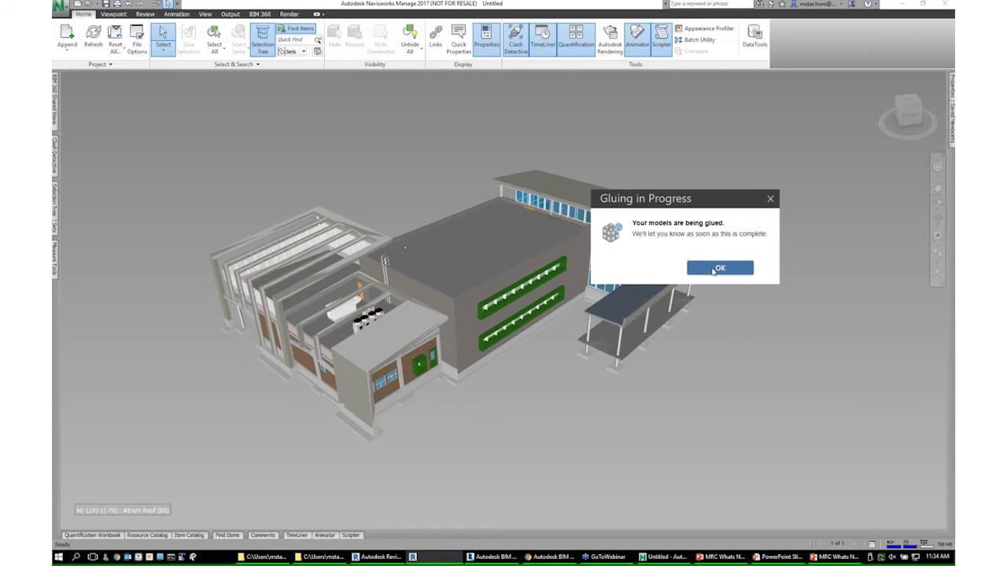
pyautogui.click(717, 268)
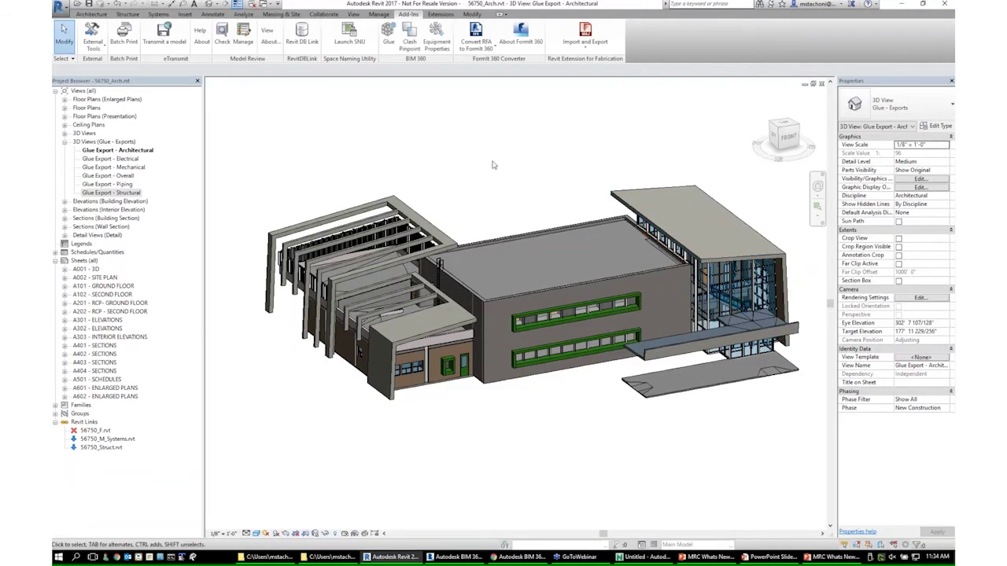
# Review the 3D Views group in the Project Browser, collapse it along with the Glue - Exports group, and switch to the presentation
pyautogui.keyDown('shift'); pyautogui.moveTo(565, 280); pyautogui.dragTo(535, 228, button='middle'); pyautogui.keyUp('shift')
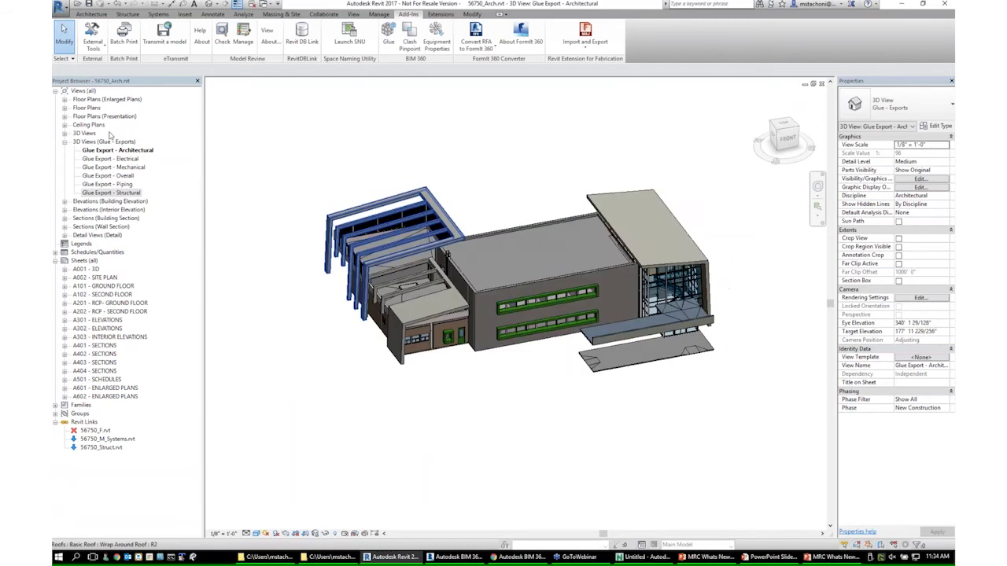
pyautogui.click(65, 142)
pyautogui.click(66, 133)
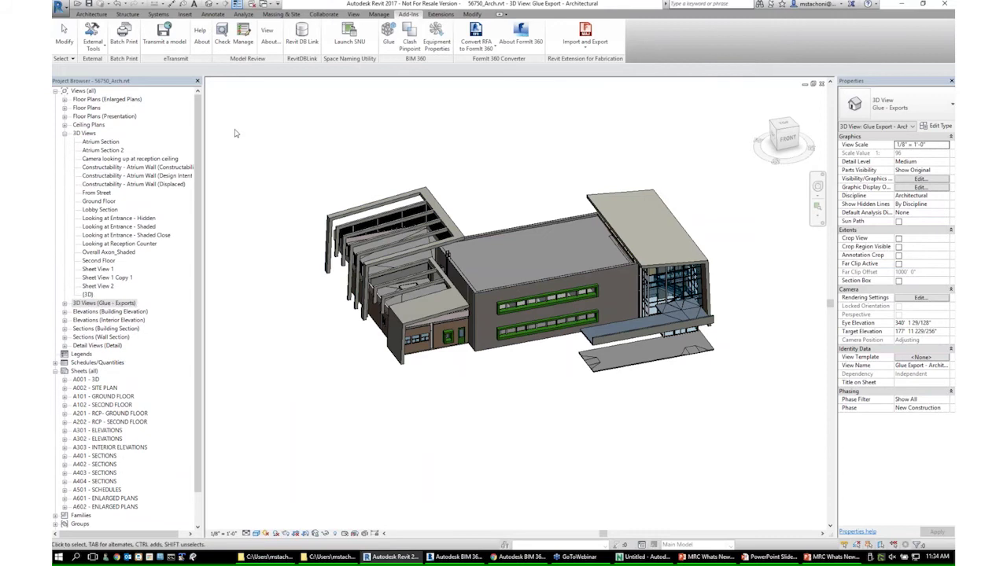
pyautogui.click(66, 133)
pyautogui.click(284, 120)
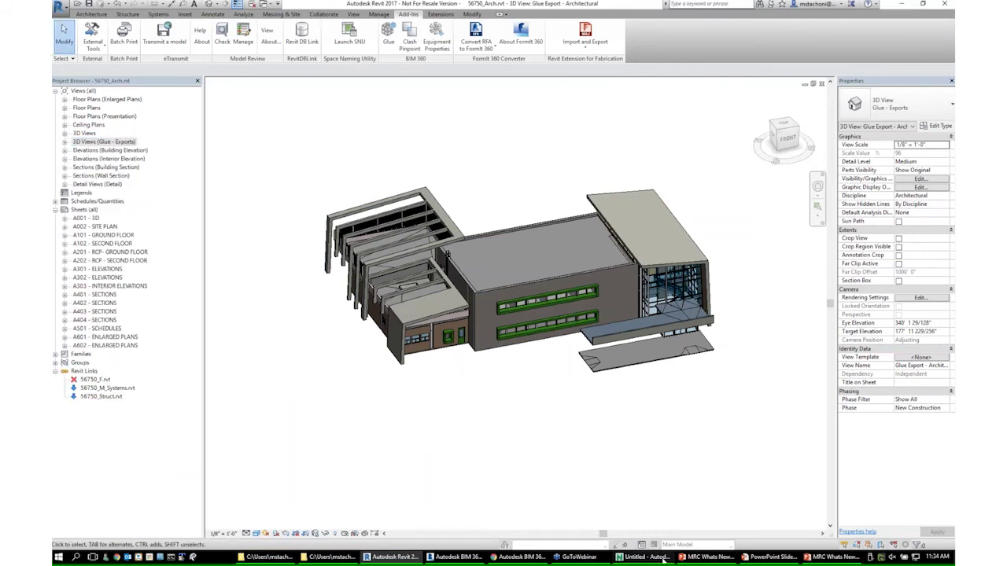
pyautogui.click(691, 557)
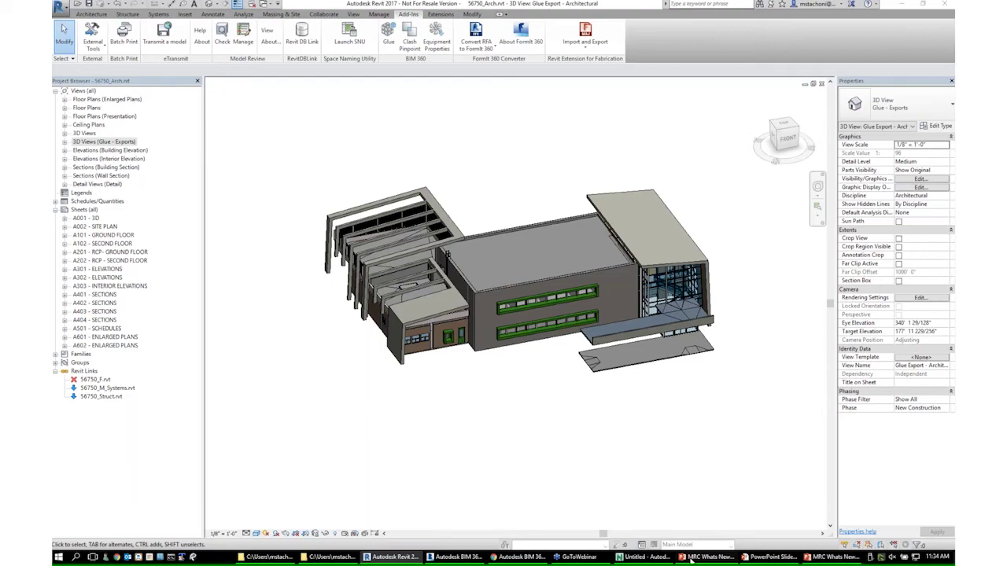
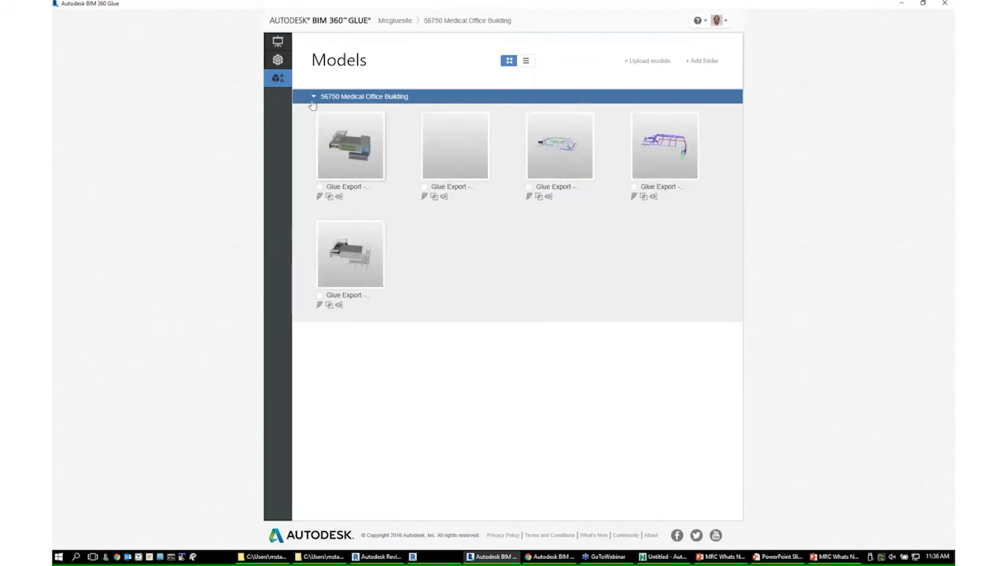
# Check the 56750 Medical Office Building project's overview, recent activities, merged models and uploaded models in BIM 360 Glue
pyautogui.click(278, 59)
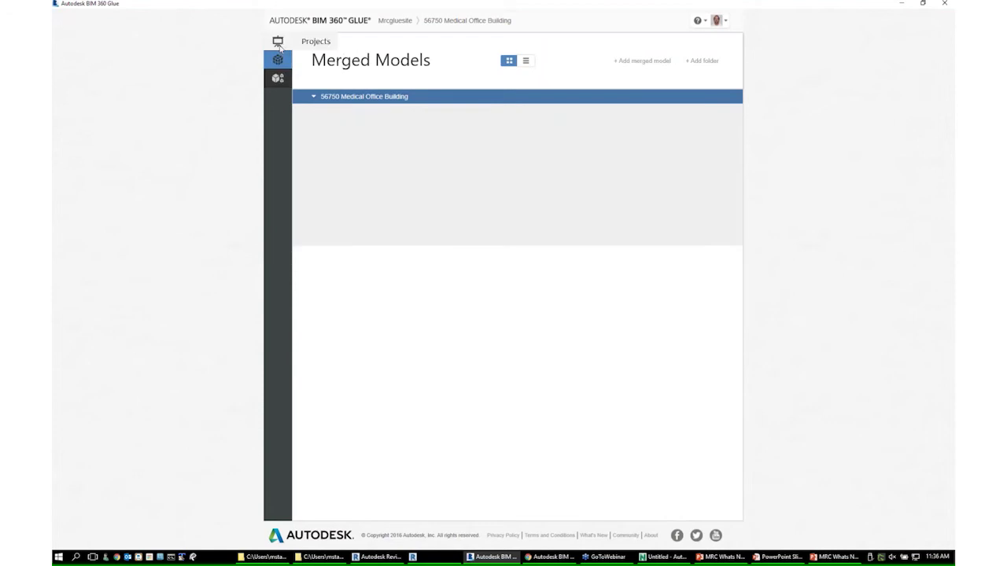
pyautogui.click(277, 41)
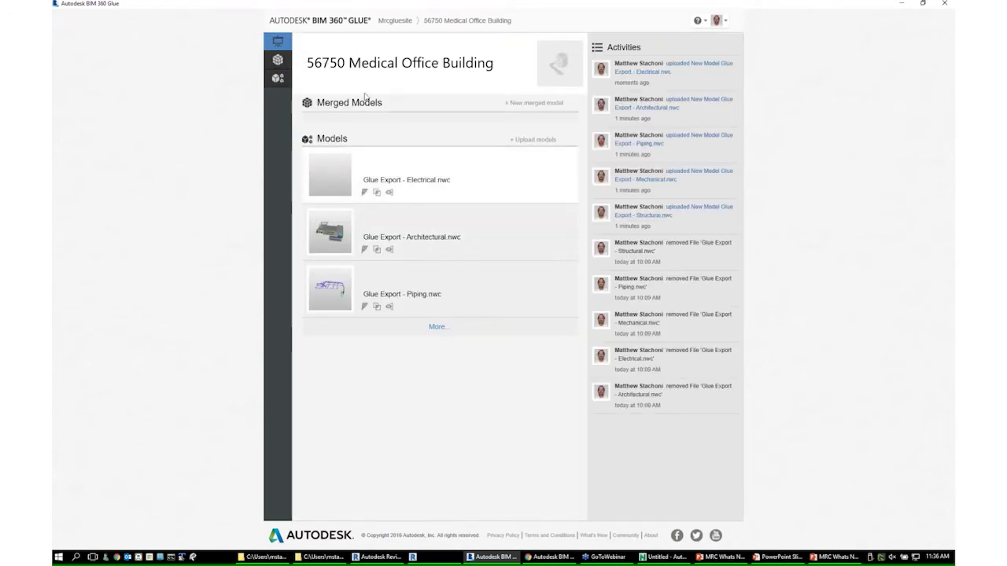
pyautogui.click(278, 60)
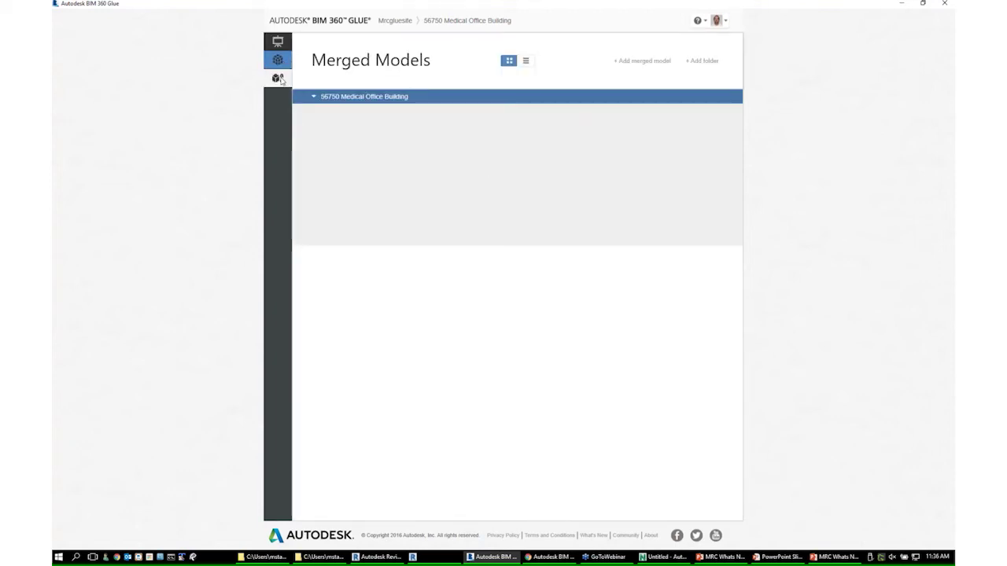
pyautogui.click(278, 78)
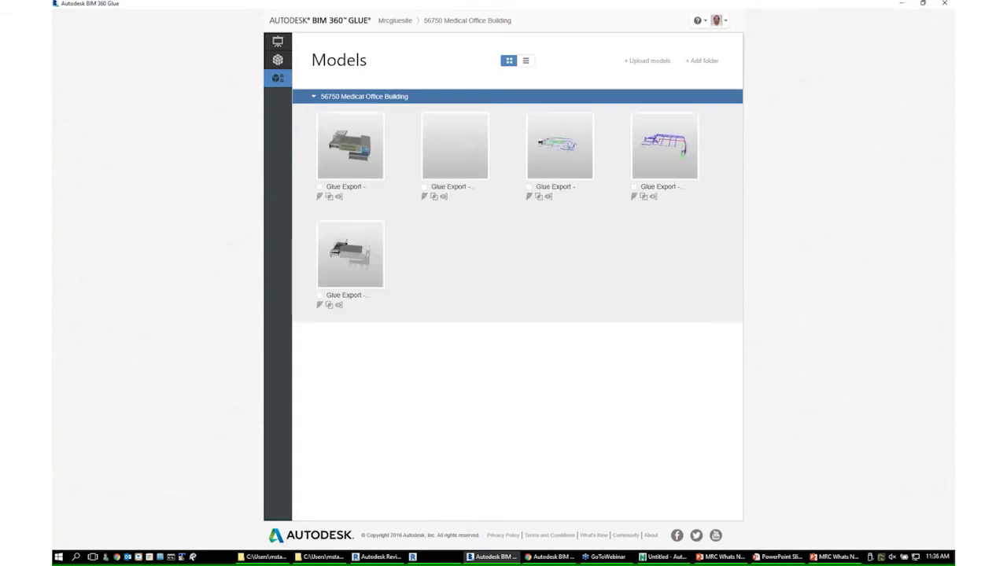
pyautogui.click(276, 41)
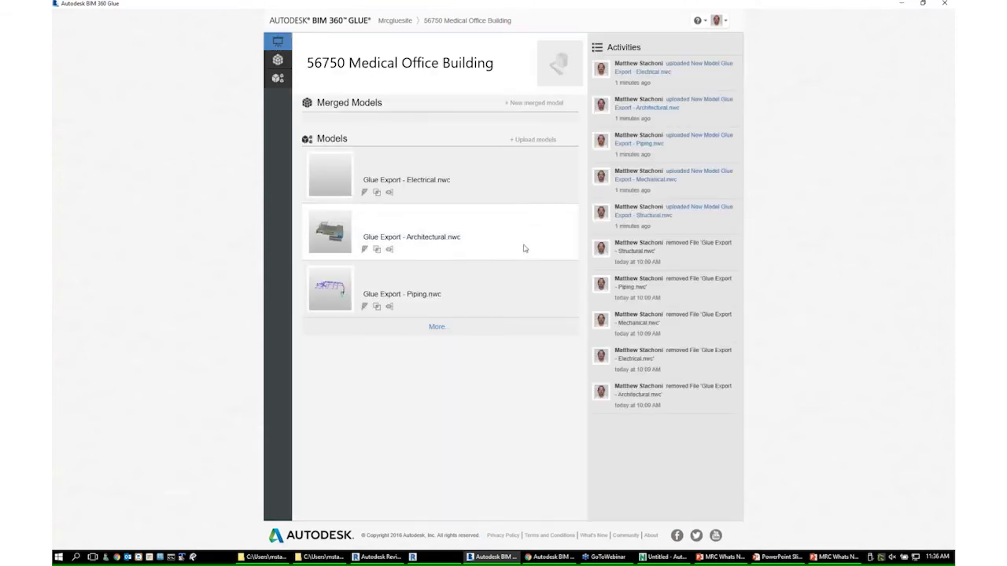
pyautogui.click(436, 325)
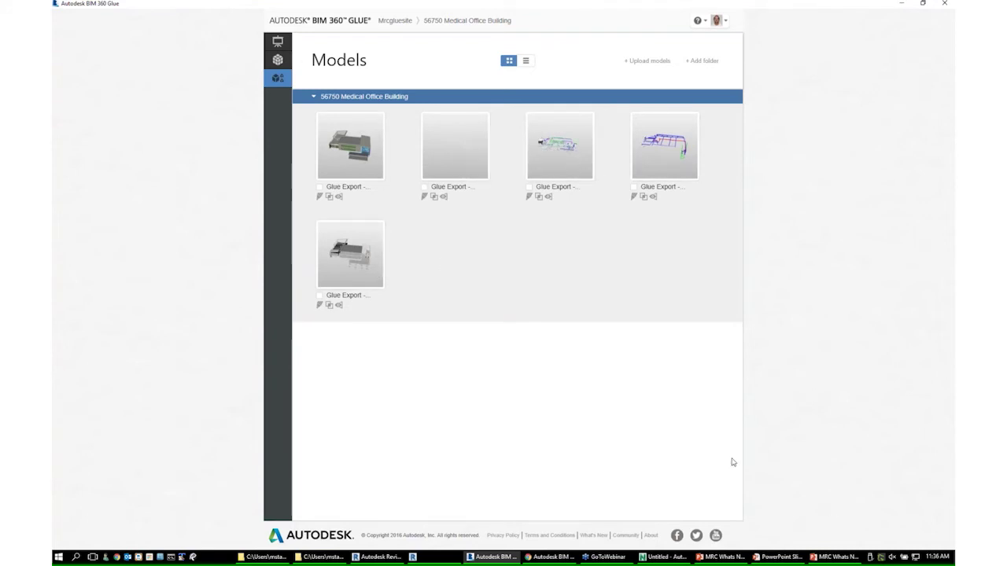
pyautogui.click(277, 45)
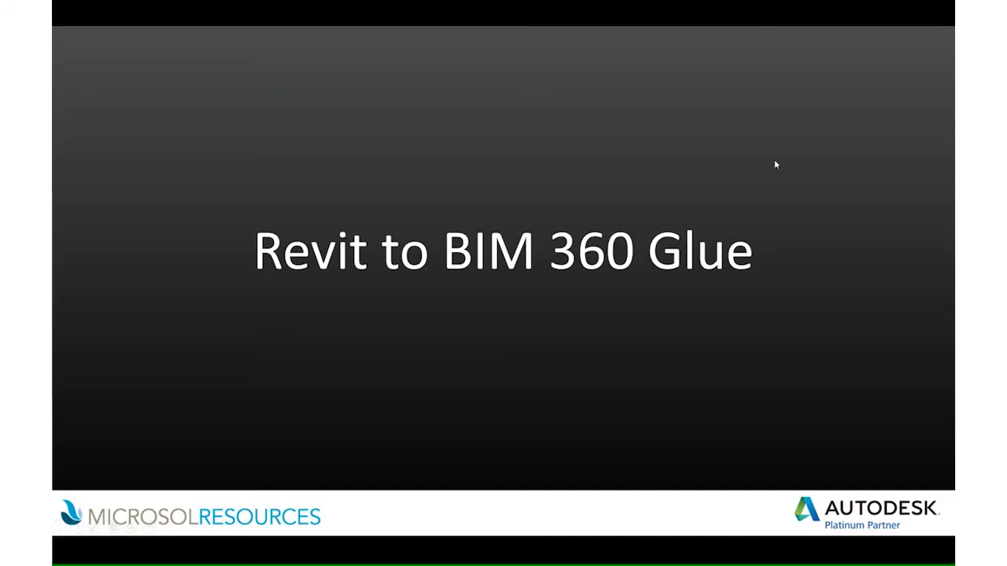
# Switch back to Navisworks and examine the combined building model from the front
pyautogui.hotkey('alt', 'Tab')
pyautogui.hotkey('alt', 'Tab')
pyautogui.hotkey('alt', 'Tab')
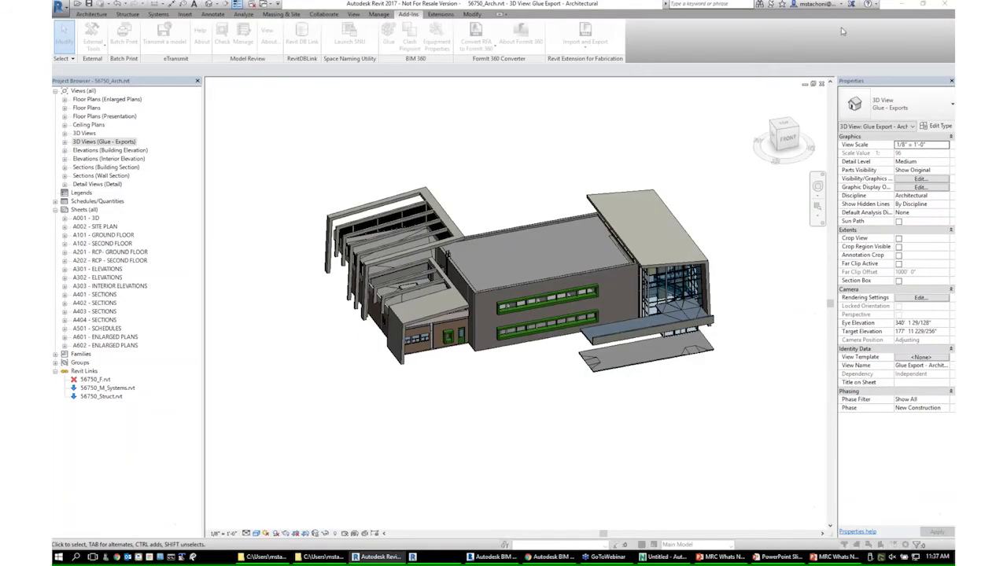
pyautogui.hotkey('alt', 'Tab')
pyautogui.hotkey('alt', 'Tab')
pyautogui.hotkey('alt', 'Tab')
pyautogui.hotkey('alt', 'Tab')
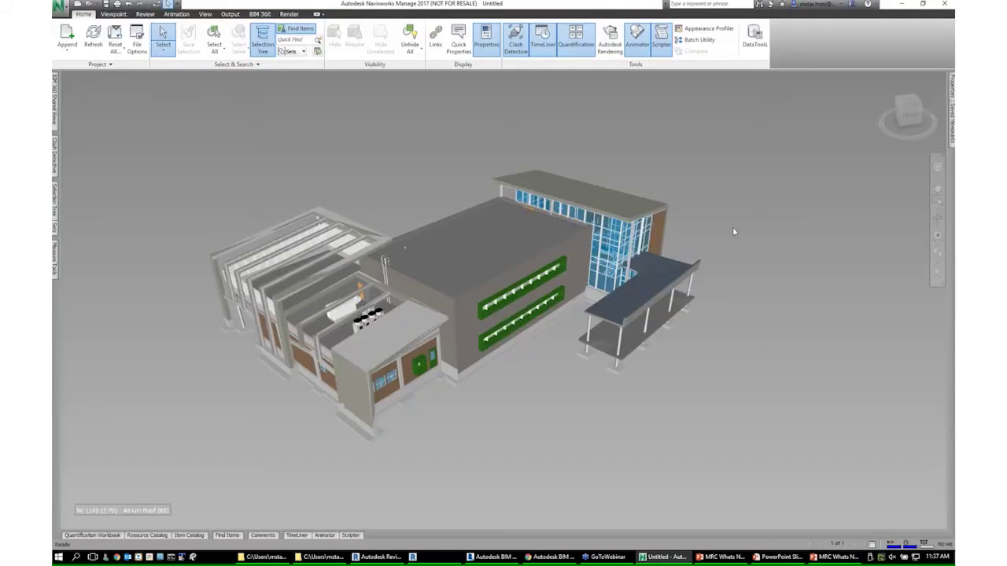
pyautogui.moveTo(732, 232)
pyautogui.keyDown('shift'); pyautogui.mouseDown(button='middle')
pyautogui.moveTo(595, 352)
pyautogui.moveTo(571, 347)
pyautogui.moveTo(604, 349)
pyautogui.moveTo(542, 349)
pyautogui.moveTo(598, 346)
pyautogui.moveTo(524, 366)
pyautogui.moveTo(493, 207)
pyautogui.moveTo(460, 258)
pyautogui.moveTo(482, 264)
pyautogui.moveTo(479, 244)
pyautogui.mouseUp(button='middle'); pyautogui.keyUp('shift')
pyautogui.scroll(2, 493, 210)
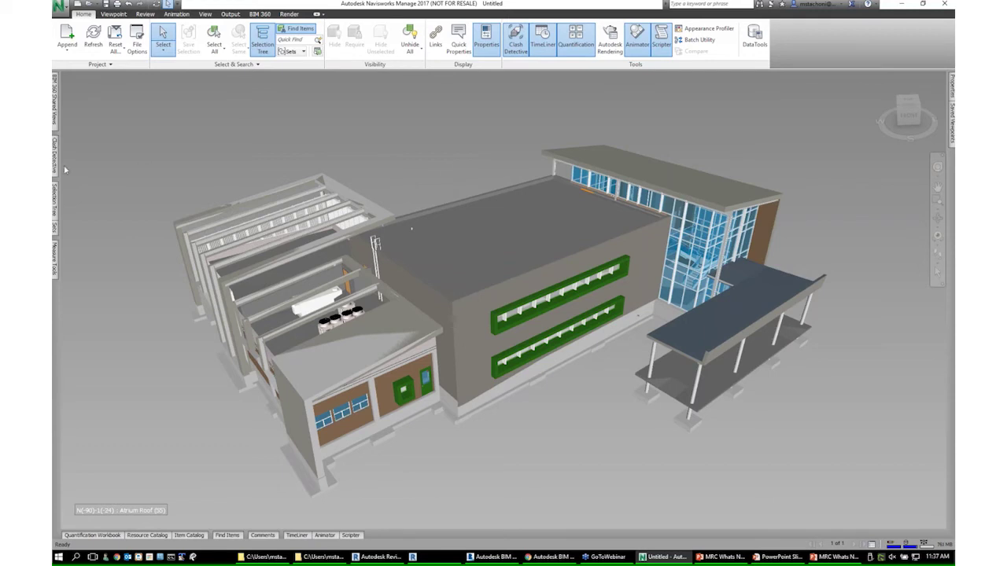
# Open the Piping vs. Steel clash test and choose 56750_M_Systems_MEP Piping.nwc as Selection A
pyautogui.moveTo(55, 156)
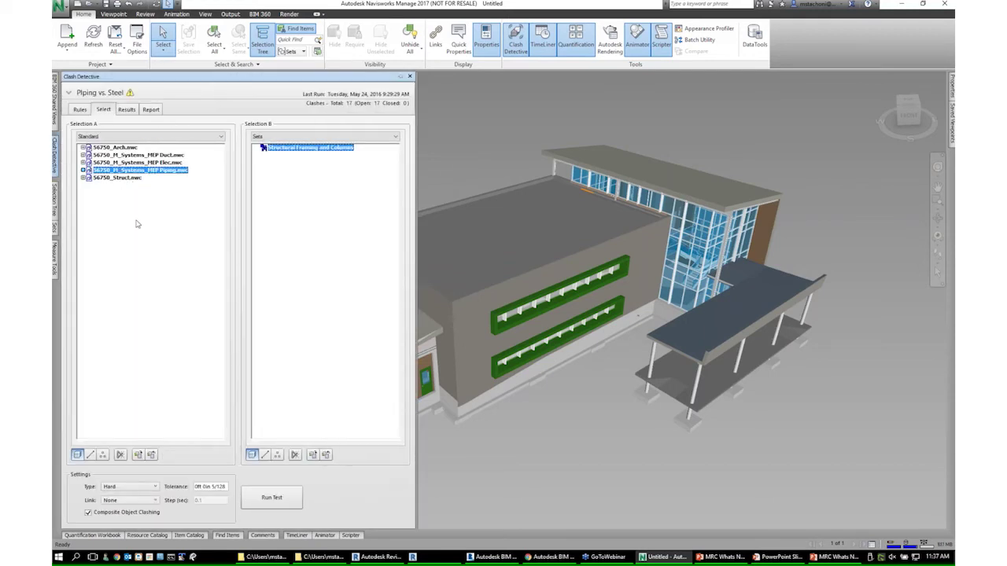
pyautogui.click(155, 232)
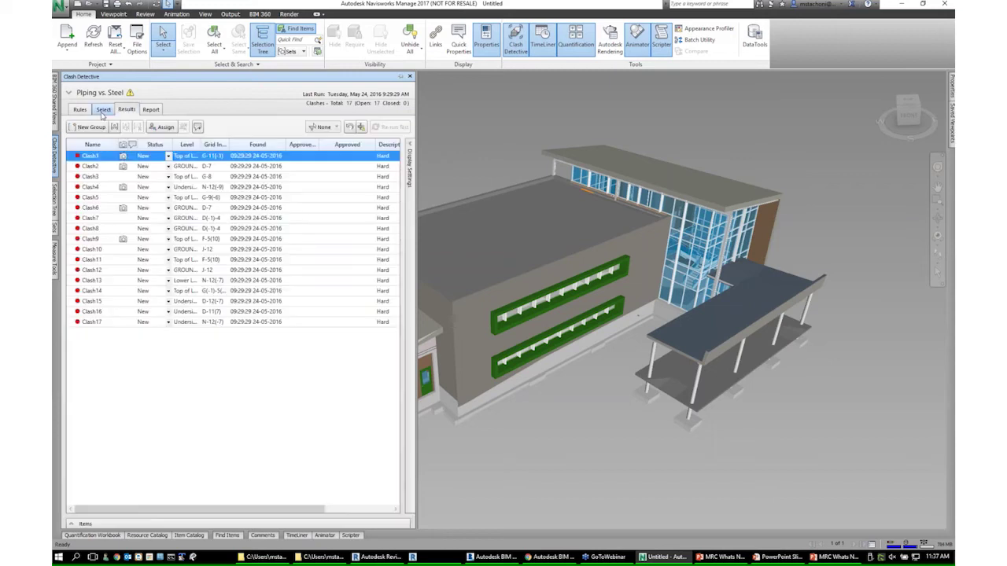
pyautogui.click(103, 110)
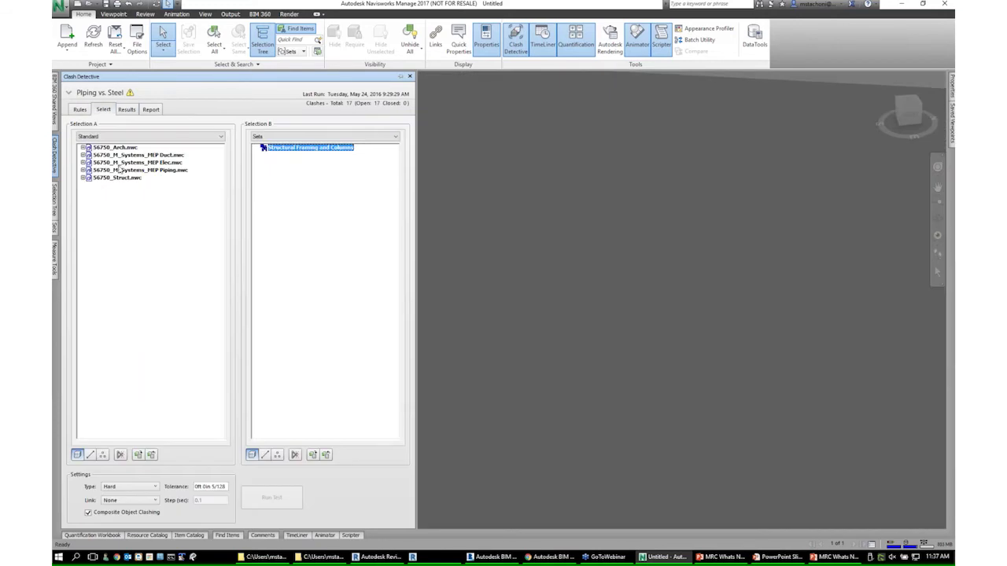
pyautogui.click(135, 170)
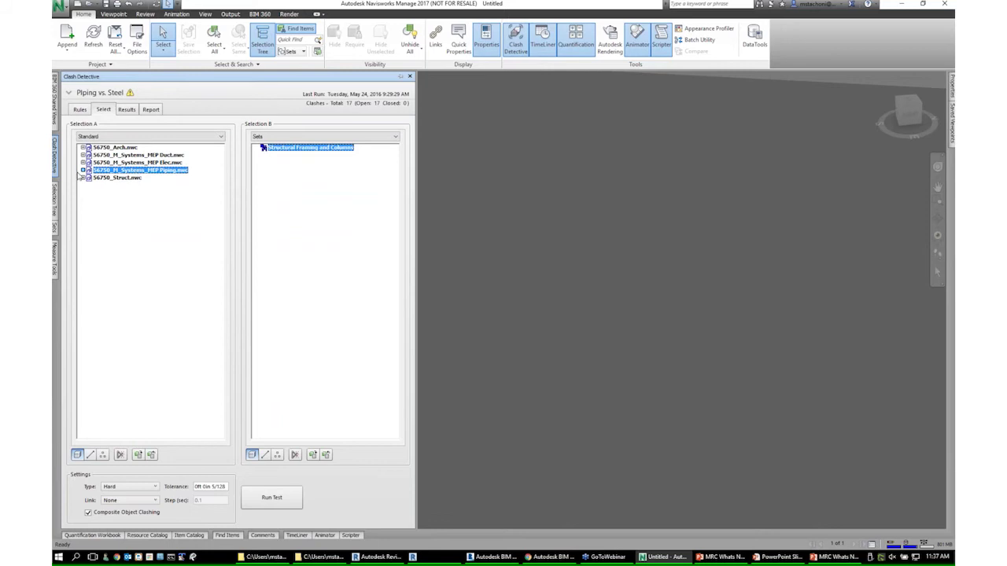
# Expand the MEP piping model into its Lower Level, Ground Floor and Second Floor, including the Lower Level plumbing fixtures
pyautogui.click(83, 170)
pyautogui.click(89, 177)
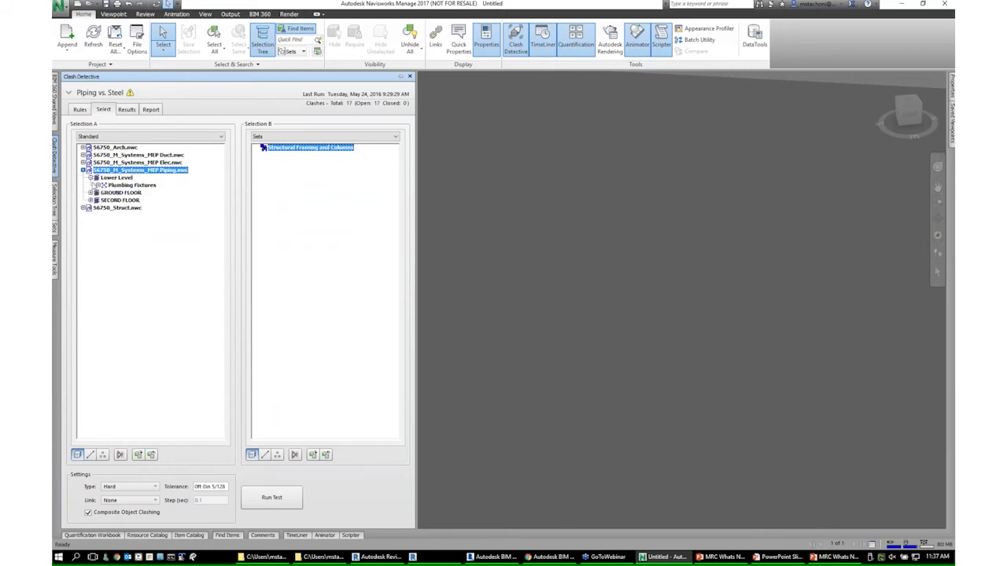
pyautogui.click(90, 192)
pyautogui.click(90, 223)
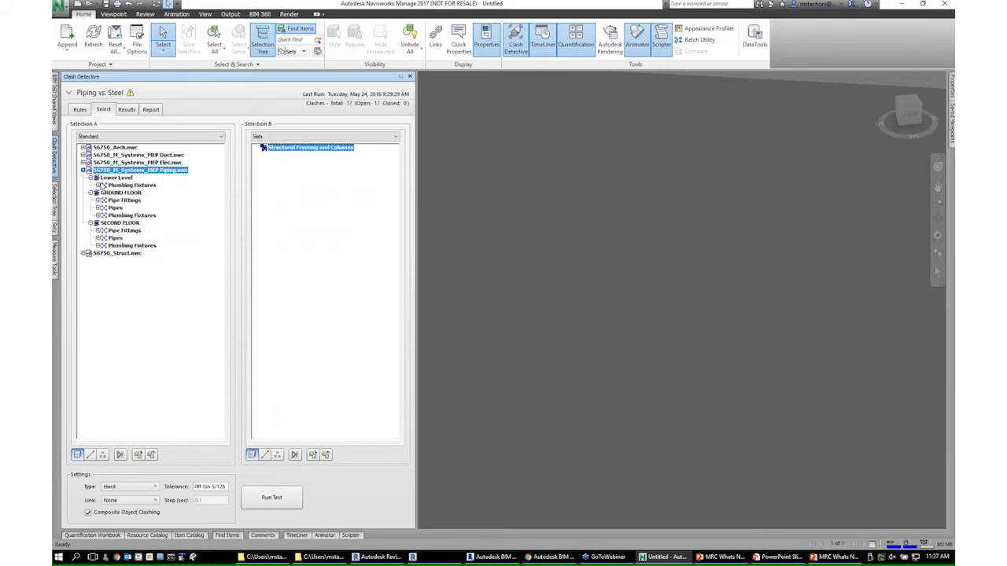
pyautogui.click(126, 185)
pyautogui.click(98, 184)
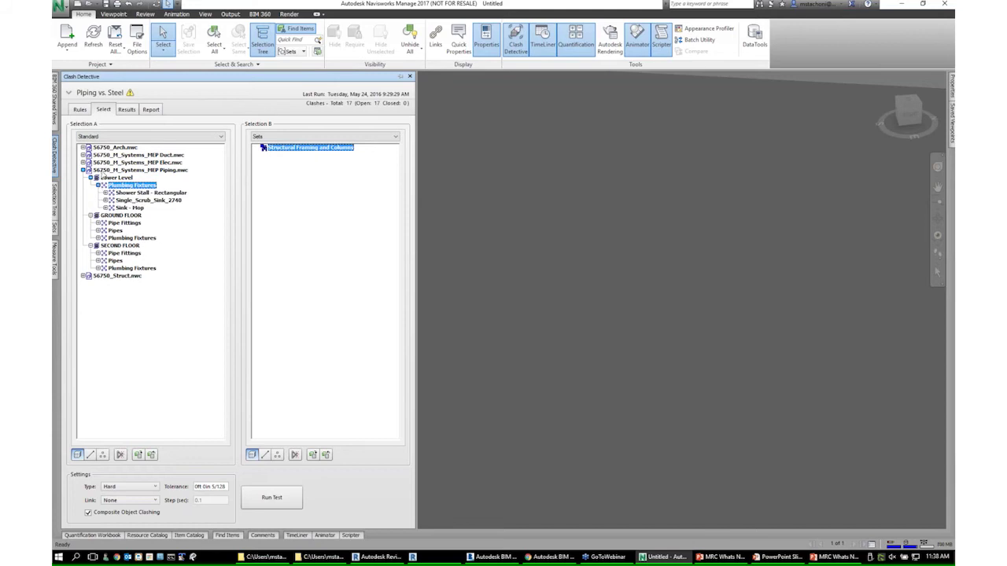
# Highlight the piping model, its Lower Level and Ground Floor, and individual Lower Level fixtures through Sink - Mop as Selection A candidates
pyautogui.click(108, 171)
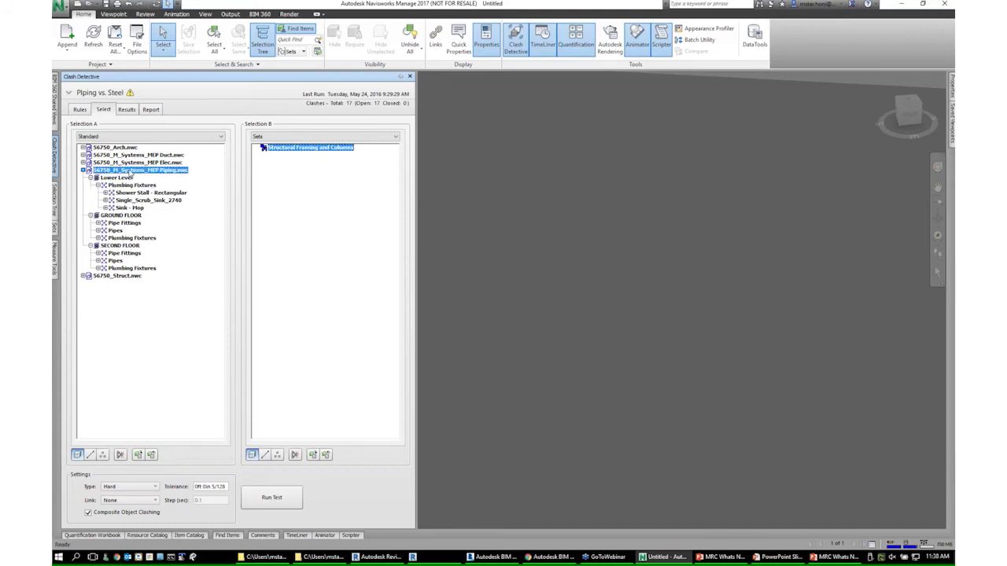
pyautogui.click(119, 178)
pyautogui.click(120, 215)
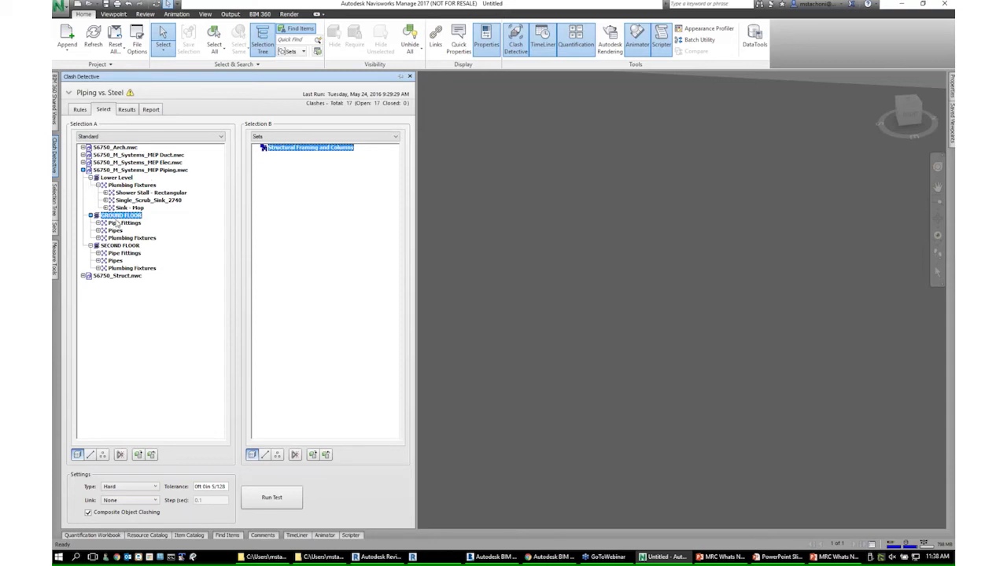
pyautogui.click(118, 193)
pyautogui.click(124, 201)
pyautogui.click(123, 208)
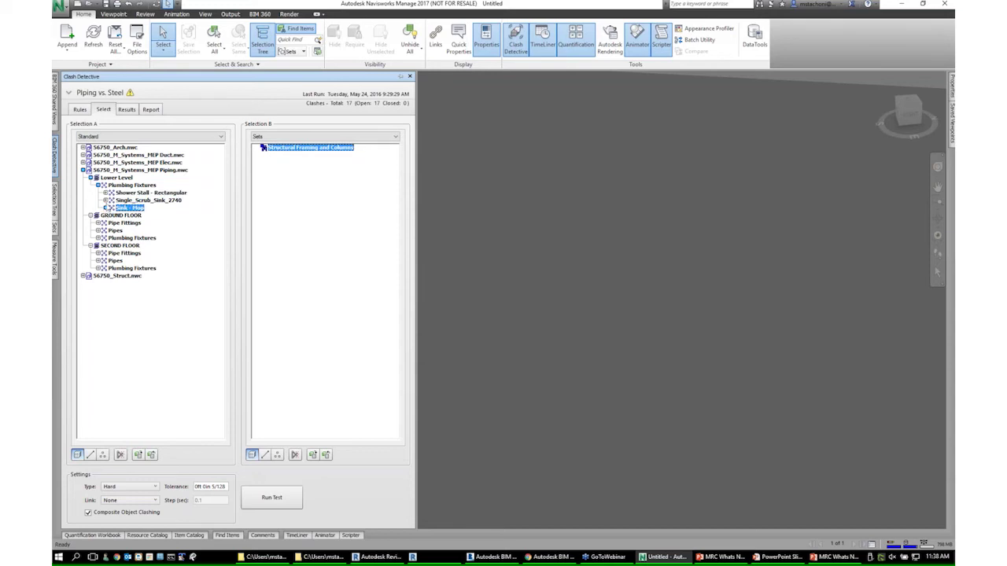
# Expand the pipe fittings, pipes and plumbing fixtures of the Ground Floor and Second Floor in Selection A
pyautogui.click(98, 223)
pyautogui.click(98, 223)
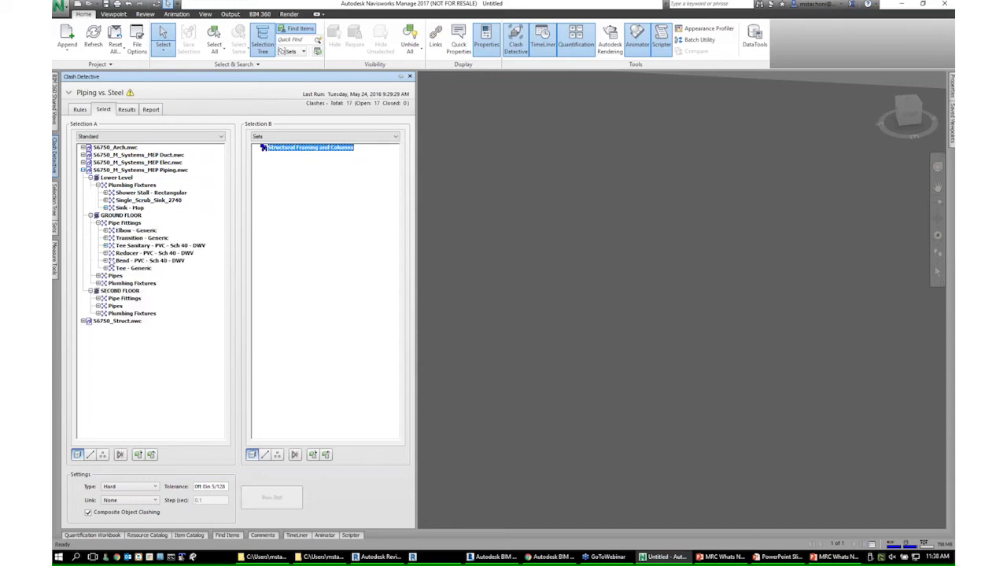
pyautogui.click(99, 276)
pyautogui.click(98, 291)
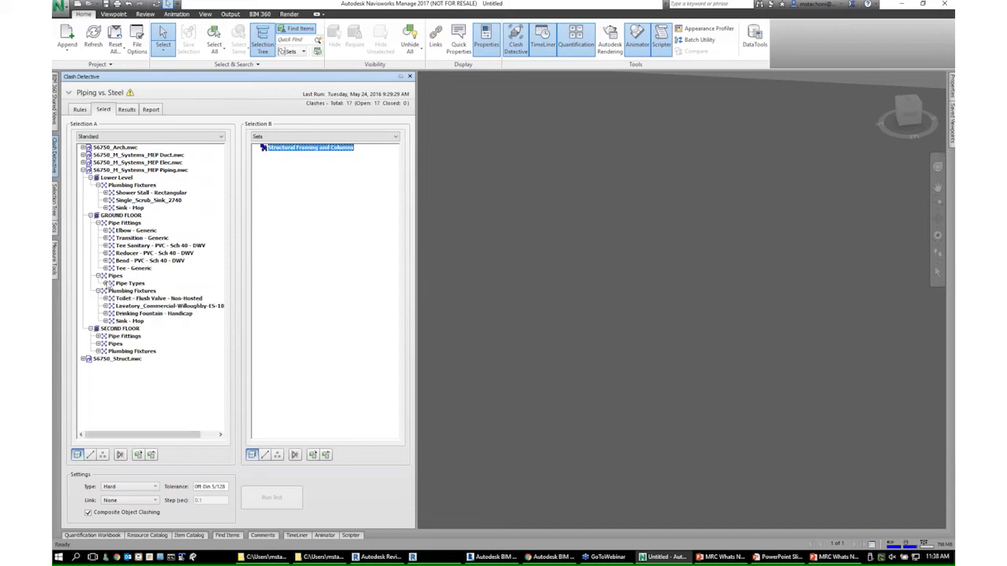
pyautogui.click(105, 283)
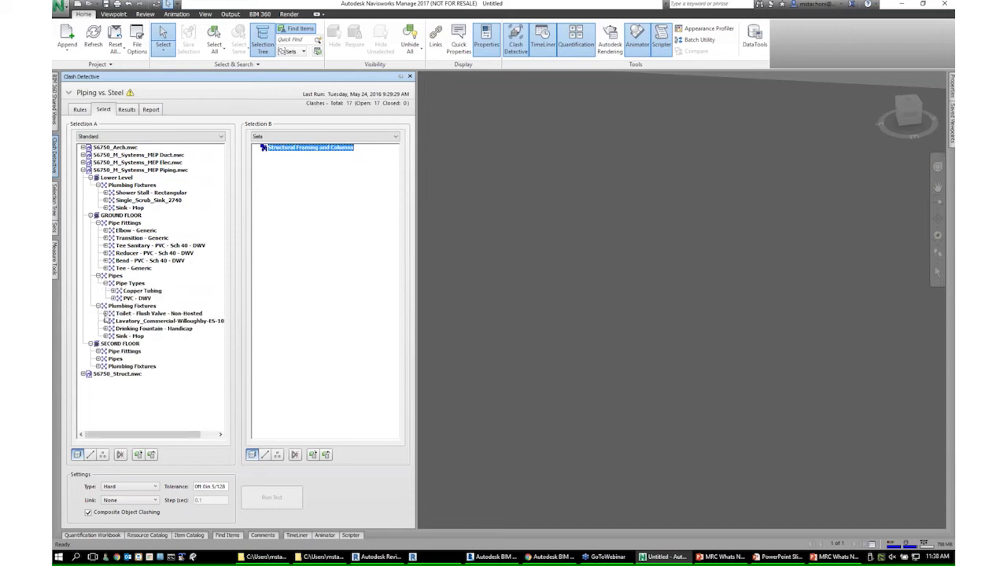
pyautogui.click(98, 365)
pyautogui.click(98, 358)
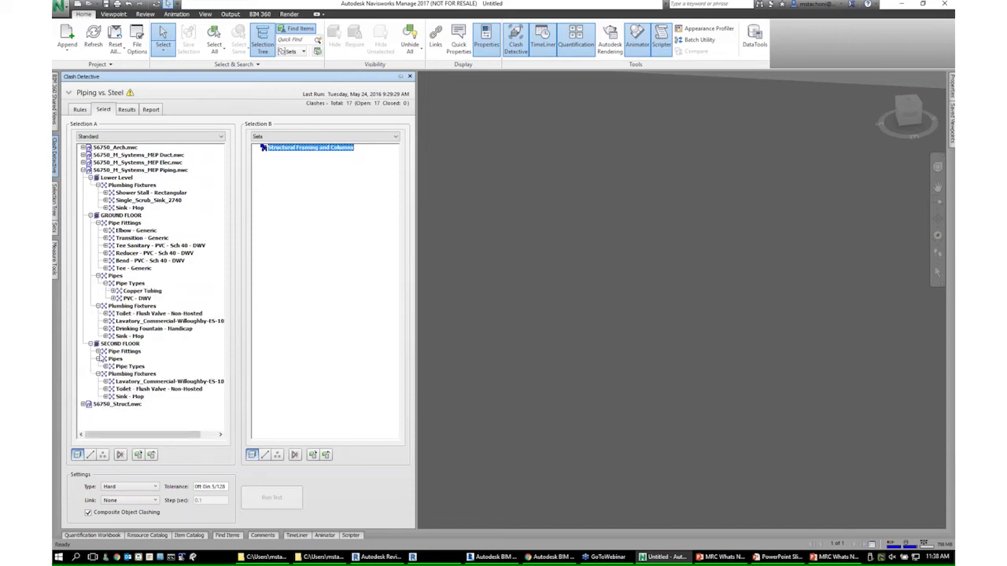
pyautogui.click(98, 351)
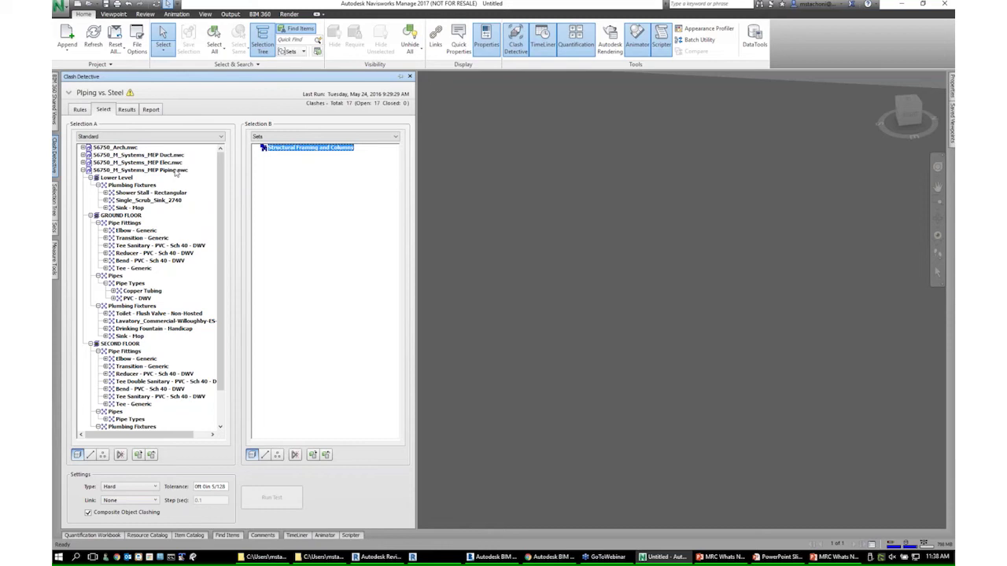
# Select the whole 56750_M_Systems_MEP Piping.nwc model as Selection A and review its expanded element categories
pyautogui.click(164, 171)
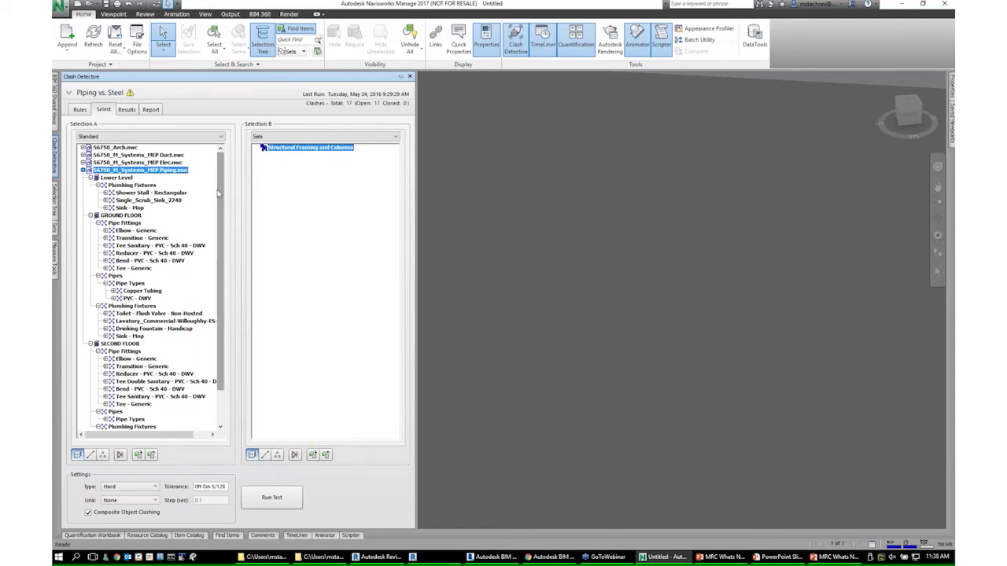
pyautogui.scroll(-2, 218, 193)
pyautogui.scroll(2, 213, 185)
pyautogui.scroll(-2, 212, 204)
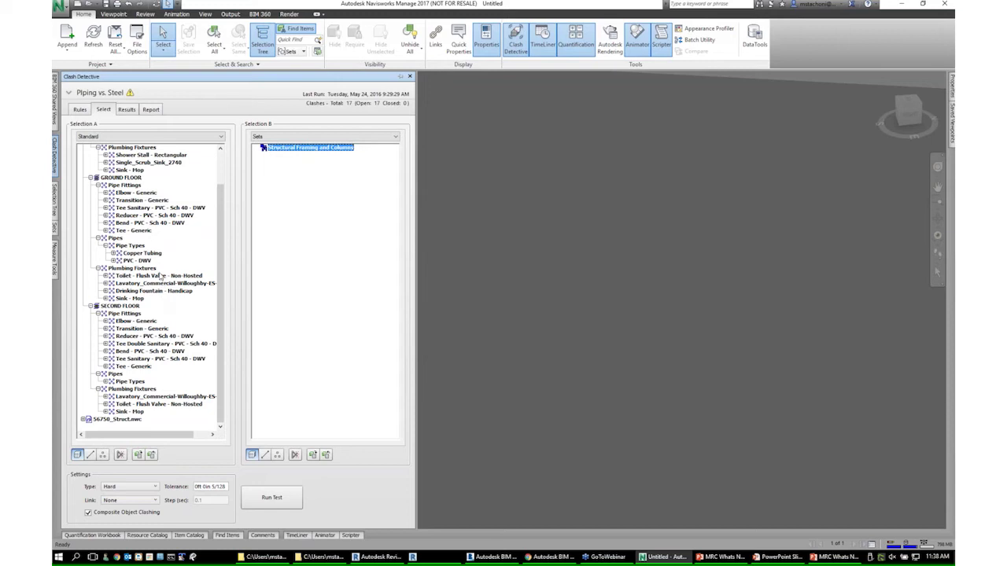
pyautogui.scroll(2, 158, 259)
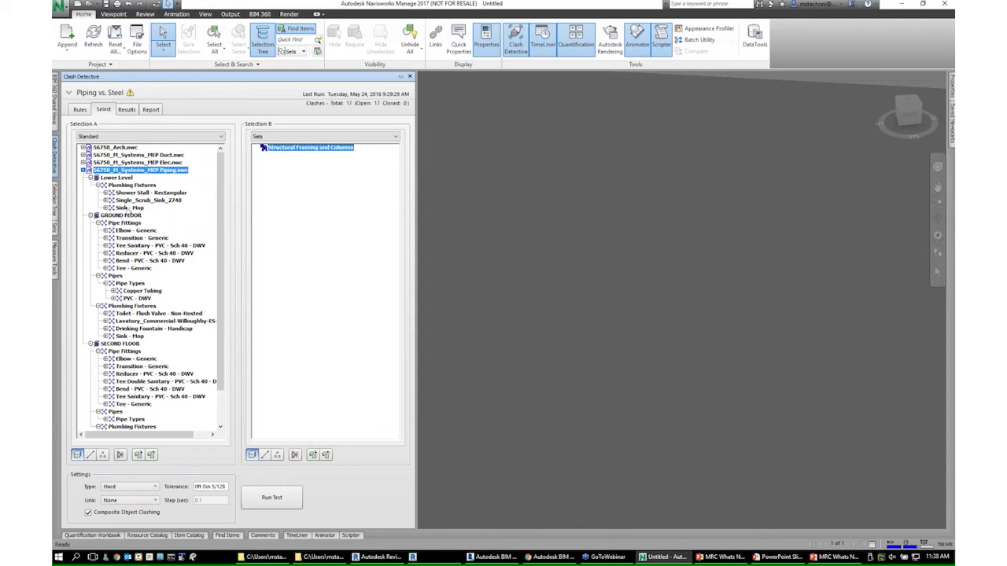
# Switch Selection B from Sets to the Standard tree and choose 56750_Struct.nwc
pyautogui.click(282, 177)
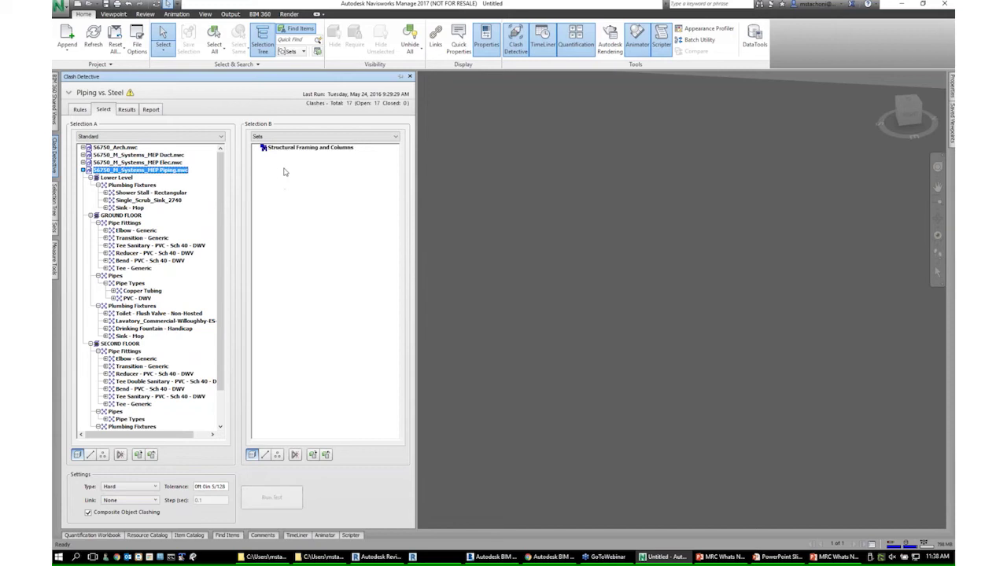
pyautogui.click(288, 136)
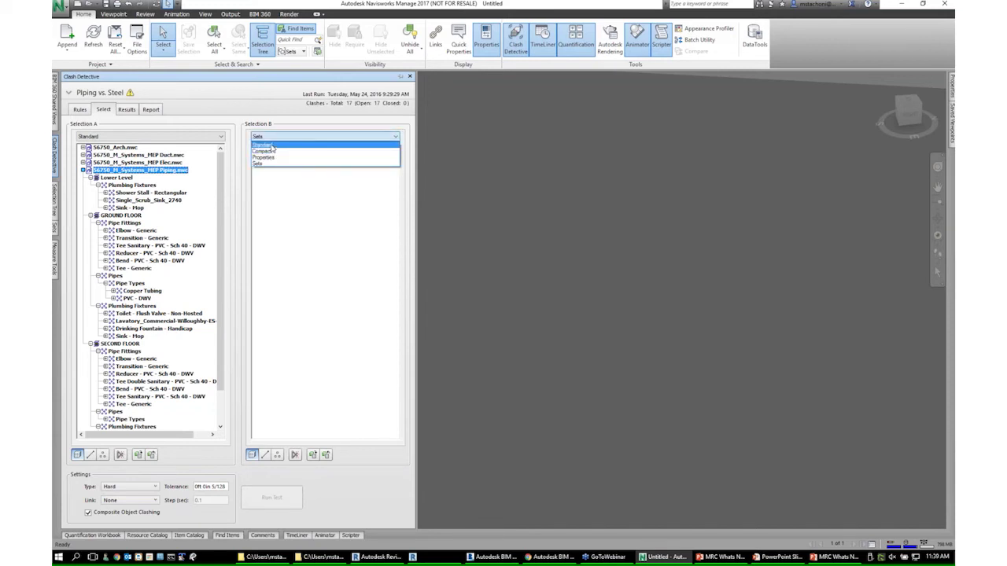
pyautogui.click(294, 143)
pyautogui.click(311, 178)
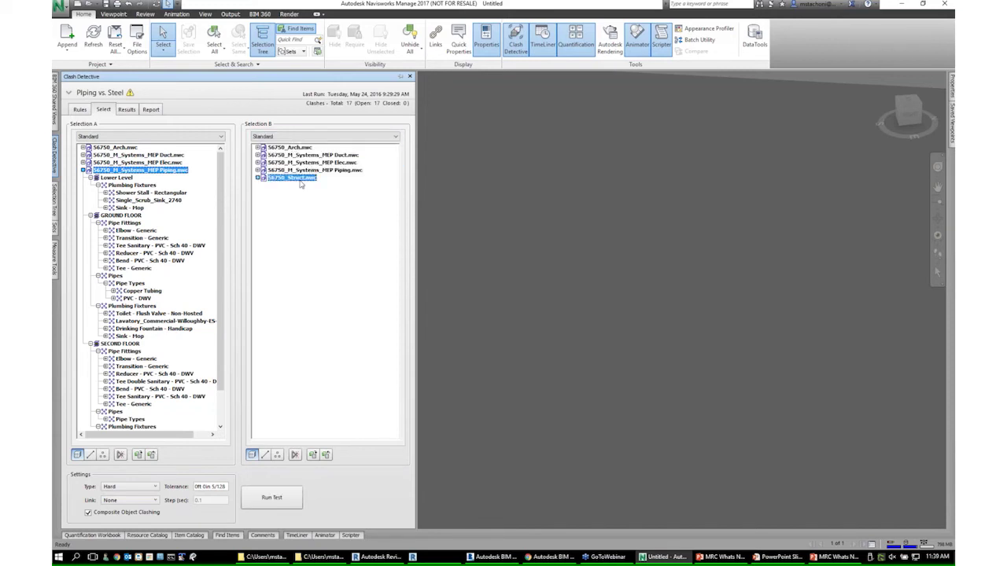
# Expand the structural model's TOP OF FOOTING level to examine its columns, foundations, framing and Basic Wall types in Selection B
pyautogui.click(257, 178)
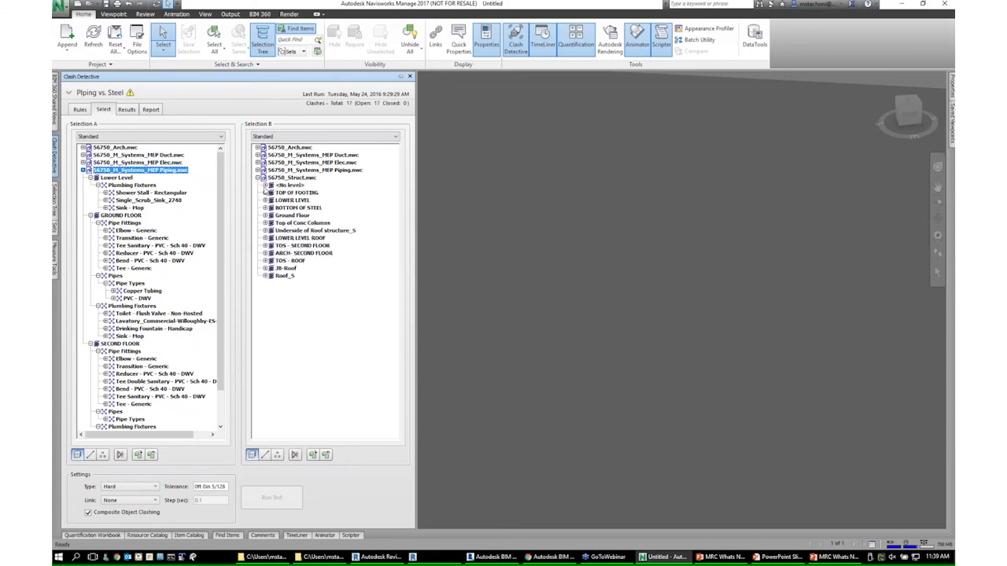
pyautogui.click(266, 192)
pyautogui.click(272, 200)
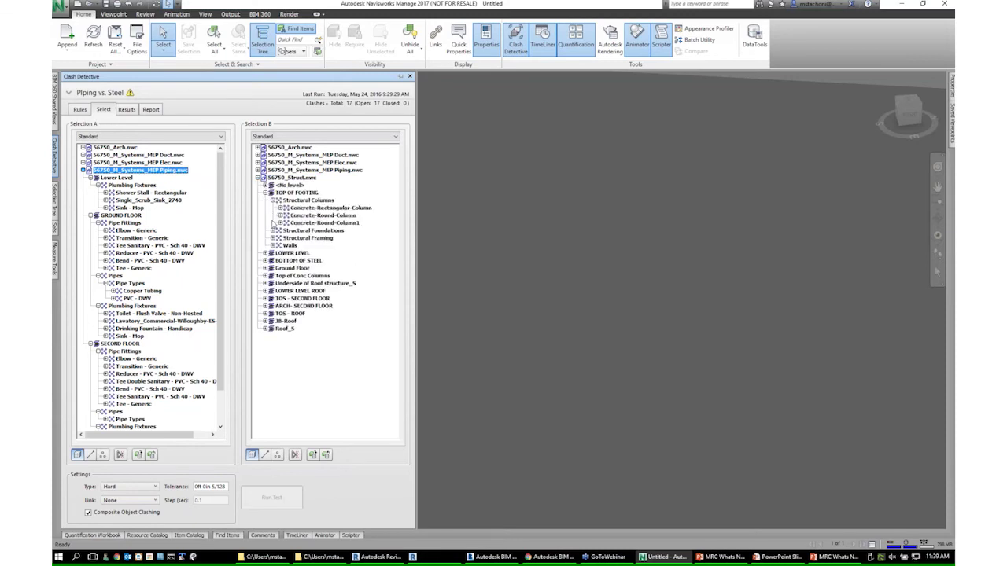
pyautogui.click(272, 230)
pyautogui.click(296, 246)
pyautogui.click(277, 260)
pyautogui.click(272, 260)
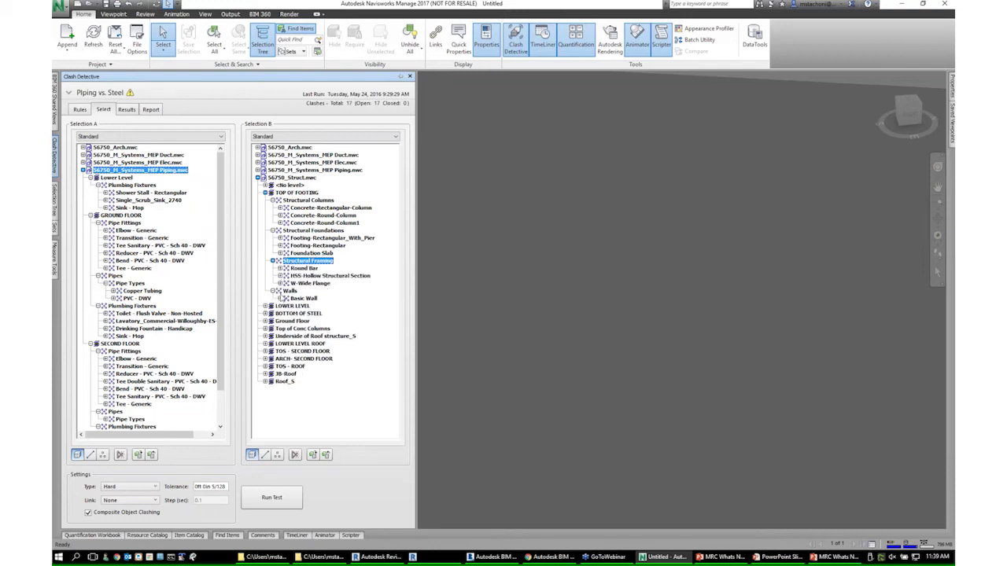
pyautogui.click(272, 291)
pyautogui.click(296, 299)
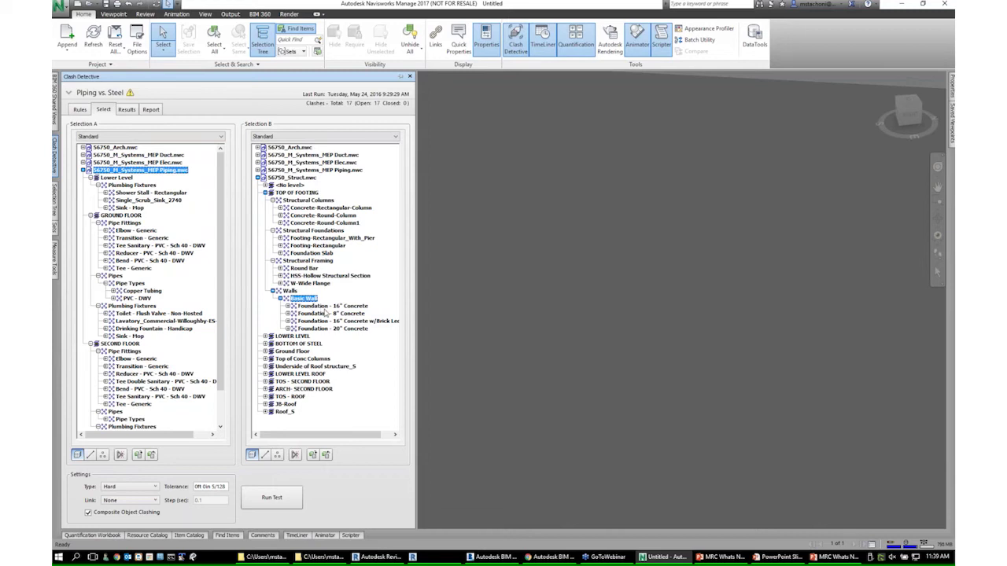
# Inspect the Foundation - 16" Concrete wall type, collapse the Walls category, and highlight the structural framing and structural columns
pyautogui.click(327, 307)
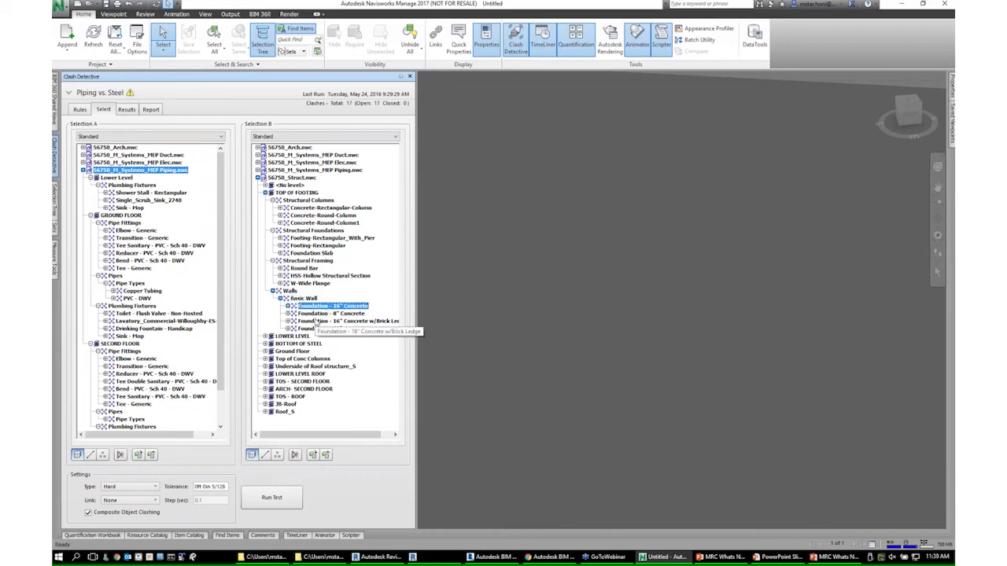
pyautogui.click(280, 299)
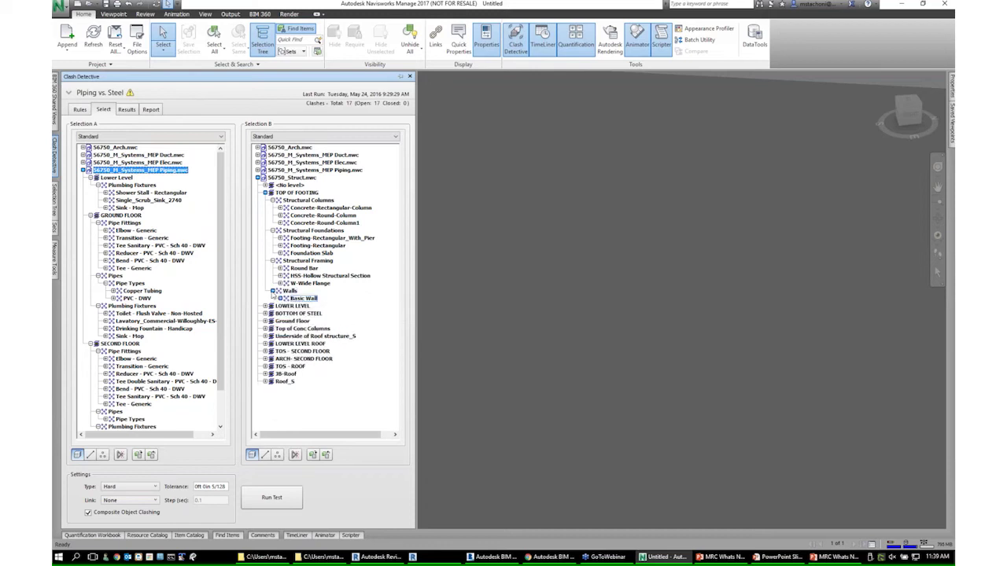
pyautogui.click(280, 299)
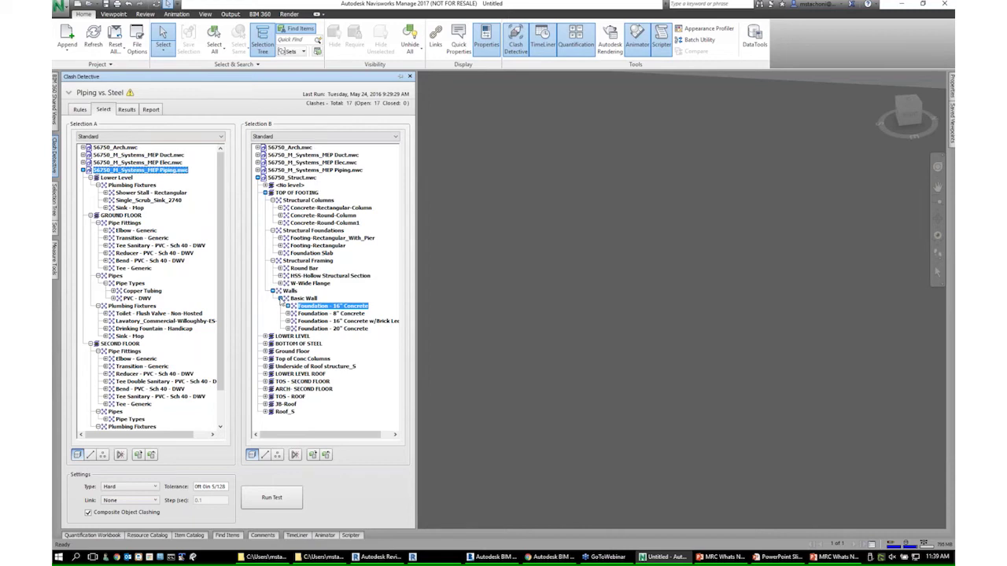
pyautogui.click(273, 291)
pyautogui.click(307, 260)
pyautogui.click(306, 201)
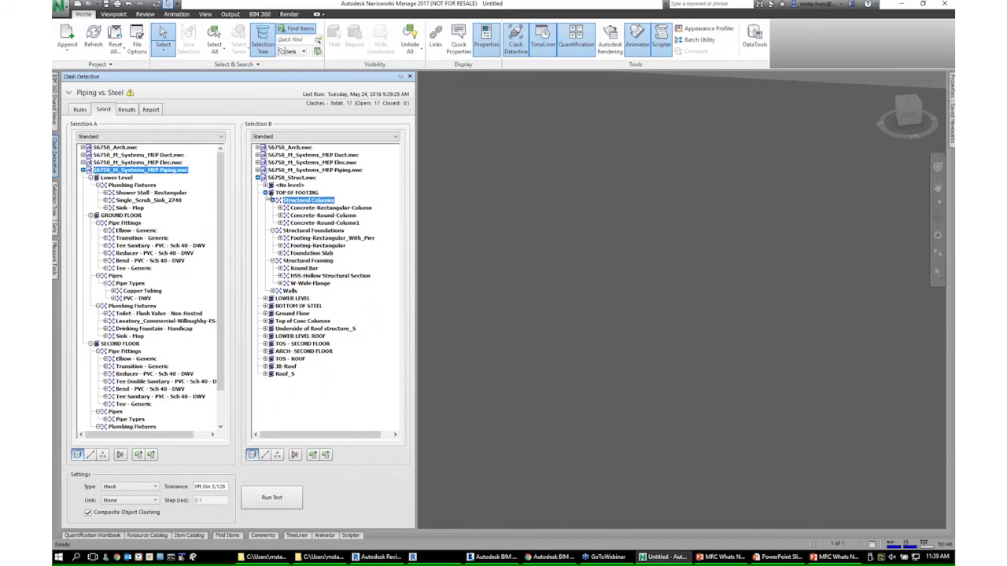
# Examine the LOWER LEVEL floors, structural columns and walls in place of TOP OF FOOTING, and collapse the structural model's tree
pyautogui.click(265, 192)
pyautogui.click(265, 199)
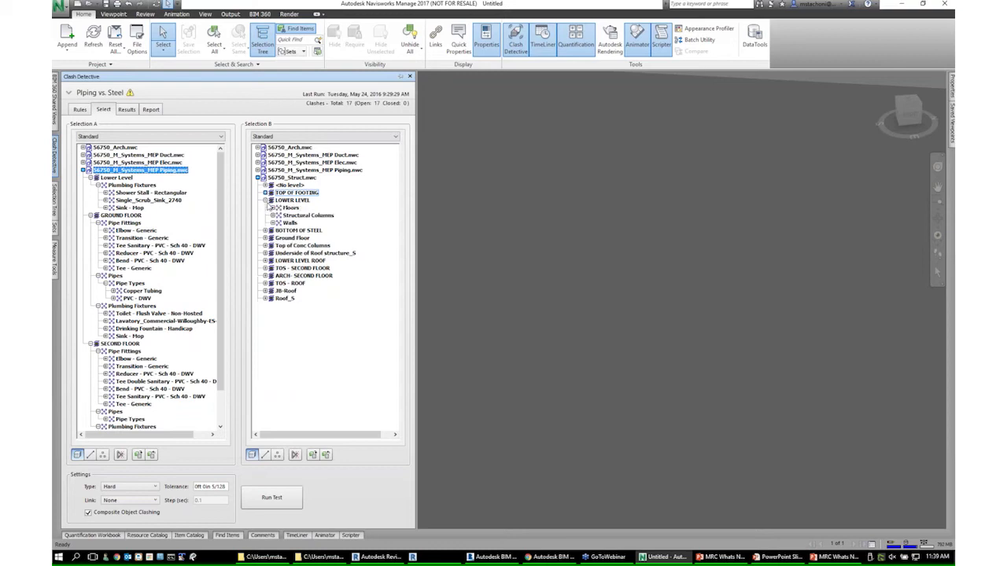
pyautogui.click(279, 214)
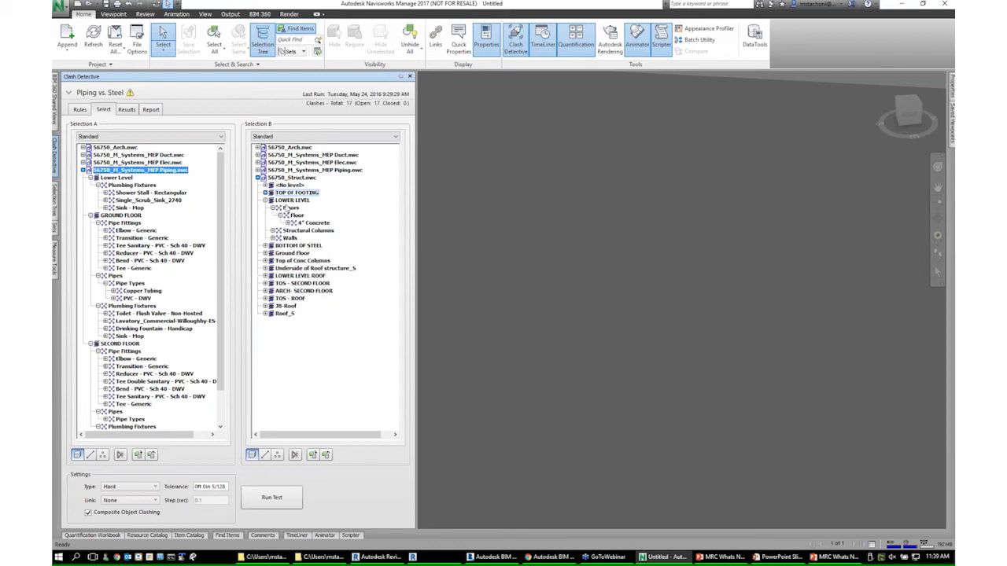
pyautogui.click(288, 222)
pyautogui.click(281, 238)
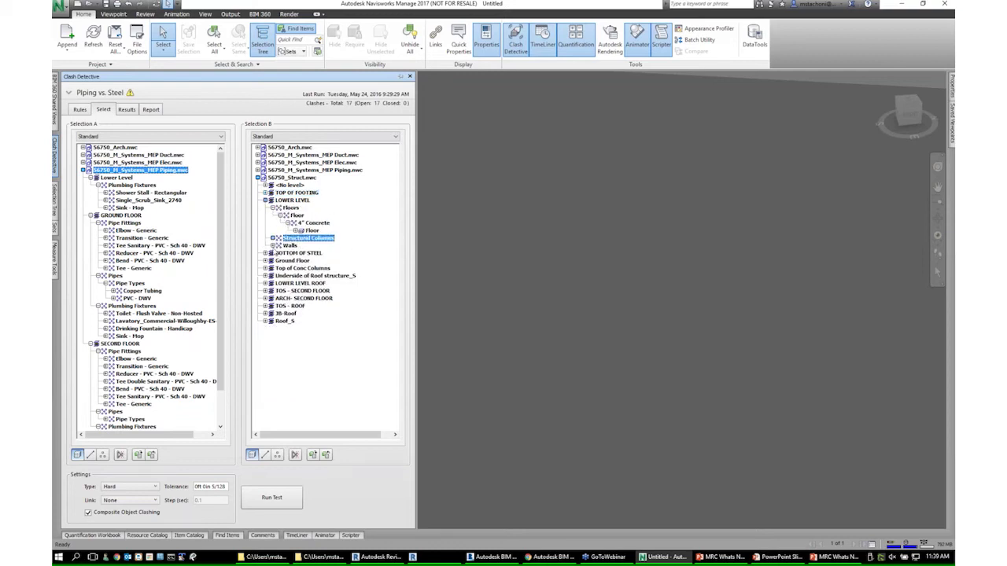
pyautogui.click(272, 238)
pyautogui.click(272, 261)
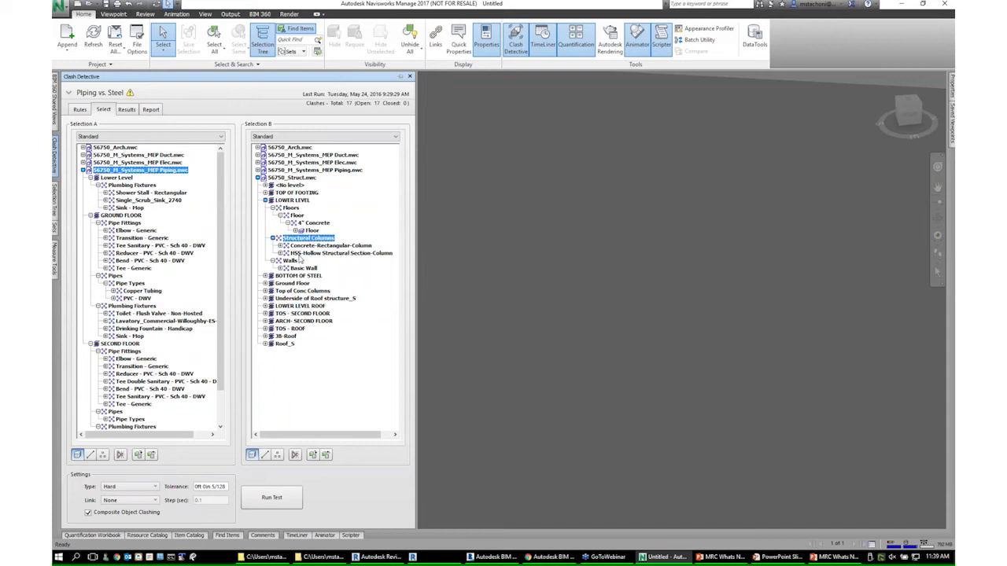
pyautogui.click(265, 200)
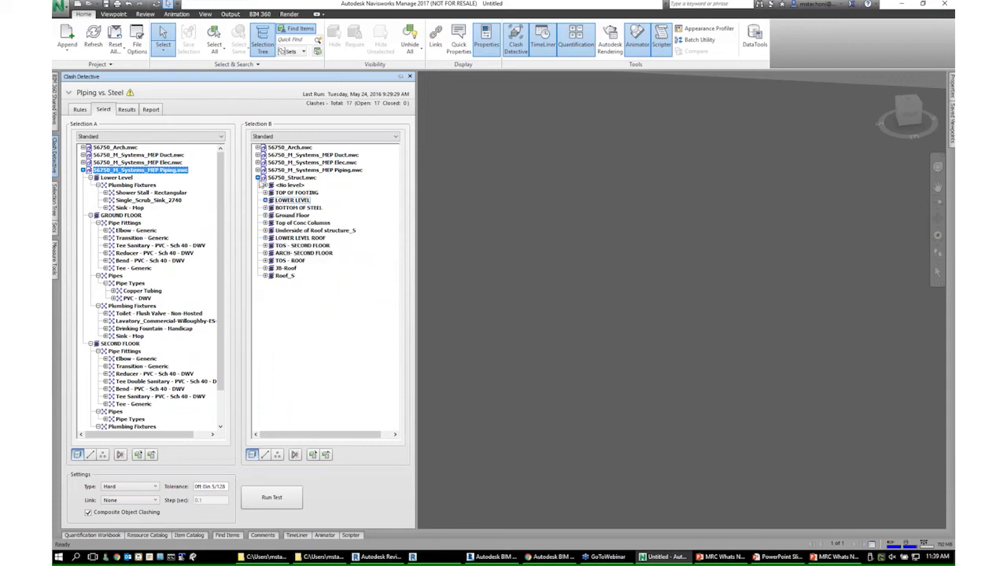
pyautogui.click(258, 178)
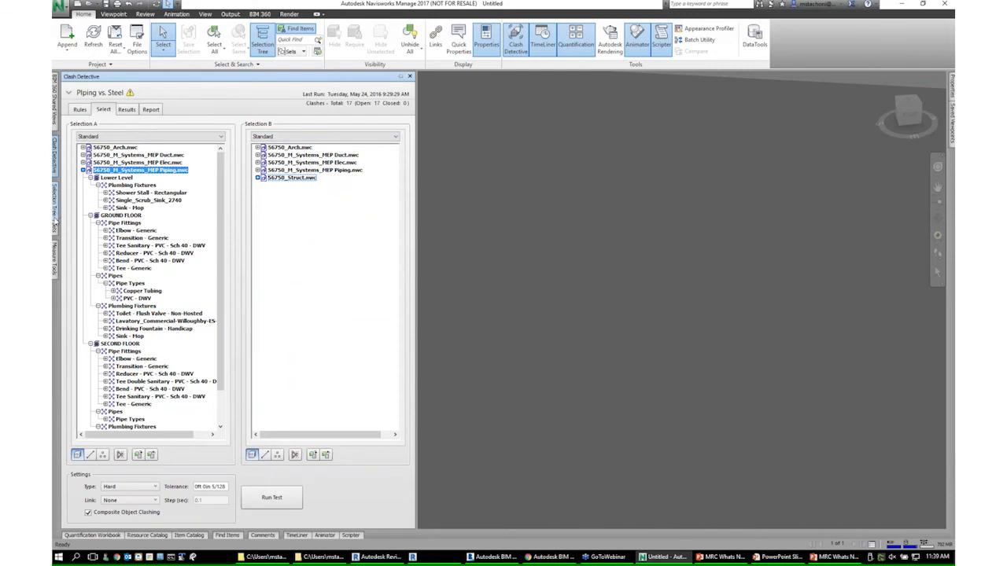
# Examine the combined building model from outside, from the atrium roof around to the full facade
pyautogui.moveTo(56, 228)
pyautogui.click(100, 100)
pyautogui.keyDown('shift'); pyautogui.moveTo(335, 256); pyautogui.dragTo(267, 92, button='middle'); pyautogui.keyUp('shift')
pyautogui.press('Escape')
pyautogui.scroll(-10, 304, 140)
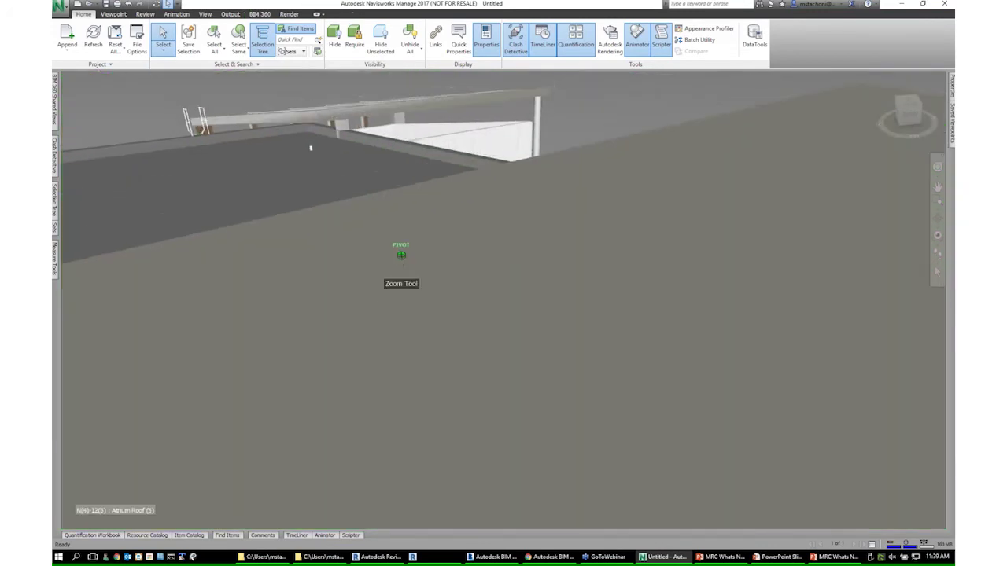
pyautogui.scroll(-5, 388, 339)
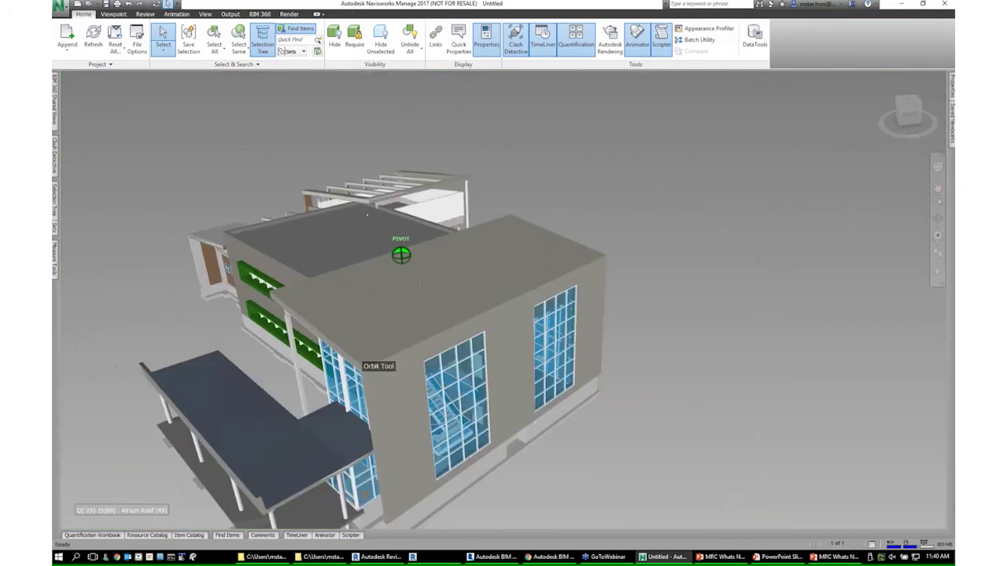
pyautogui.keyDown('shift'); pyautogui.moveTo(389, 338); pyautogui.dragTo(340, 174, button='middle'); pyautogui.keyUp('shift')
pyautogui.scroll(-3, 586, 326)
pyautogui.scroll(-2, 565, 318)
# Hide the architectural model 56750_Arch.nwc
pyautogui.moveTo(59, 207)
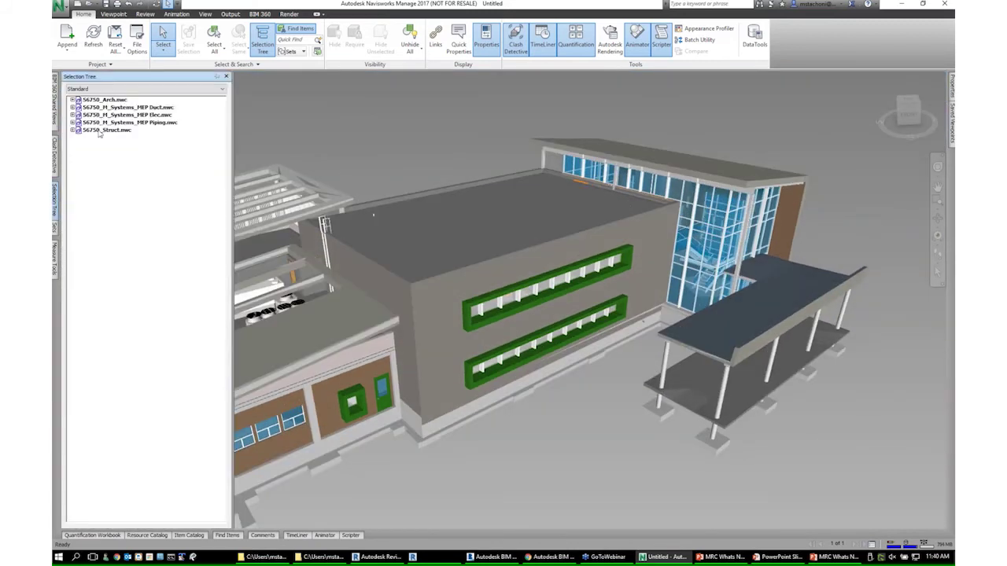
pyautogui.click(101, 100)
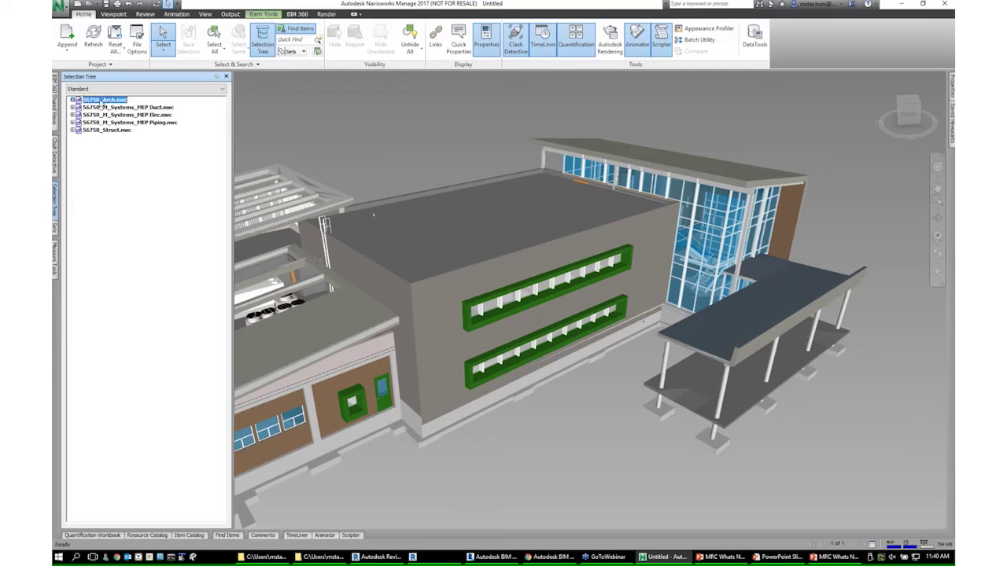
pyautogui.rightClick(101, 101)
pyautogui.click(122, 241)
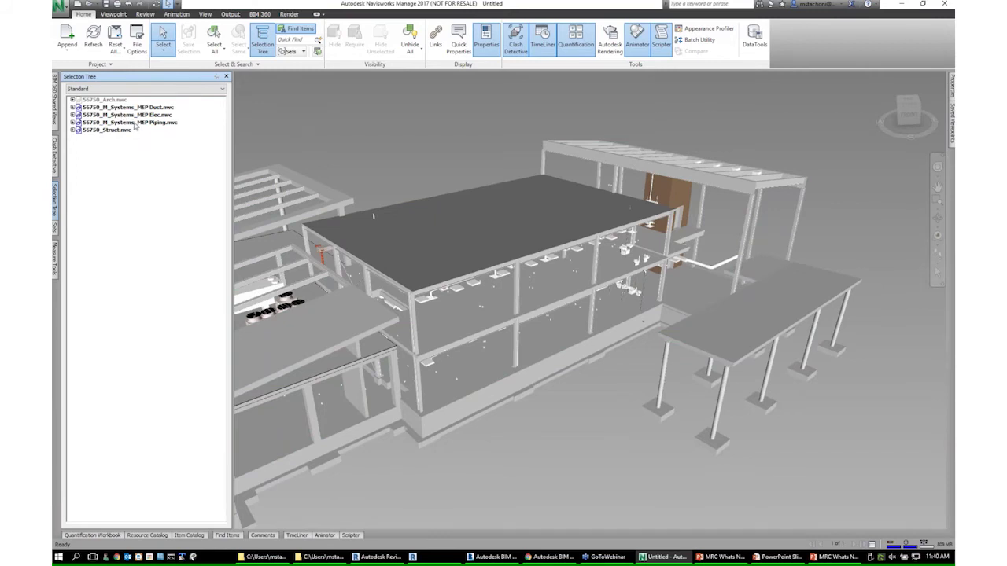
# Examine the exposed structural frame and the MEP duct, electrical and piping systems up close and from outside
pyautogui.click(106, 129)
pyautogui.press('Escape')
pyautogui.scroll(-2, 414, 205)
pyautogui.scroll(-1, 414, 206)
pyautogui.keyDown('shift'); pyautogui.moveTo(479, 288); pyautogui.dragTo(441, 235, button='middle'); pyautogui.keyUp('shift')
pyautogui.scroll(2, 451, 175)
pyautogui.scroll(2, 451, 174)
pyautogui.scroll(4, 435, 167)
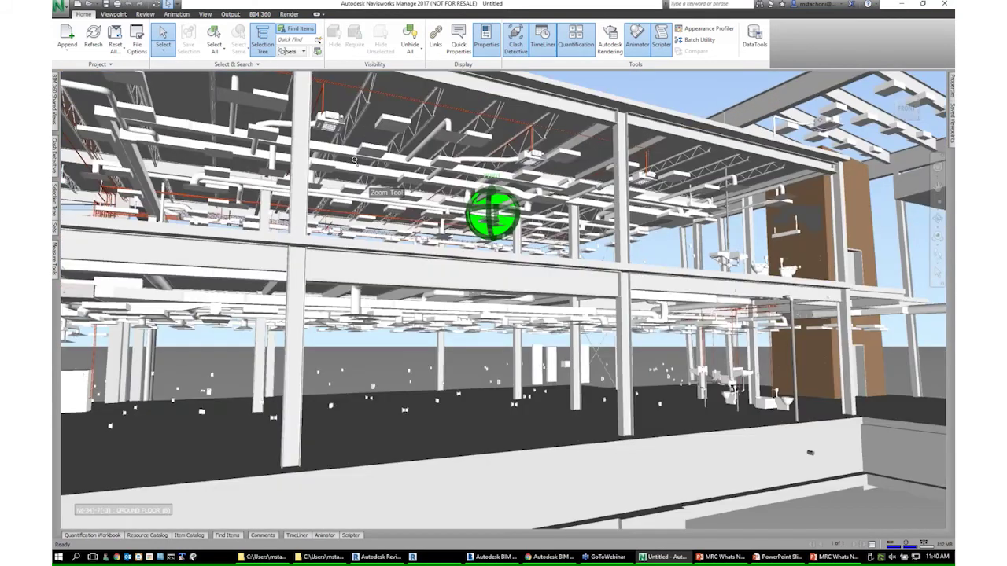
pyautogui.scroll(2, 607, 302)
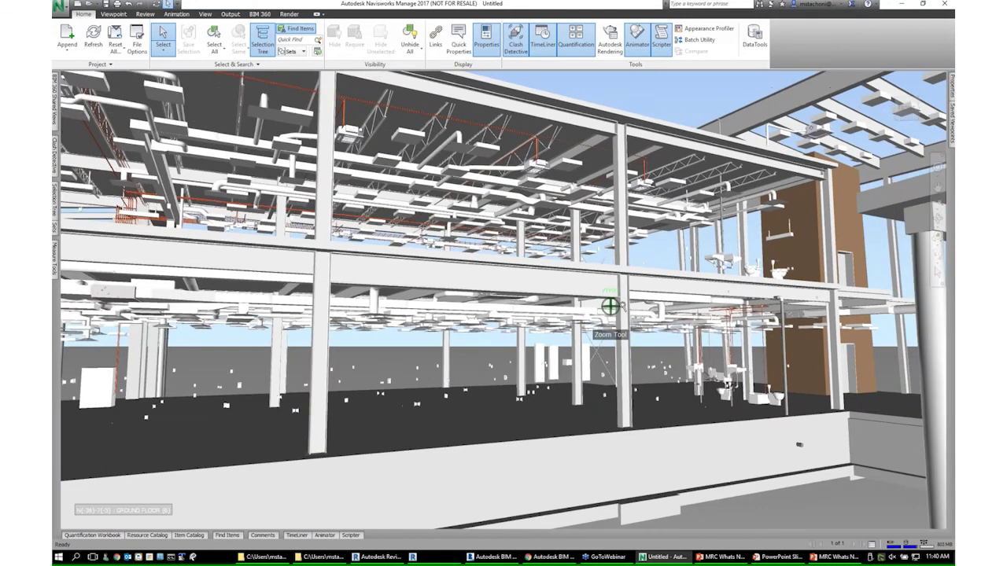
pyautogui.scroll(-6, 611, 307)
pyautogui.keyDown('shift'); pyautogui.moveTo(607, 307); pyautogui.dragTo(483, 244, button='middle'); pyautogui.keyUp('shift')
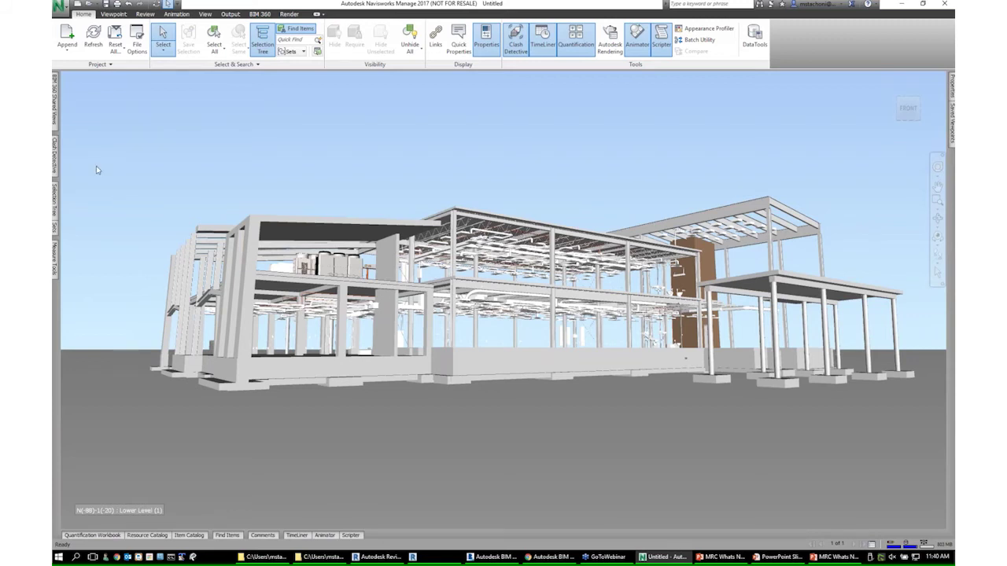
# Set Find Items to search in Sets, pick the Structural Framing and Columns set, and widen the Category column
pyautogui.click(55, 226)
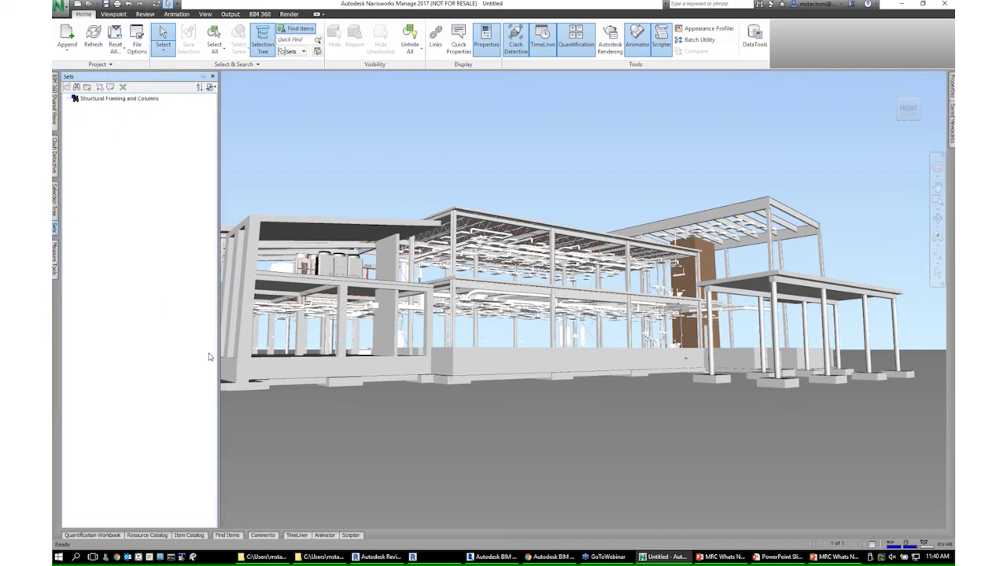
pyautogui.click(226, 536)
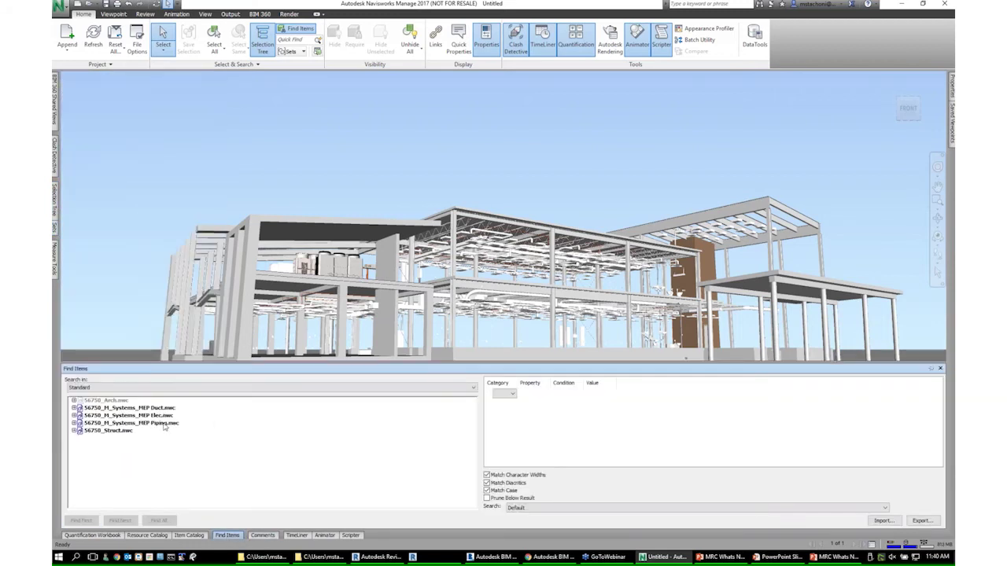
pyautogui.click(96, 388)
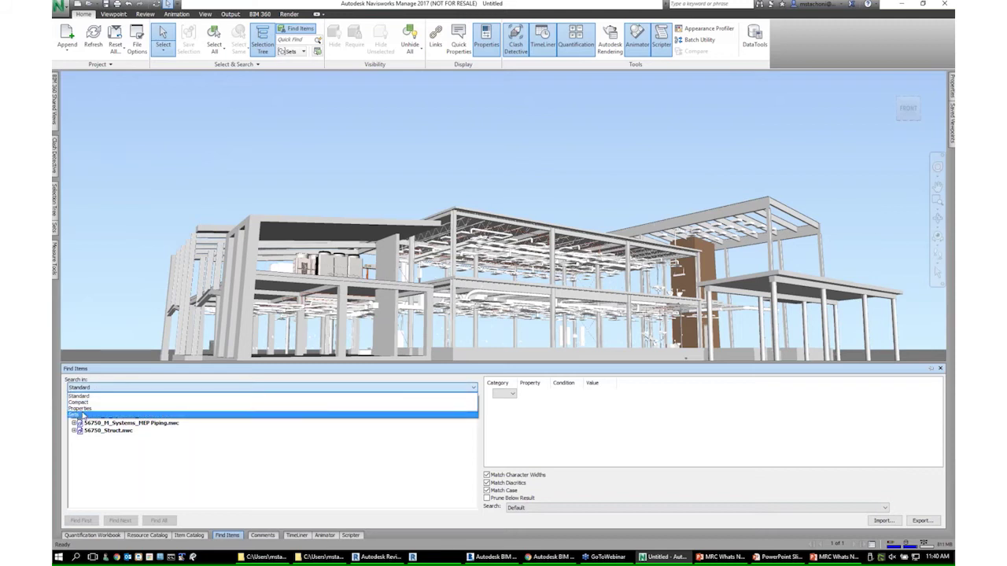
pyautogui.click(122, 409)
pyautogui.click(123, 402)
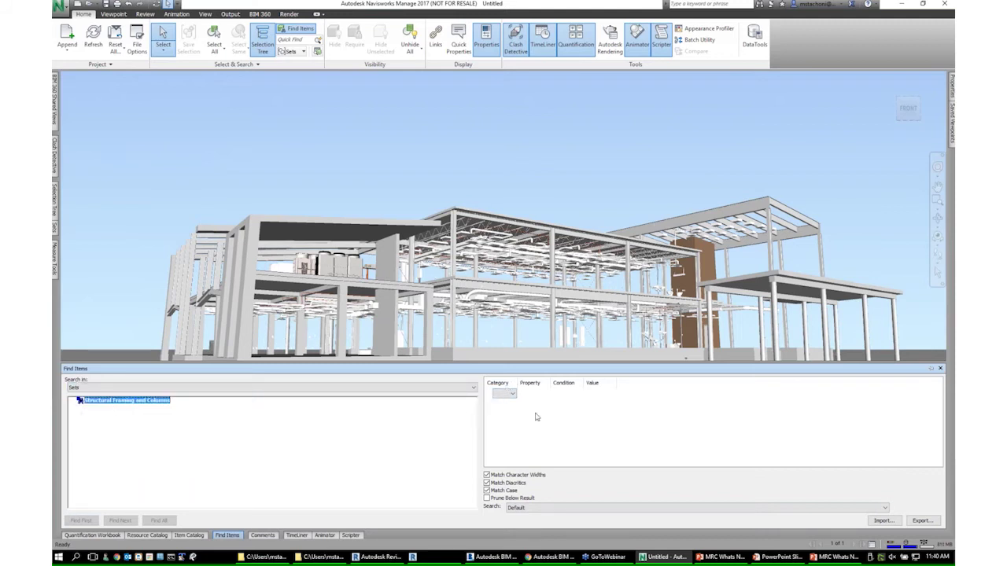
pyautogui.click(408, 422)
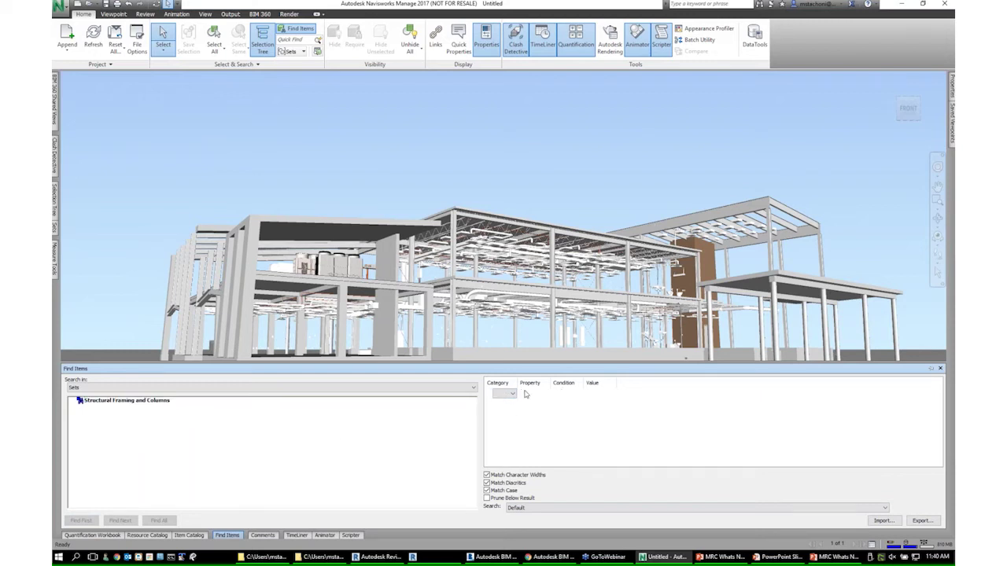
pyautogui.moveTo(517, 383); pyautogui.dragTo(720, 384)
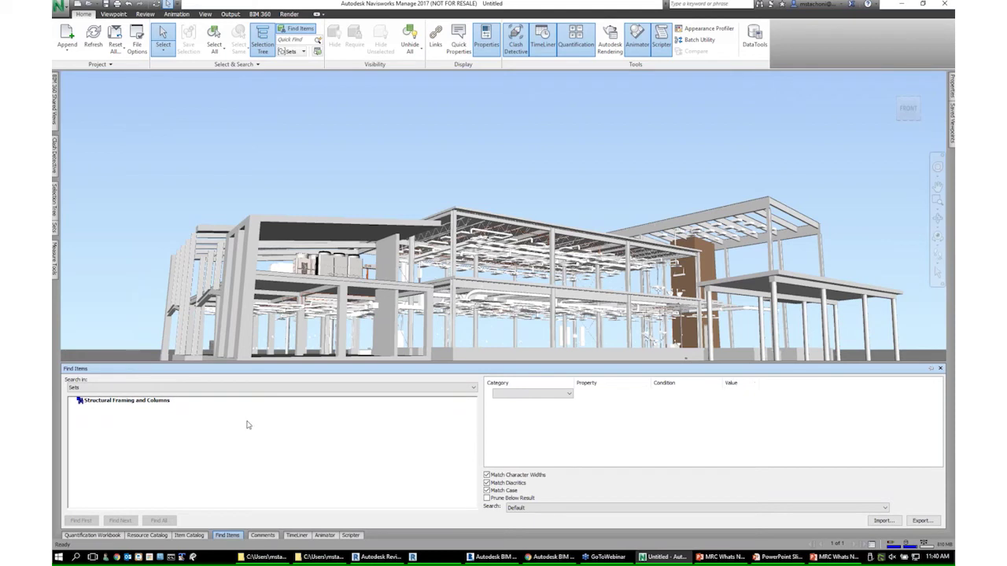
pyautogui.click(147, 402)
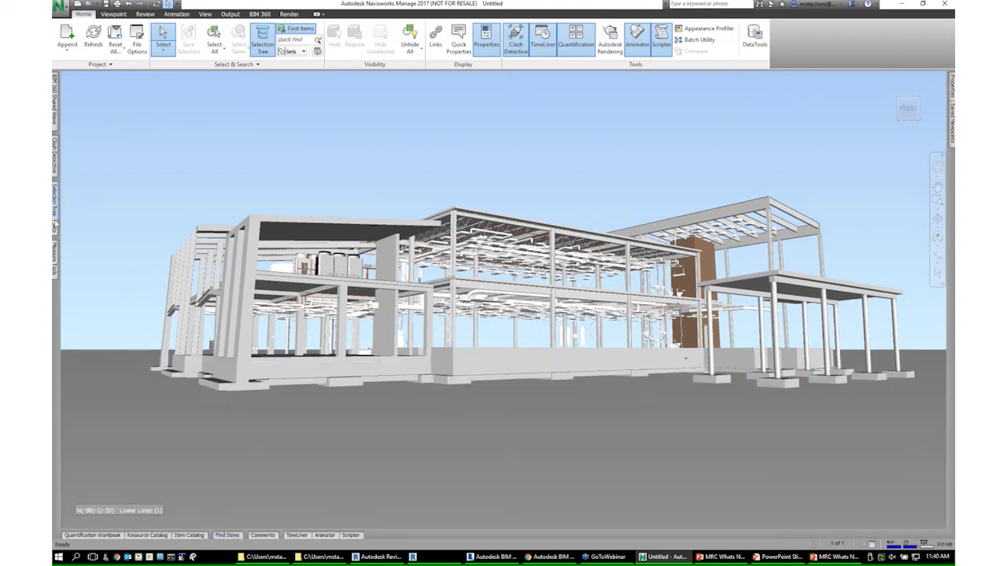
# Select the Structural Framing and Columns set and examine its members throughout the model
pyautogui.click(55, 224)
pyautogui.click(118, 99)
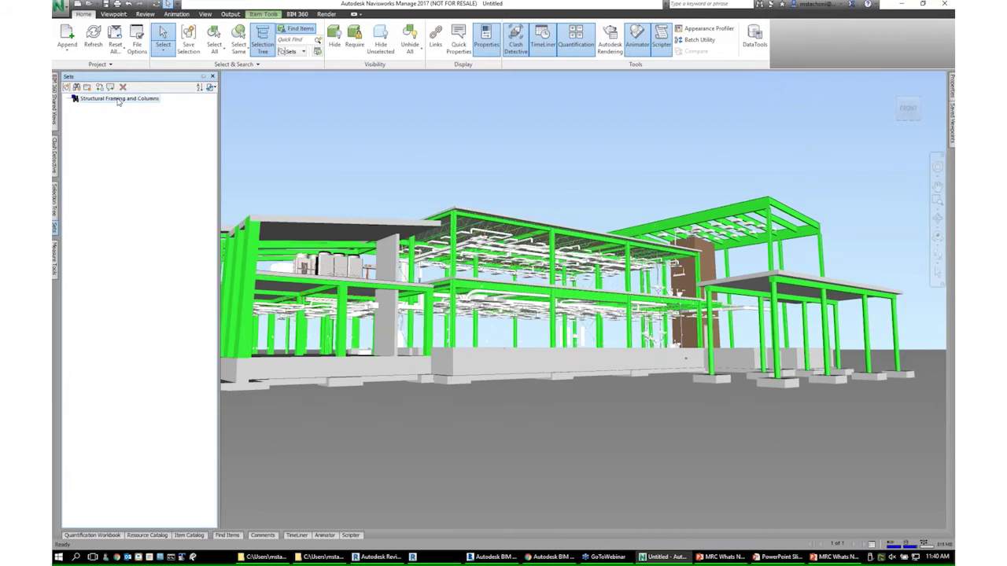
pyautogui.keyDown('shift'); pyautogui.moveTo(629, 315); pyautogui.dragTo(645, 400, button='middle'); pyautogui.keyUp('shift')
pyautogui.scroll(3, 633, 219)
pyautogui.scroll(-3, 629, 298)
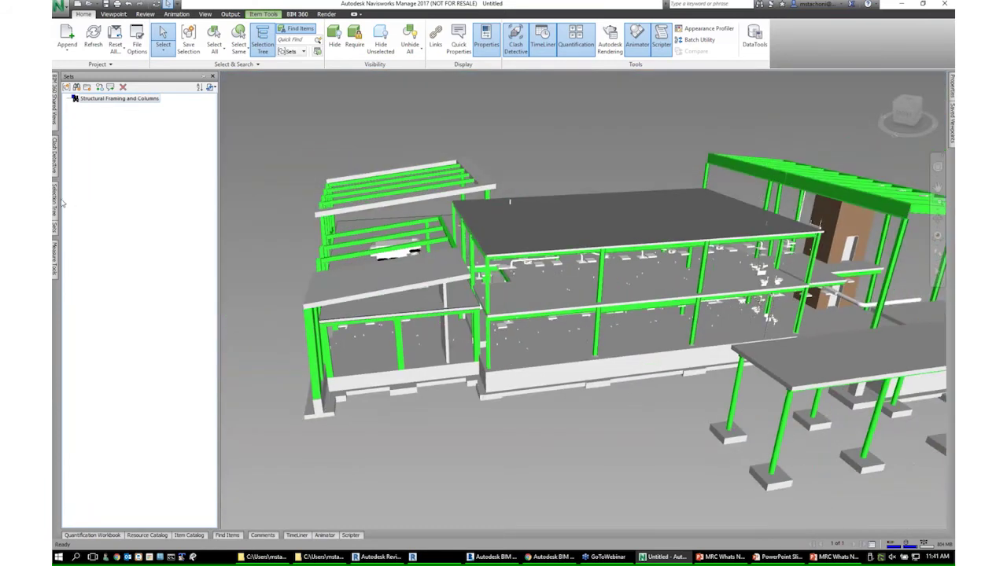
# In the Piping vs. Steel test, collapse the piping model in Selection A and choose the Structural Framing and Columns set for Selection B
pyautogui.click(55, 157)
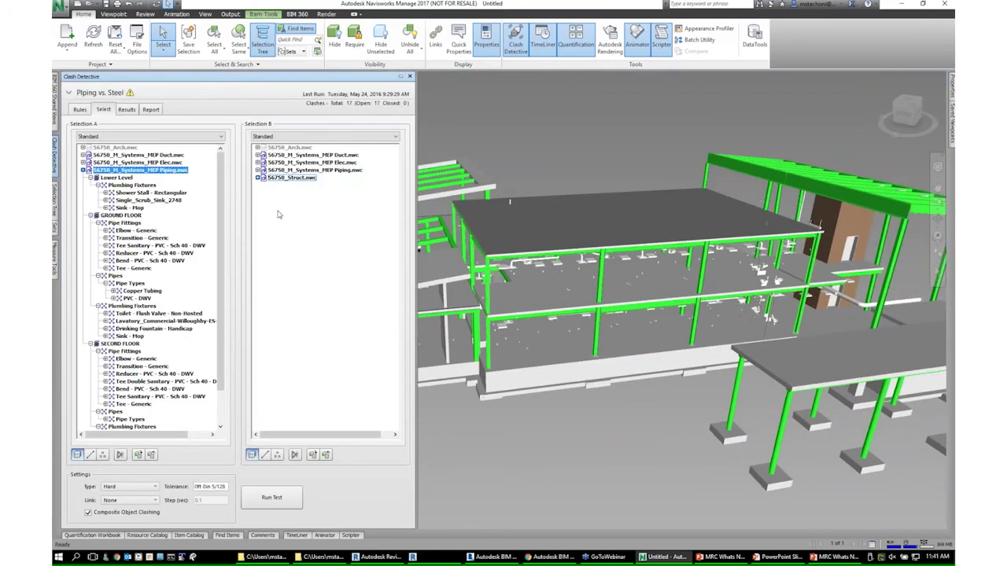
pyautogui.click(83, 170)
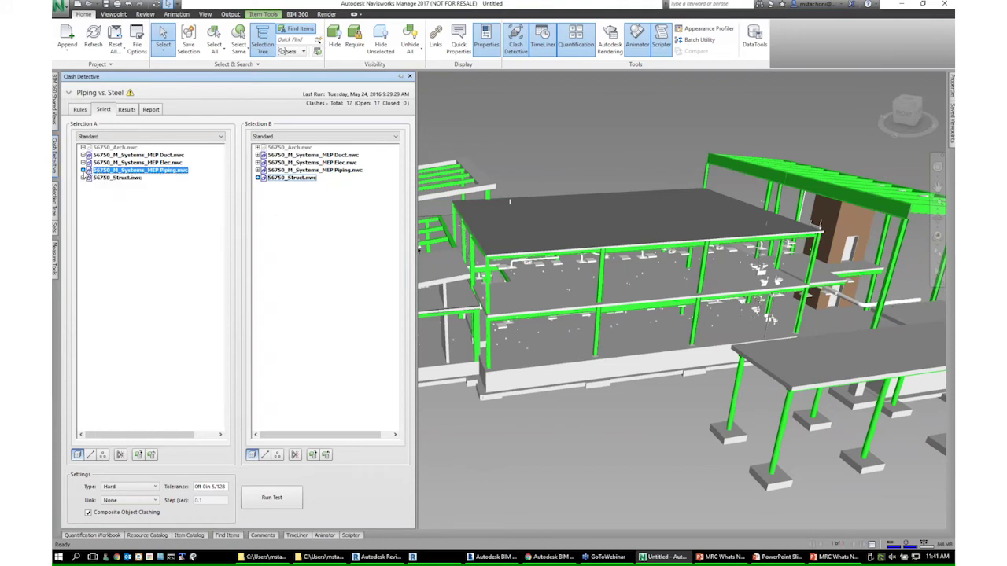
pyautogui.click(288, 136)
pyautogui.click(263, 166)
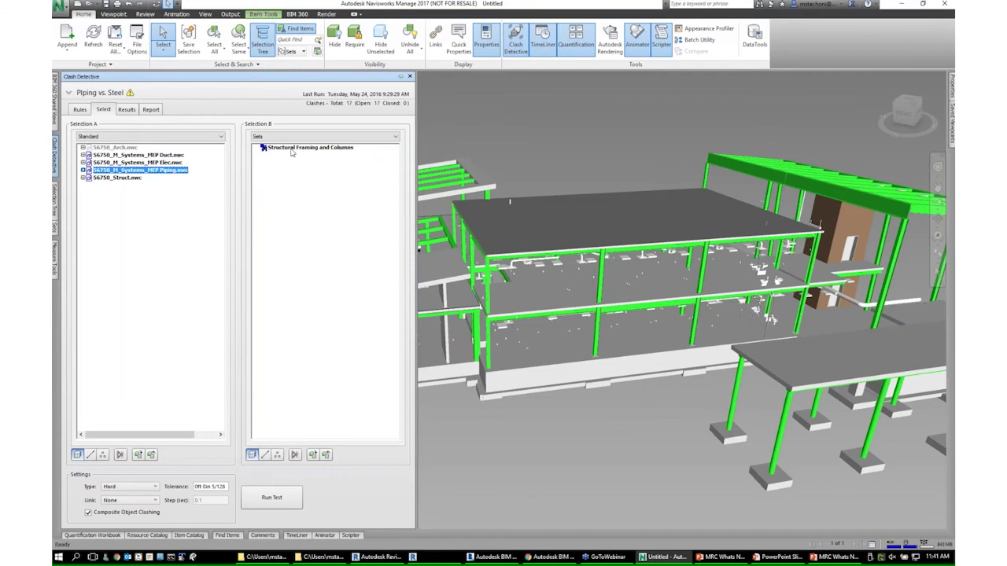
pyautogui.click(291, 149)
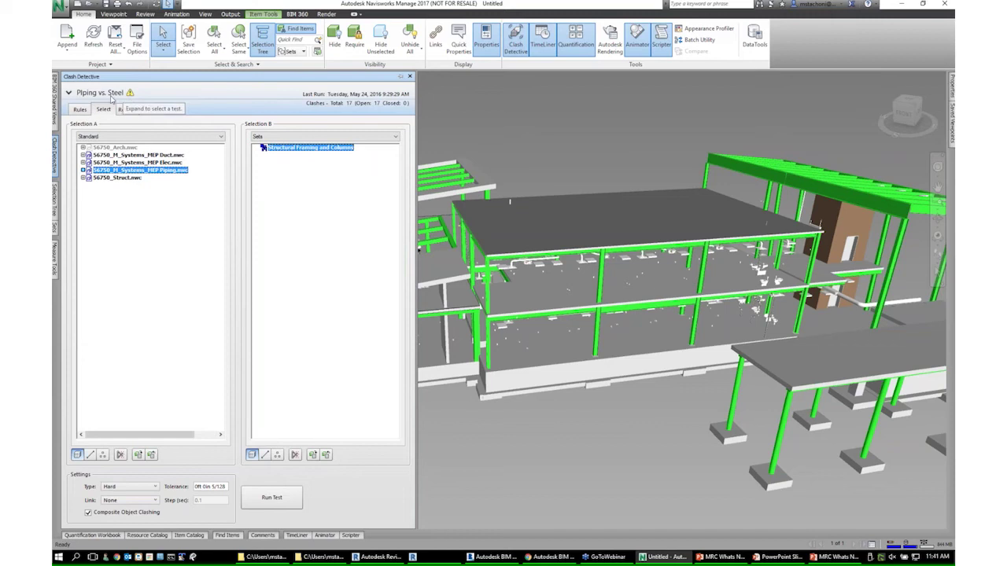
# Delete all existing clash tests and add a new one
pyautogui.click(71, 94)
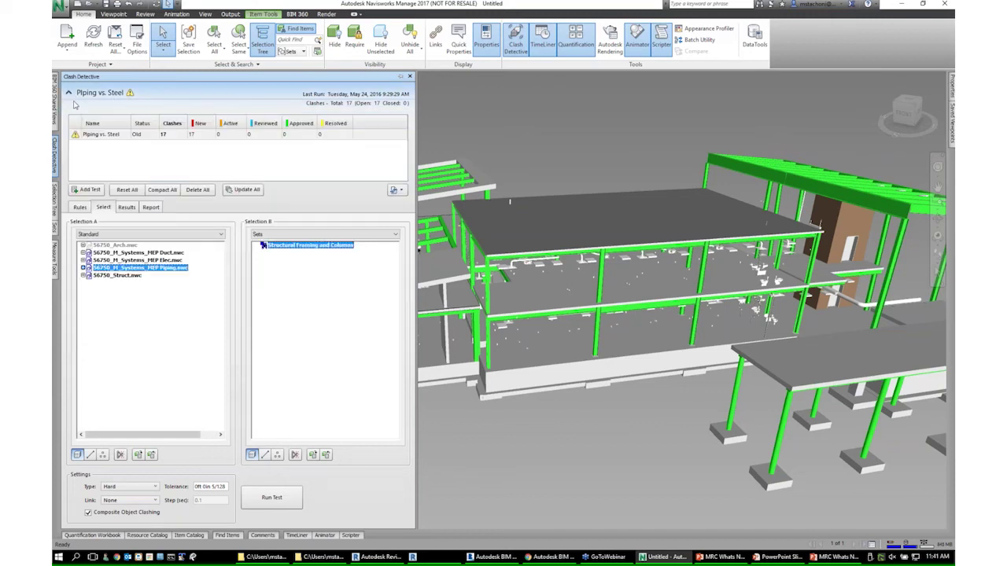
pyautogui.click(103, 136)
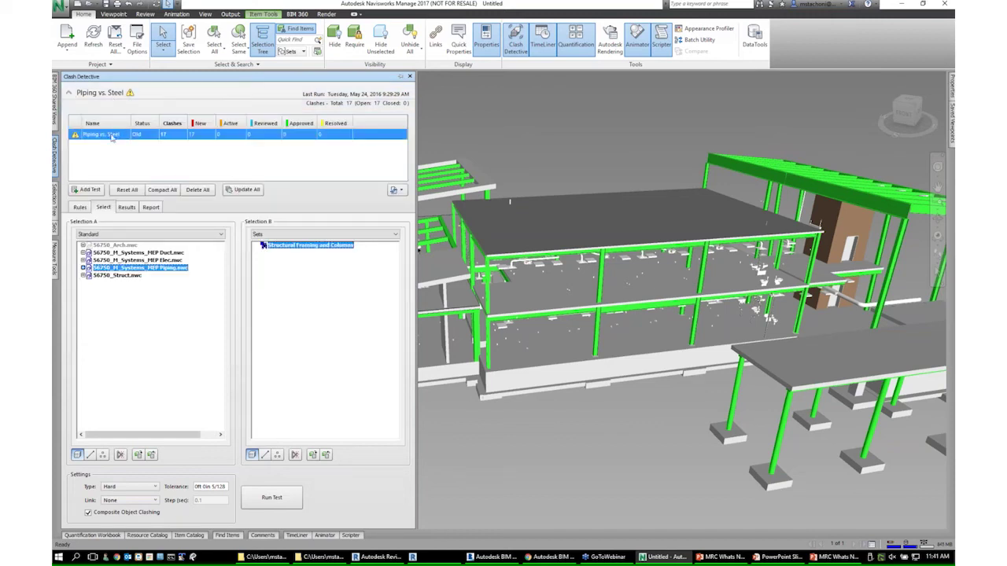
pyautogui.click(197, 190)
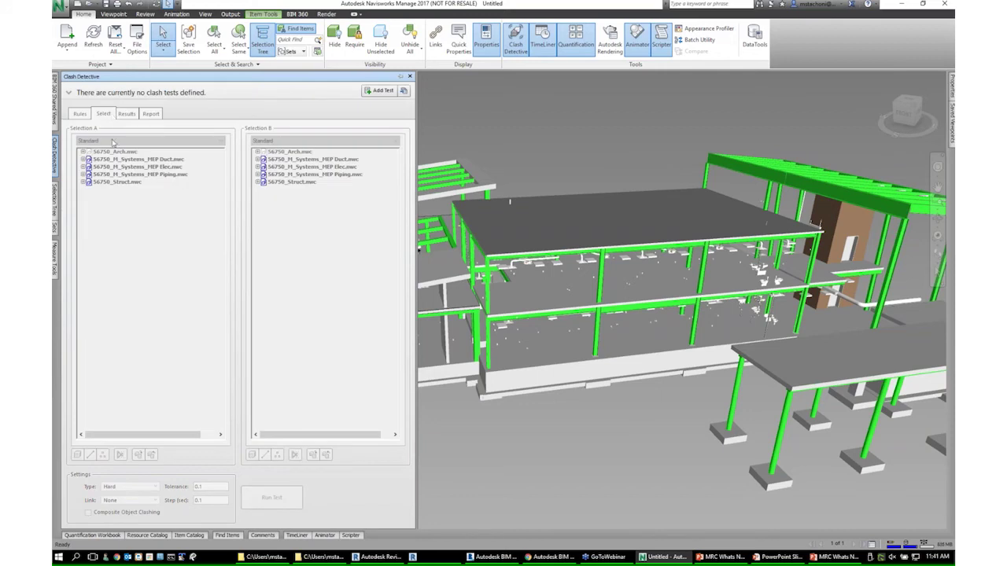
pyautogui.click(378, 91)
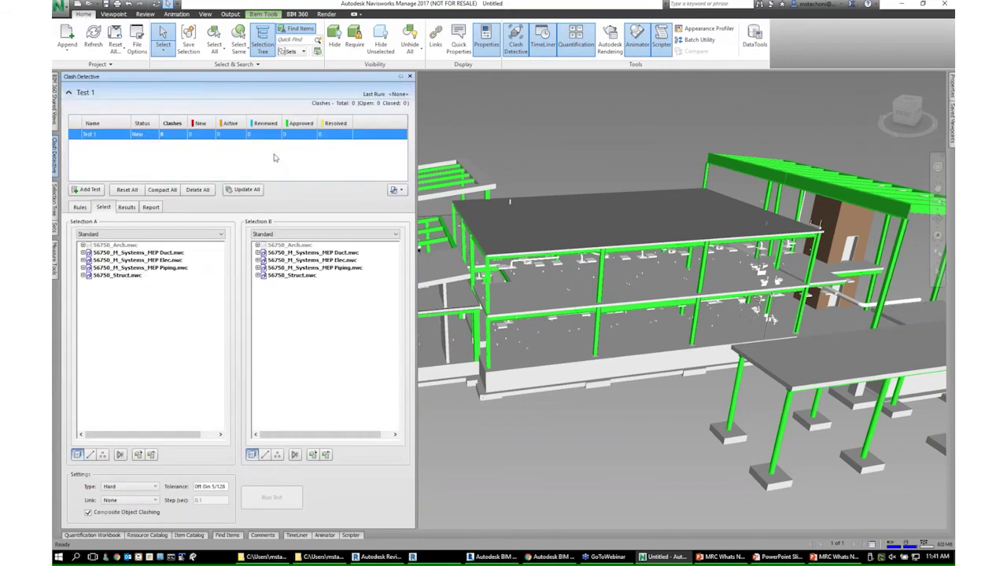
# Choose 56750_M_Systems_MEP Piping.nwc for Selection A and the Structural Framing and Columns set for Selection B
pyautogui.click(118, 268)
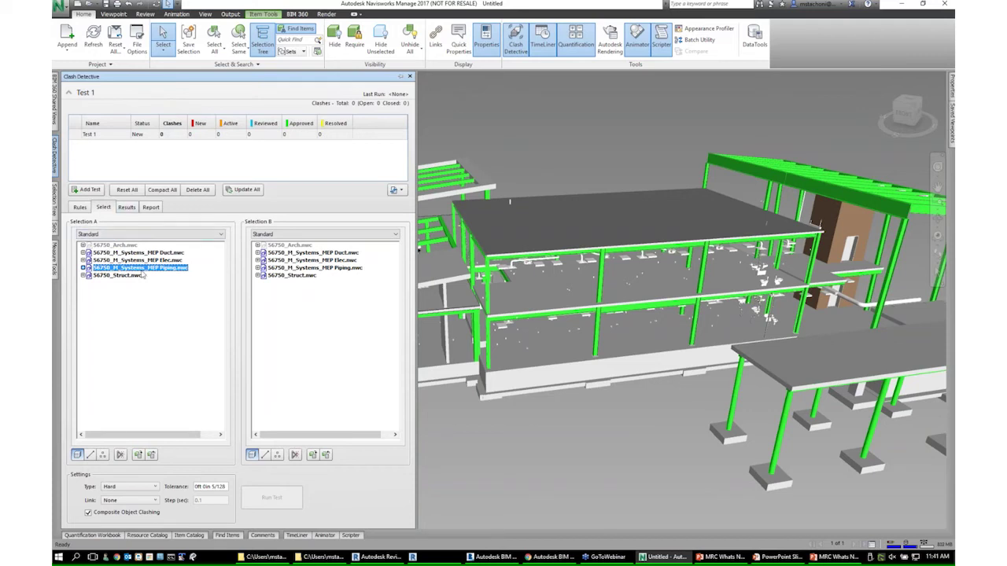
pyautogui.click(271, 234)
pyautogui.click(276, 262)
pyautogui.click(275, 245)
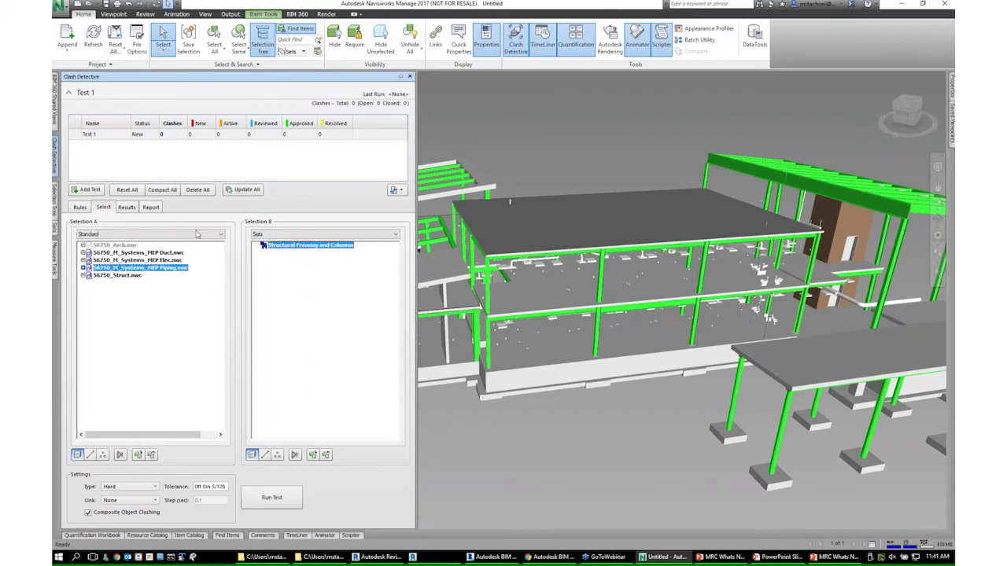
# Rename the new clash test to Piping vs. Structure
pyautogui.click(107, 135)
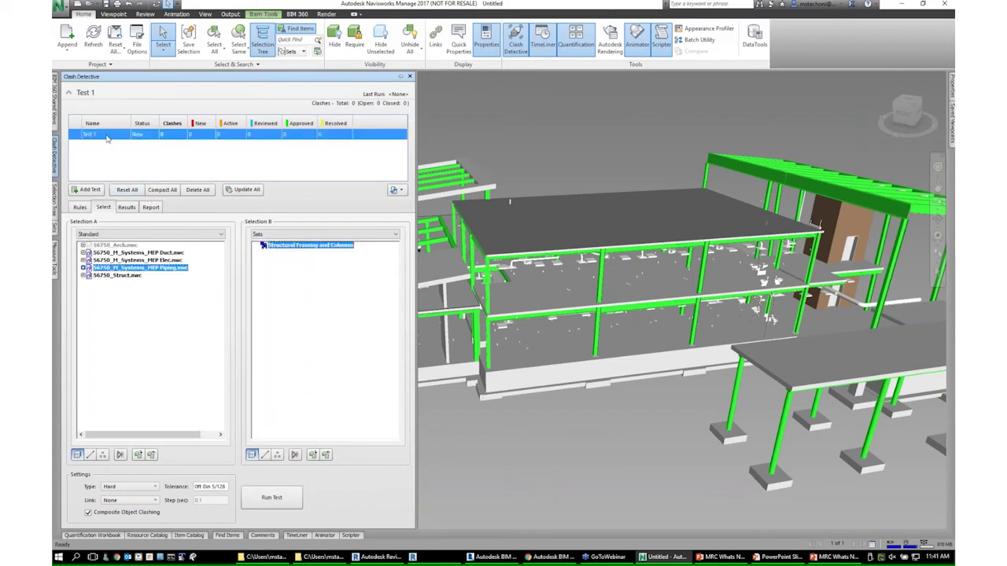
pyautogui.click(106, 134)
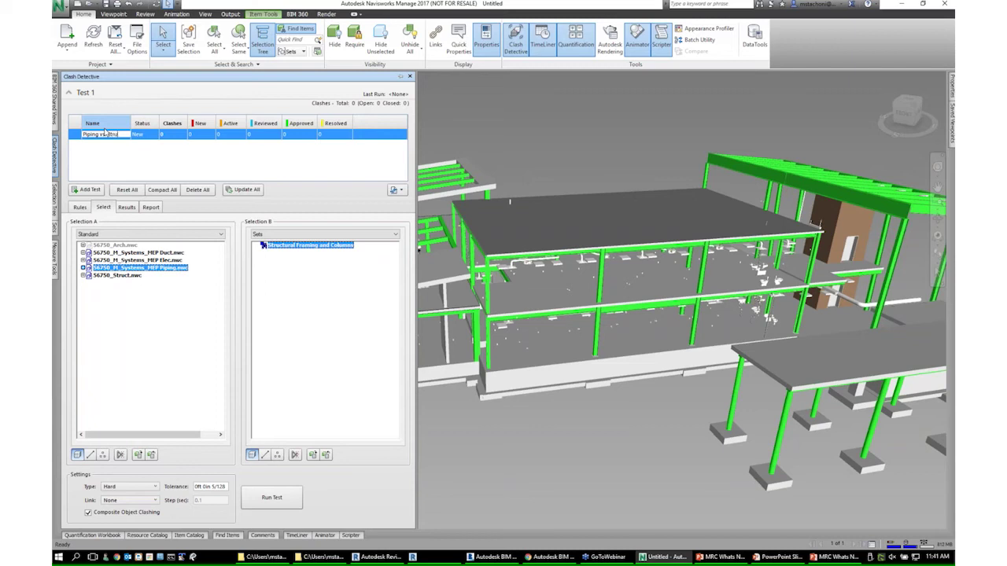
pyautogui.press('Return')
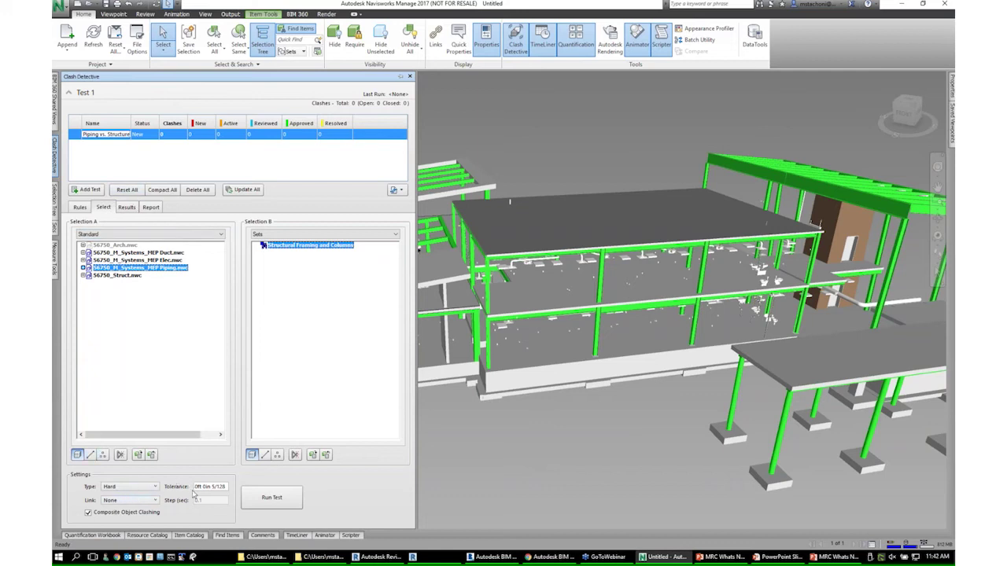
# Review the available clash types, keep Hard, and run the Piping vs. Structure test
pyautogui.click(124, 491)
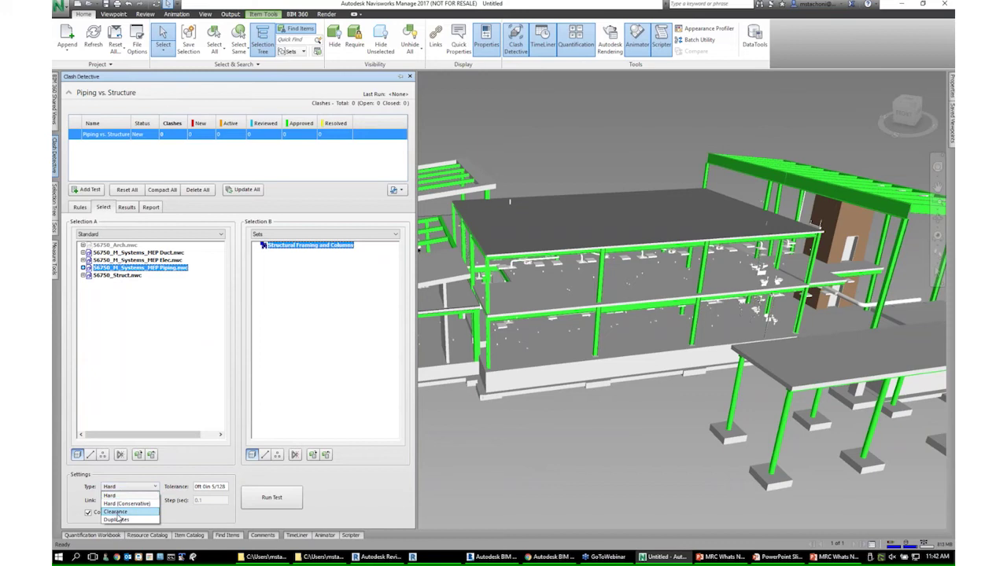
pyautogui.click(263, 496)
pyautogui.click(265, 497)
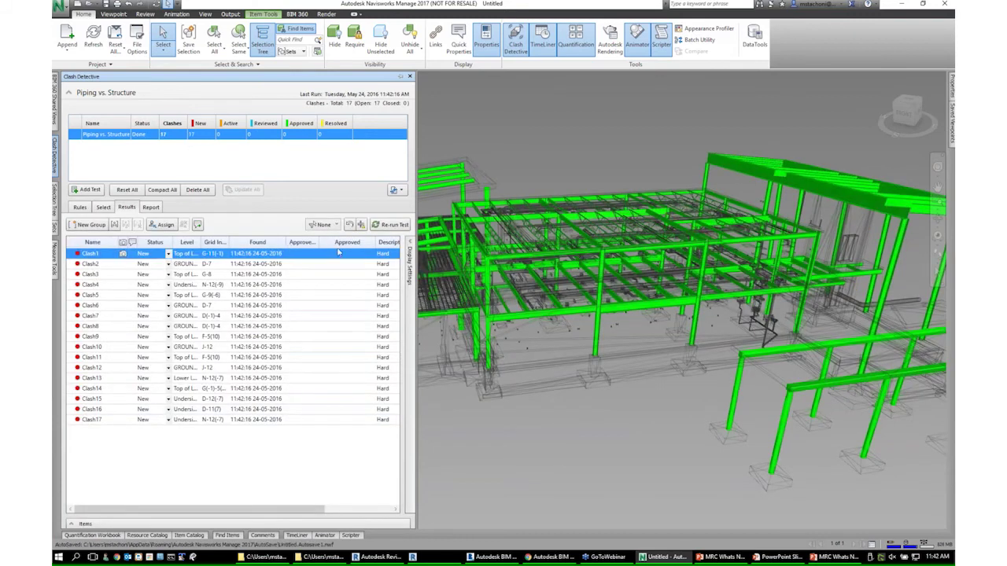
# Inspect Clash2 and Clash5 in the results and orbit around the Clash5 beam and pipe
pyautogui.click(92, 265)
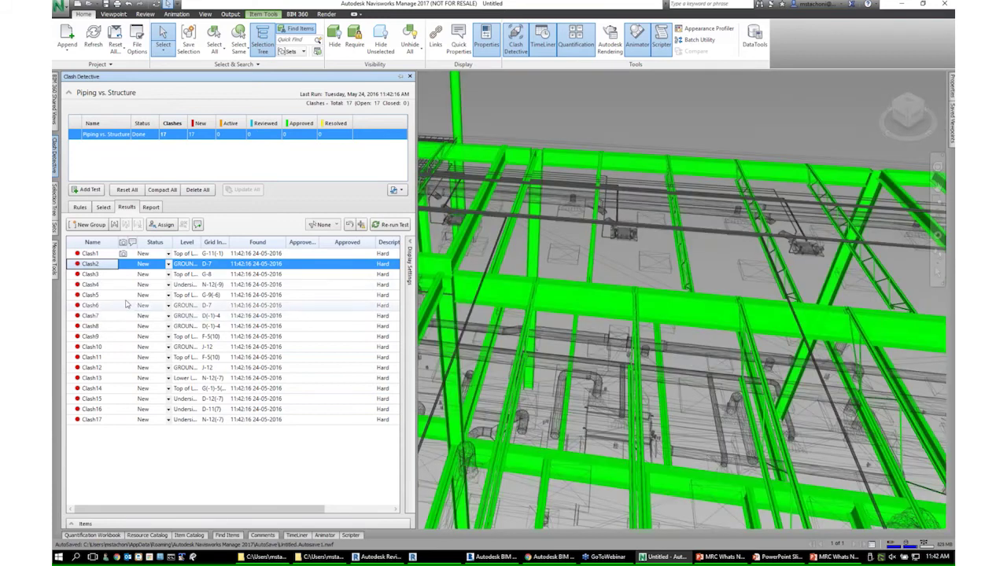
pyautogui.click(119, 296)
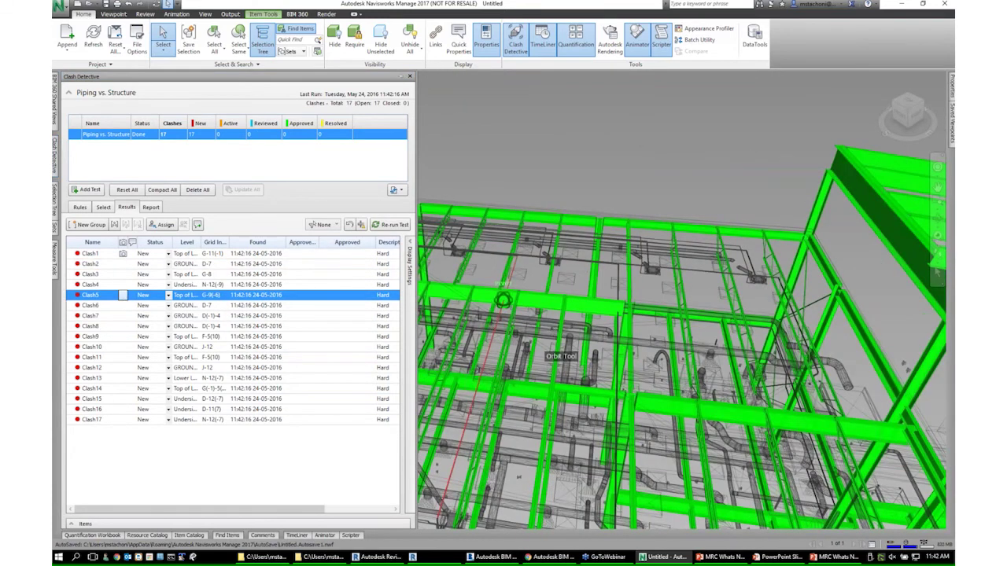
pyautogui.moveTo(549, 347); pyautogui.dragTo(576, 167)
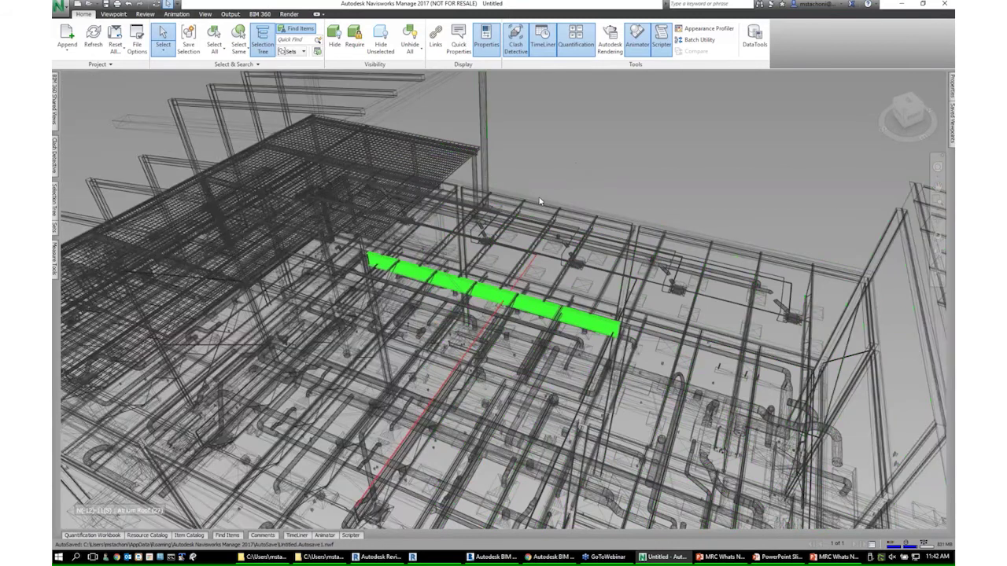
# Zoom in on the Clash5 beam and orbit to examine where the pipe passes through it
pyautogui.scroll(2, 526, 301)
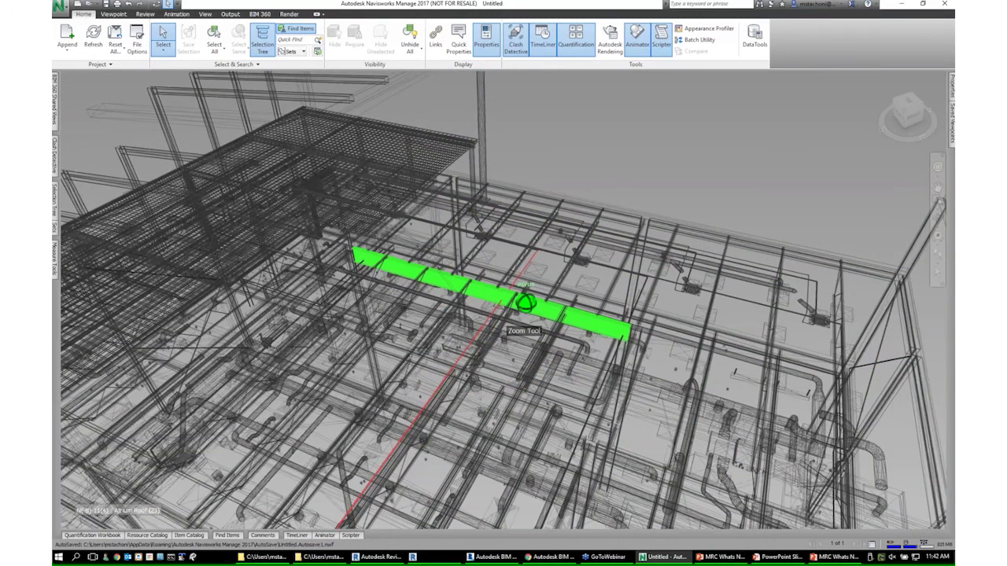
pyautogui.scroll(3, 525, 301)
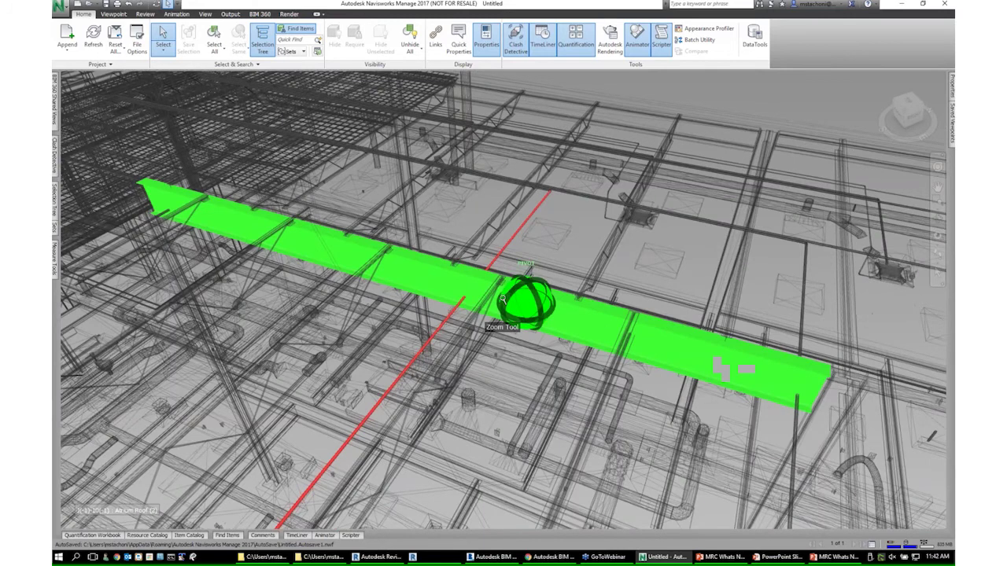
pyautogui.keyDown('shift'); pyautogui.moveTo(503, 299); pyautogui.dragTo(391, 375, button='middle'); pyautogui.keyUp('shift')
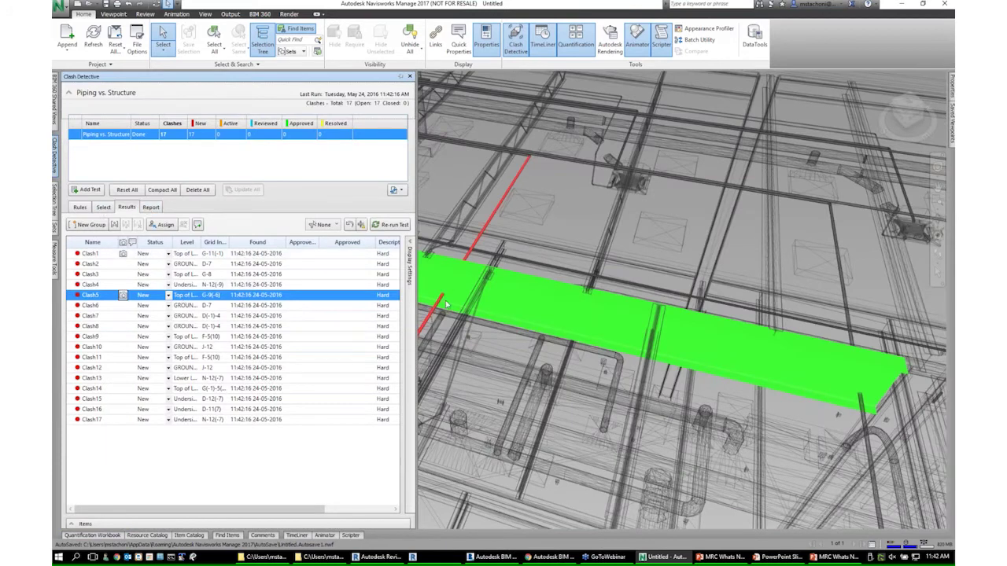
# Review the ignore rules and selections of the Piping vs. Structure test and return to its results
pyautogui.click(79, 207)
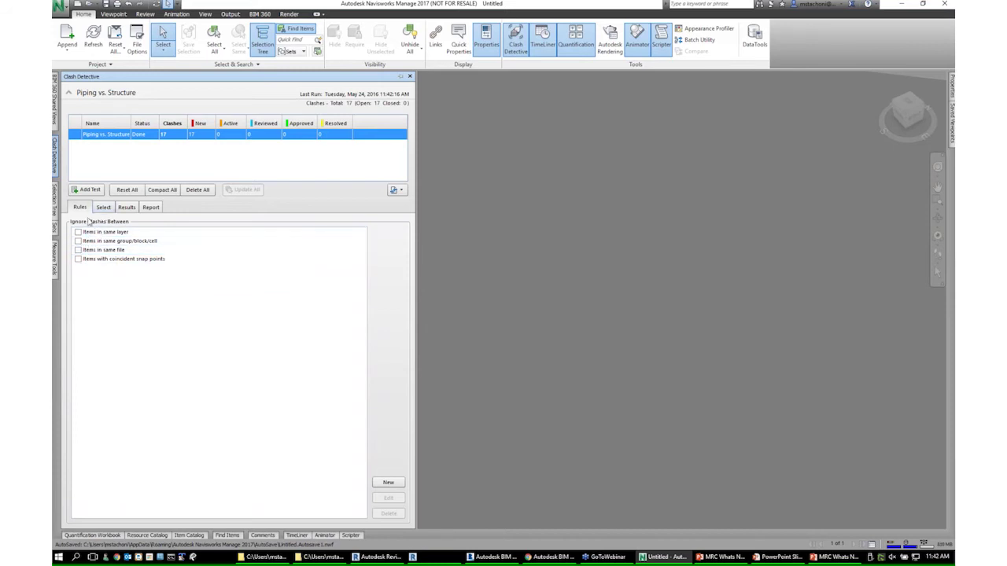
pyautogui.click(103, 207)
pyautogui.click(126, 208)
# Show Clash9, review its available status options, and examine its beam and pipe up close
pyautogui.click(162, 338)
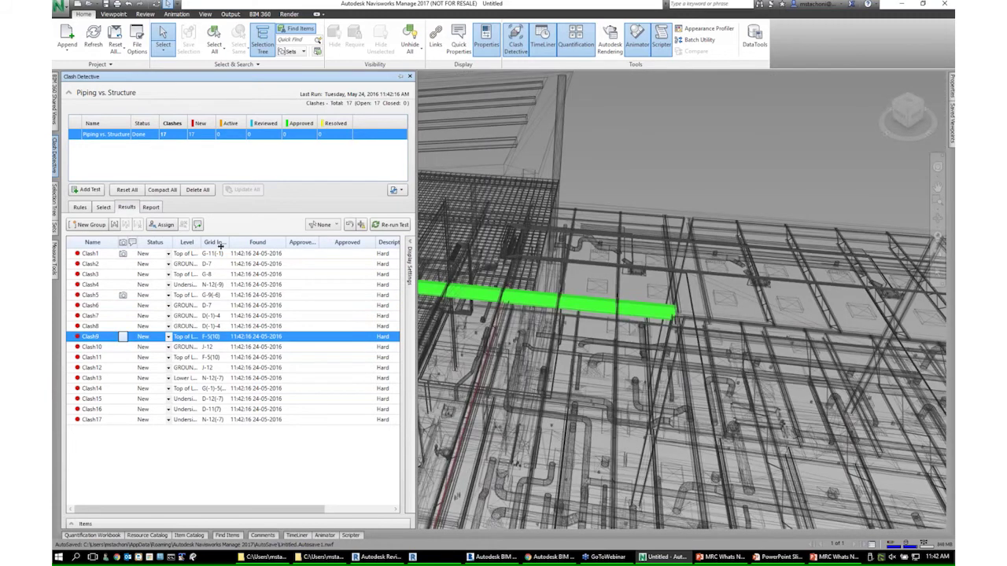
pyautogui.moveTo(221, 246); pyautogui.dragTo(225, 246)
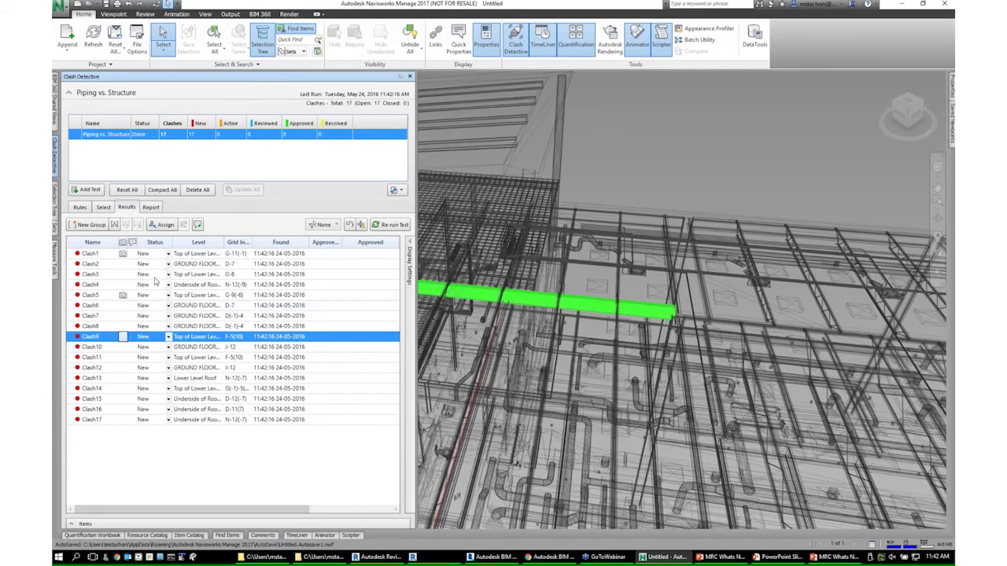
pyautogui.click(168, 337)
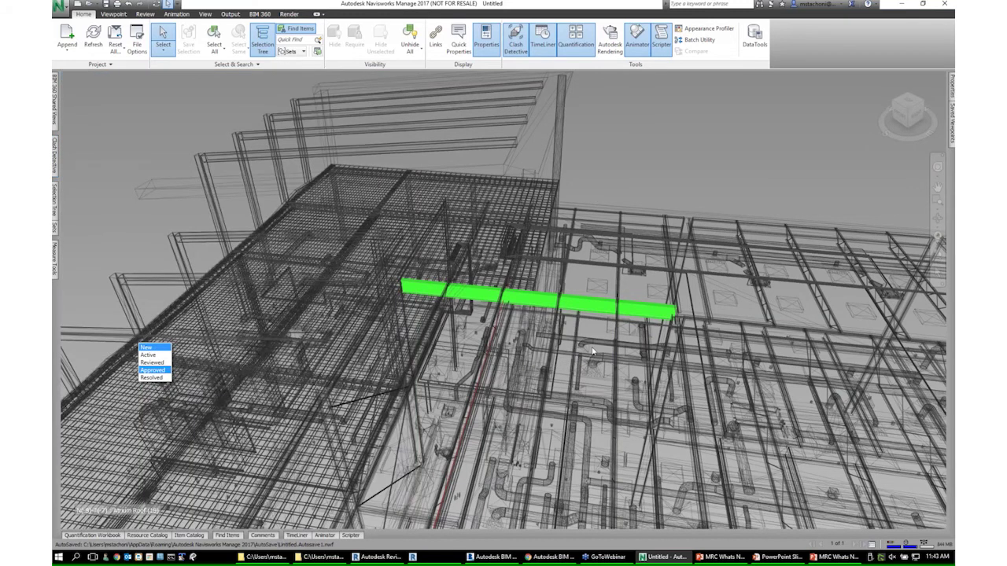
pyautogui.keyDown('shift'); pyautogui.moveTo(593, 351); pyautogui.dragTo(494, 344, button='middle'); pyautogui.keyUp('shift')
pyautogui.scroll(1, 494, 344)
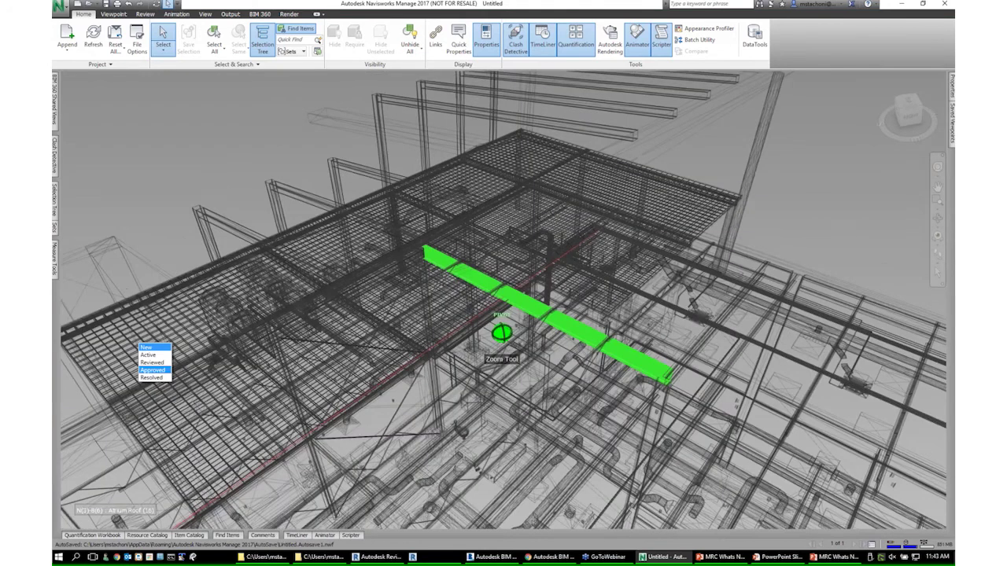
pyautogui.scroll(2, 501, 333)
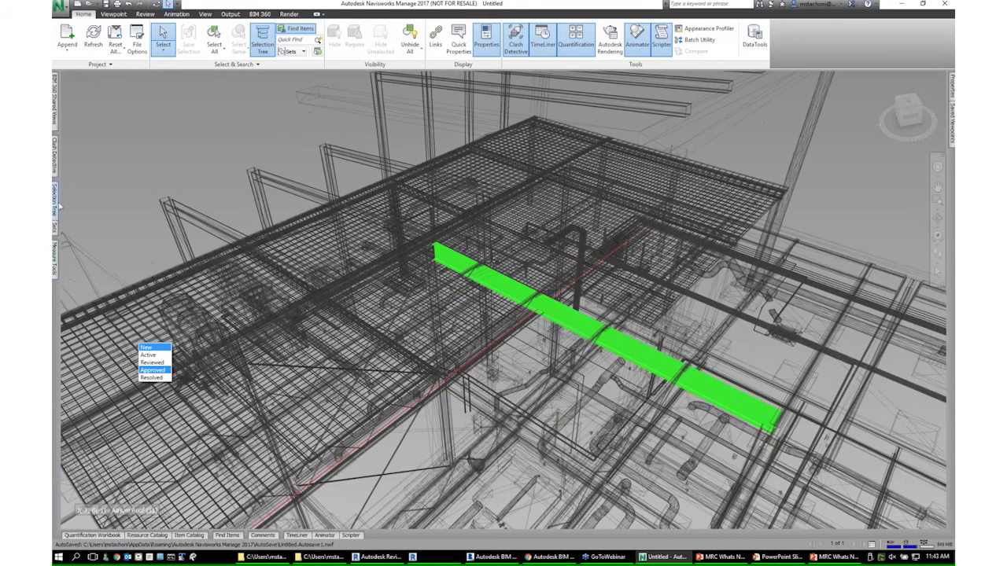
pyautogui.moveTo(55, 153)
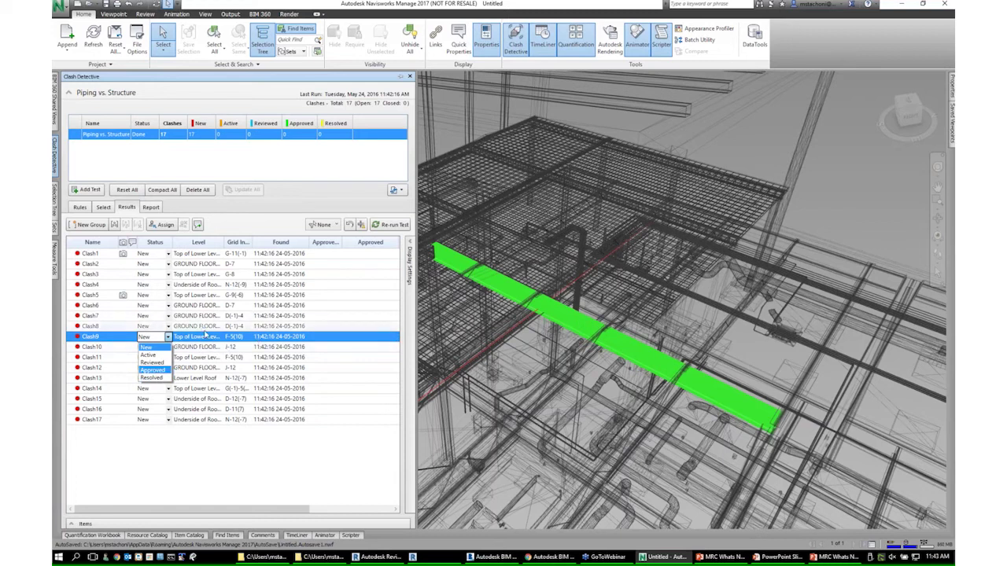
# Sort the clash results by grid intersection in descending order and widen that column to show its full heading
pyautogui.click(227, 244)
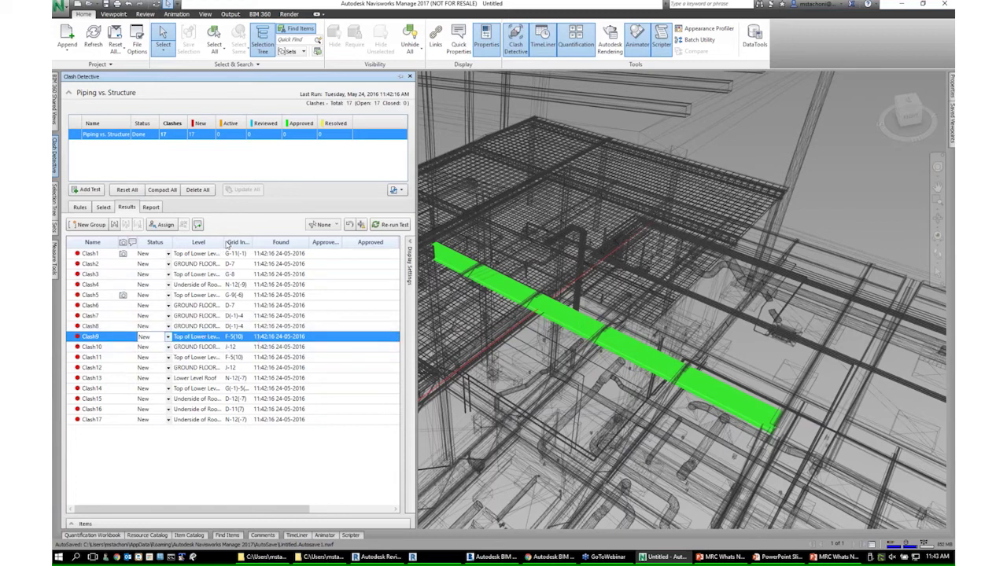
pyautogui.click(226, 244)
pyautogui.moveTo(274, 244); pyautogui.dragTo(275, 244)
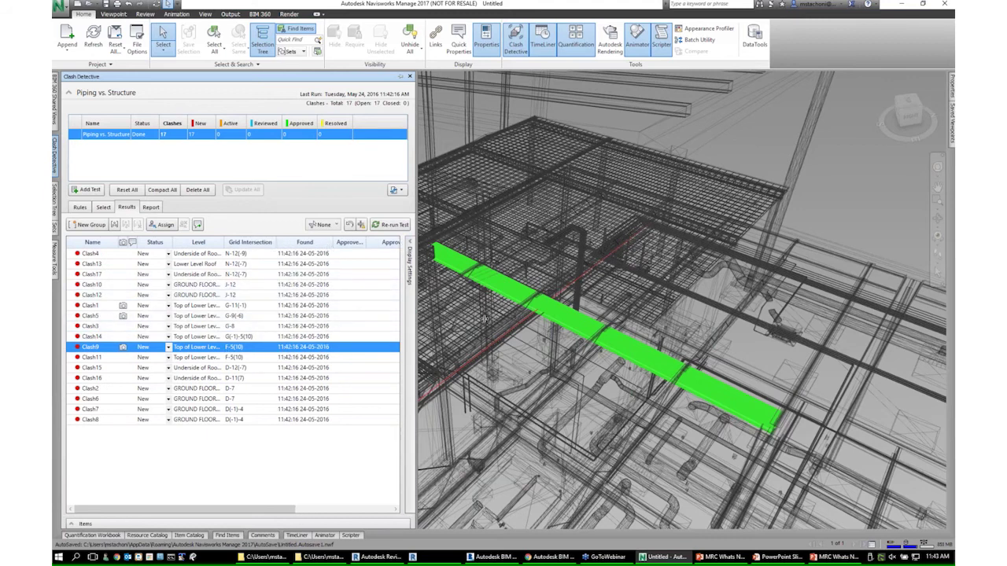
# Widen the Clash Detective window and the Approved By column, and select the assignment field of Clash9
pyautogui.moveTo(415, 317); pyautogui.dragTo(494, 316)
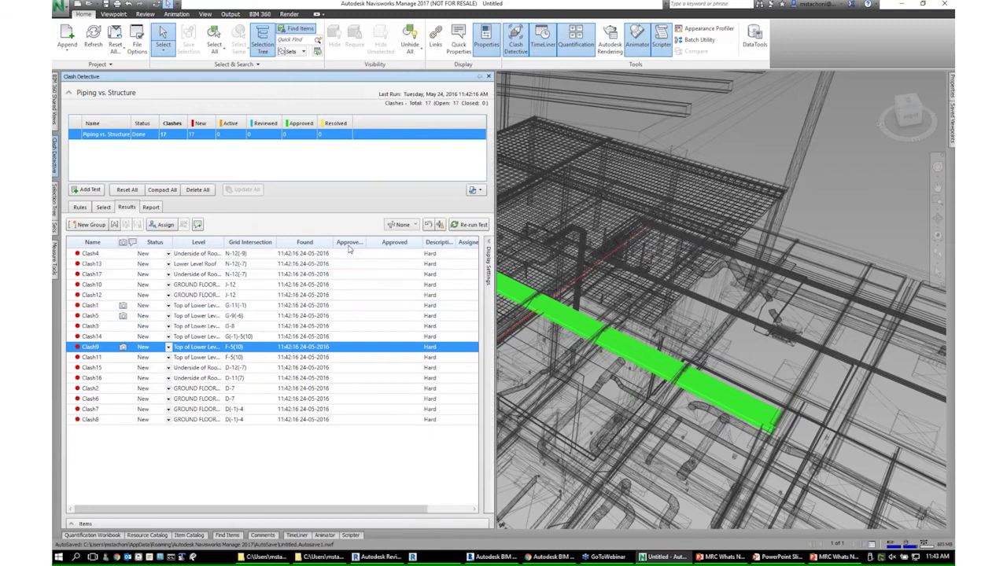
pyautogui.moveTo(369, 241); pyautogui.dragTo(394, 242)
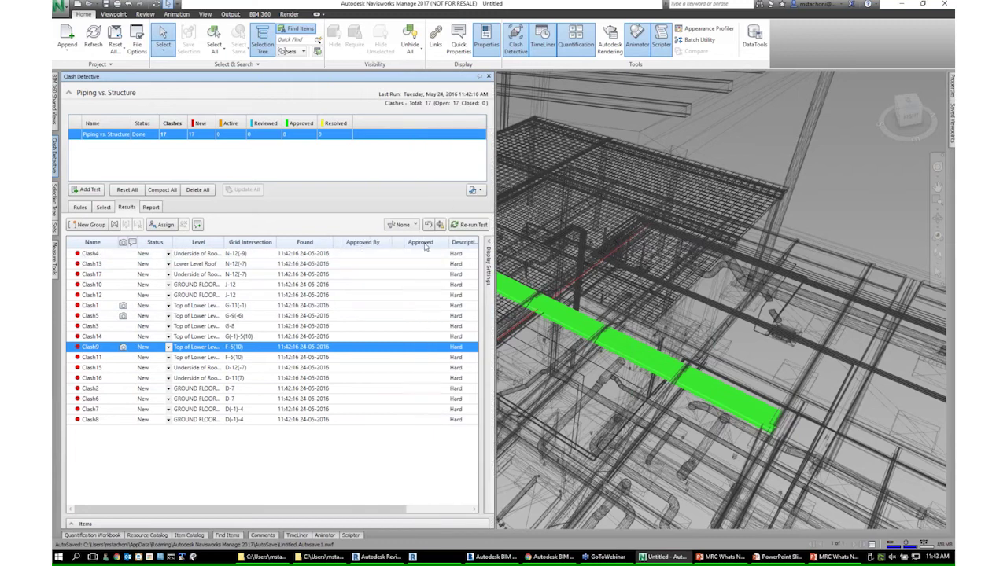
pyautogui.moveTo(386, 515); pyautogui.dragTo(450, 515)
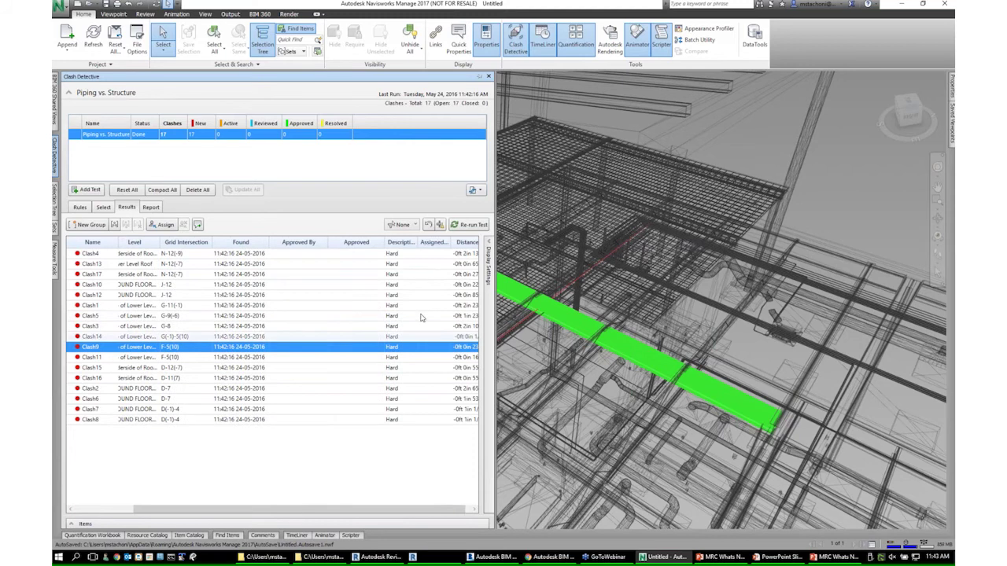
pyautogui.click(432, 349)
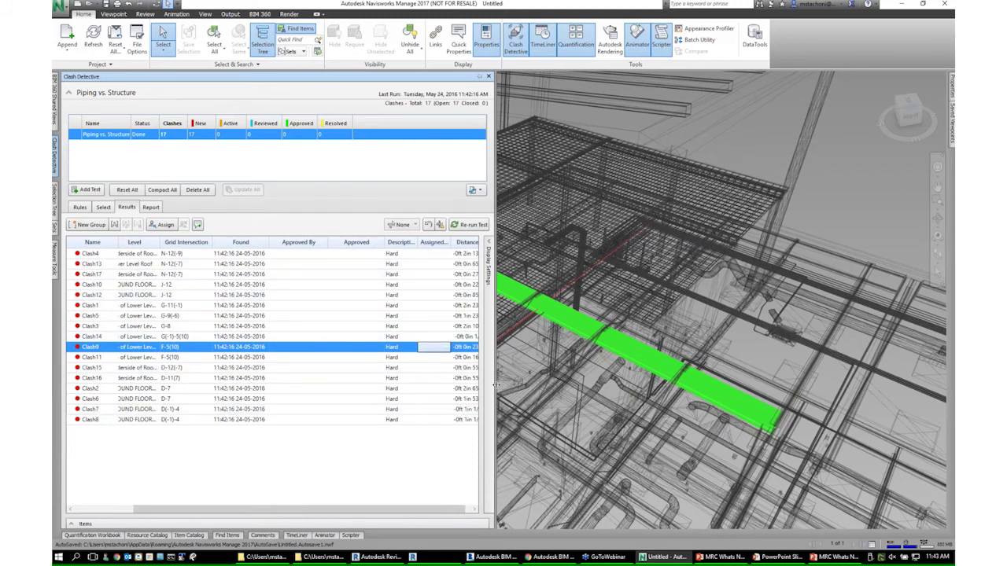
# Enlarge the clash window further, widen the Distance column, and show Clash14 and Clash11 in the model
pyautogui.moveTo(495, 298); pyautogui.dragTo(552, 299)
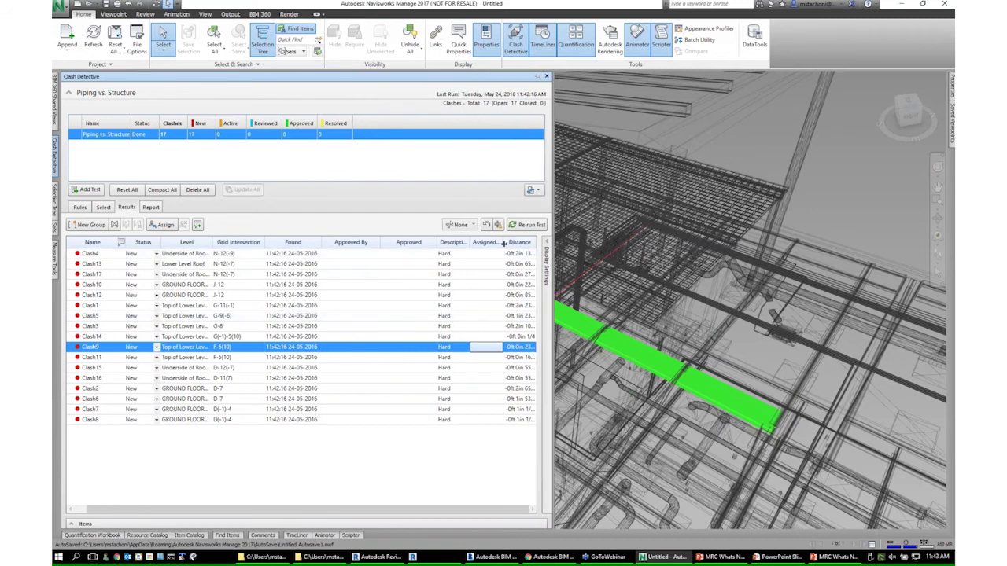
pyautogui.moveTo(531, 246); pyautogui.dragTo(593, 246)
pyautogui.moveTo(430, 516); pyautogui.dragTo(438, 517)
pyautogui.click(511, 337)
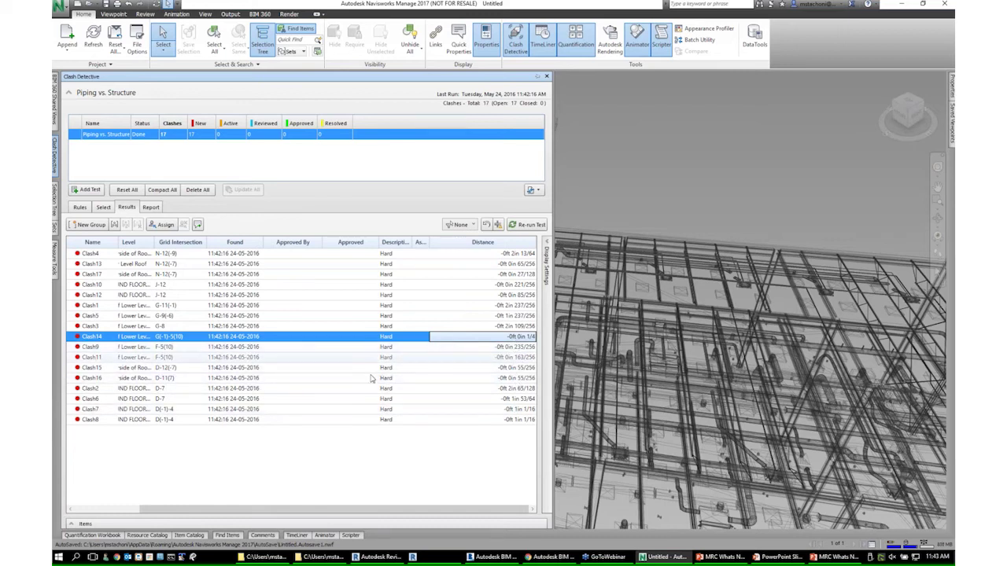
pyautogui.click(135, 358)
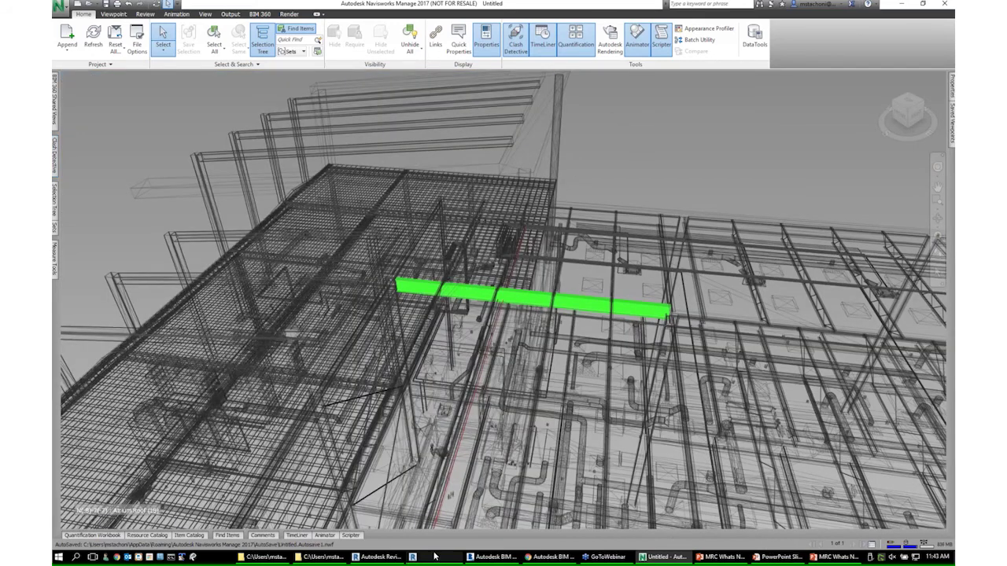
# Switch to Revit and dismiss the Gluing Complete message
pyautogui.click(431, 557)
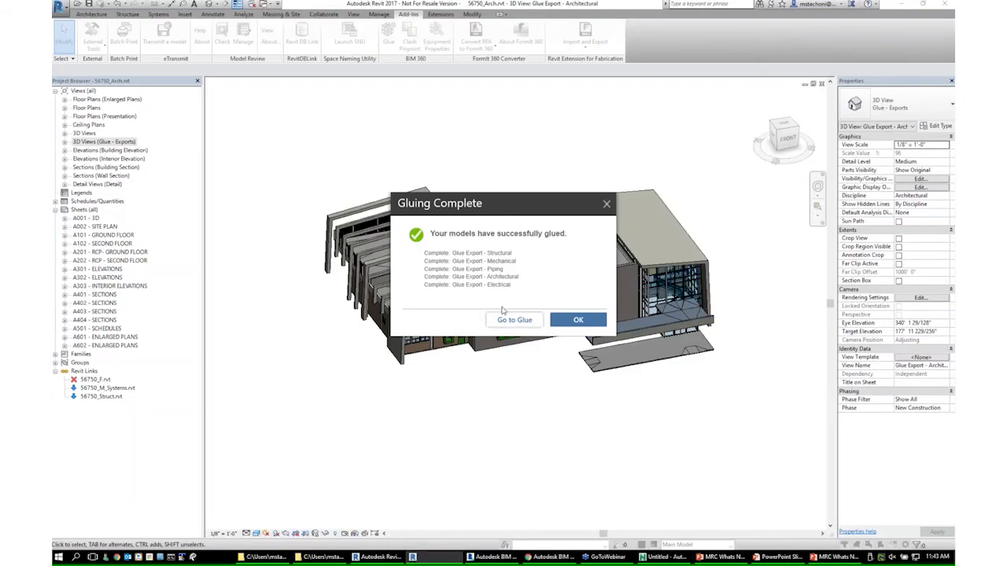
pyautogui.moveTo(521, 204); pyautogui.dragTo(503, 211)
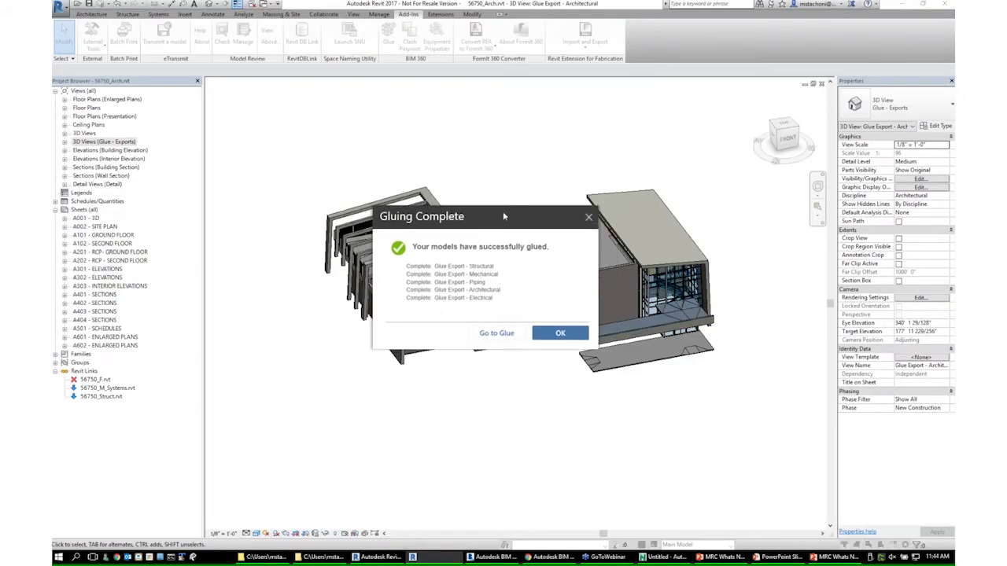
pyautogui.click(546, 326)
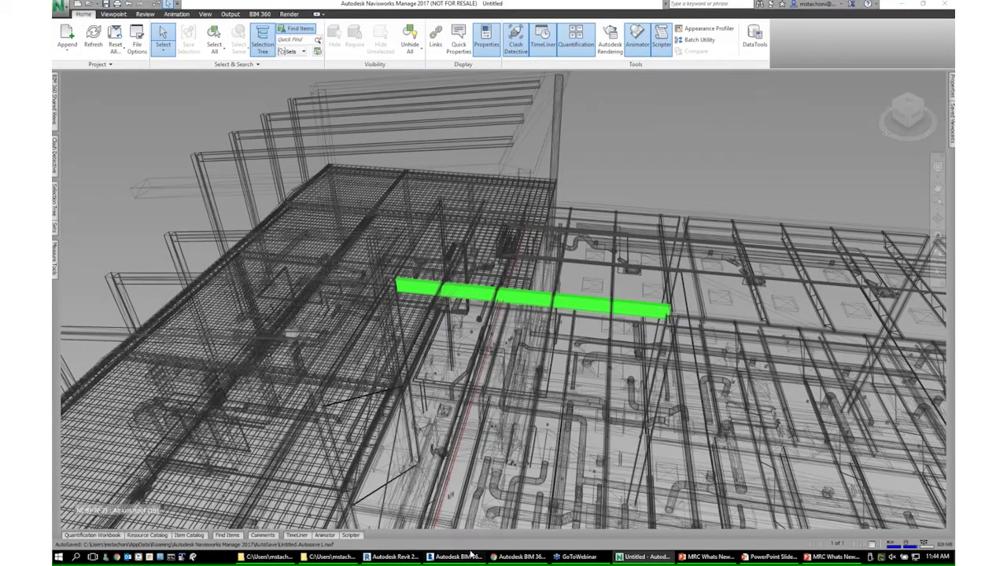
# Switch to BIM 360 Glue and start a new merged model with all five Glue Export models selected
pyautogui.click(456, 557)
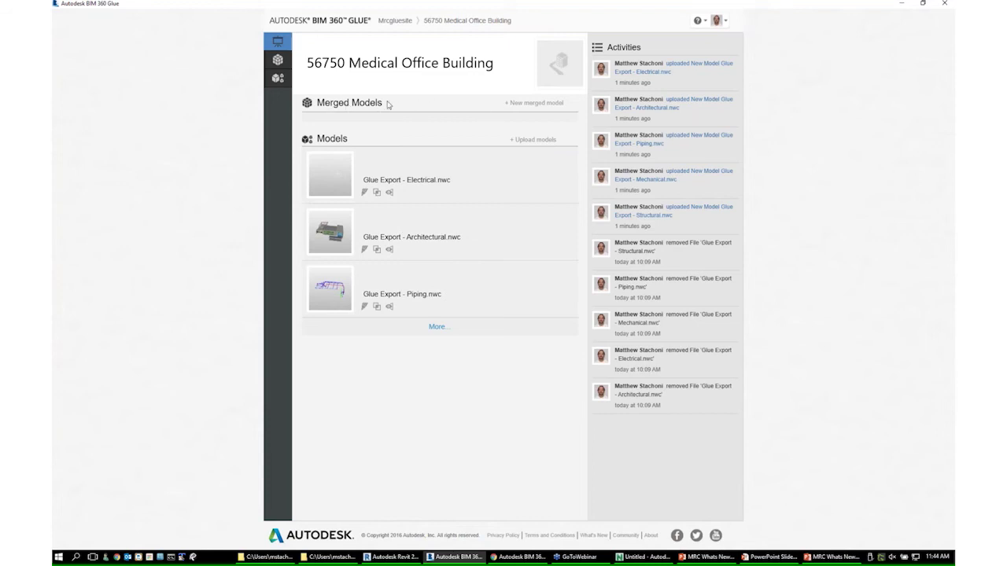
pyautogui.click(519, 103)
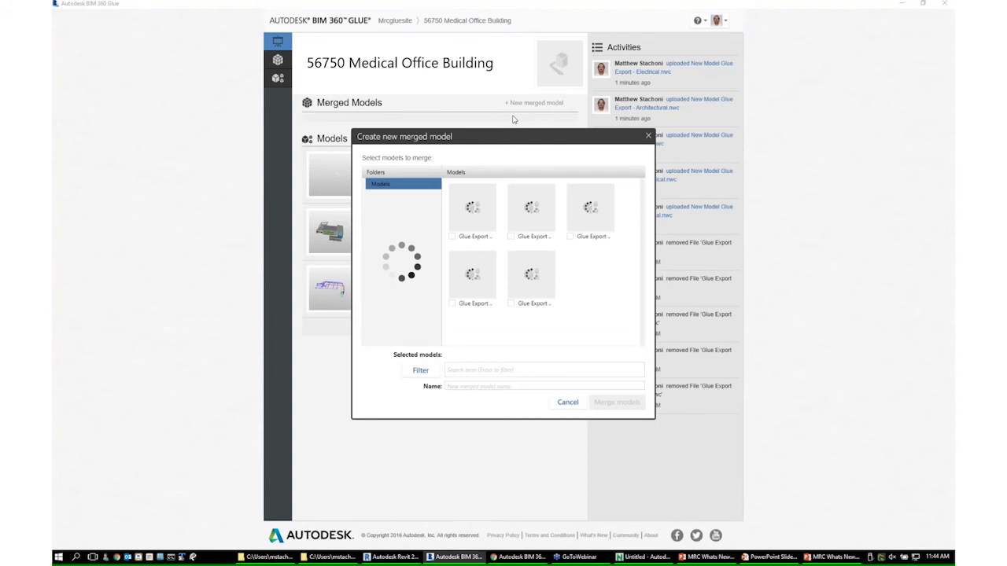
pyautogui.click(452, 236)
pyautogui.click(511, 236)
pyautogui.click(570, 236)
pyautogui.click(511, 303)
pyautogui.click(453, 304)
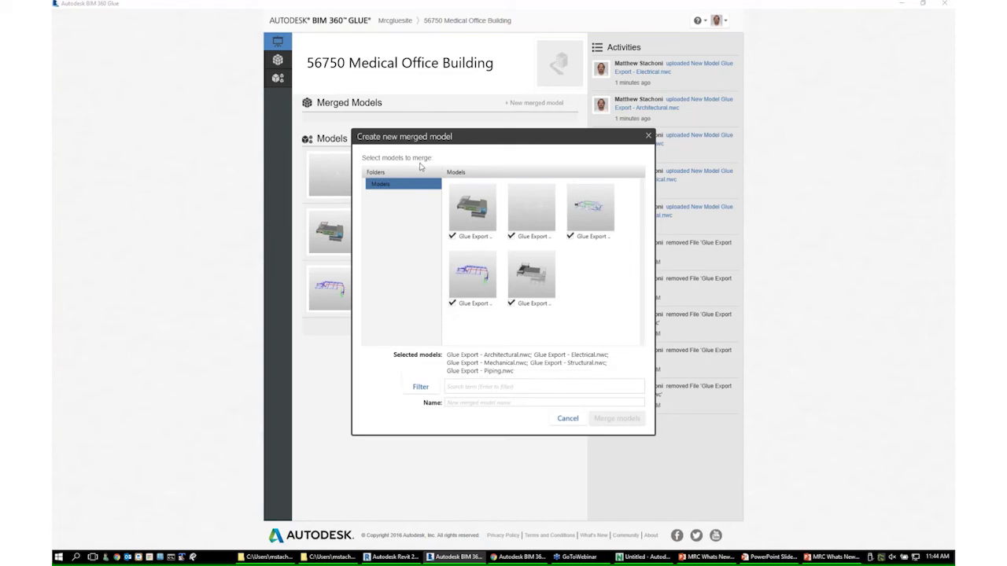
# Name the merged model Medical Office Building and merge the selected models
pyautogui.click(447, 403)
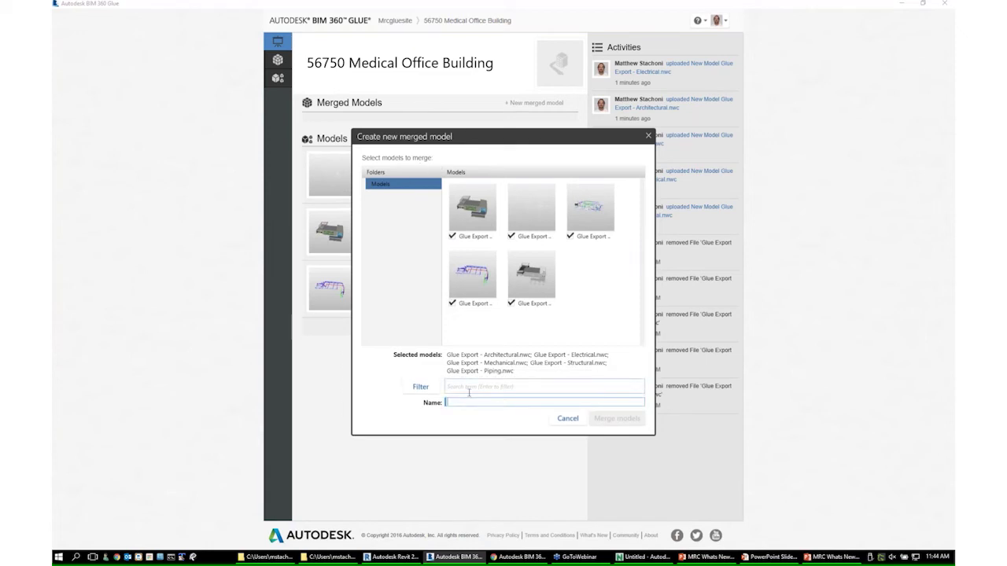
pyautogui.write('Medical Office Building')
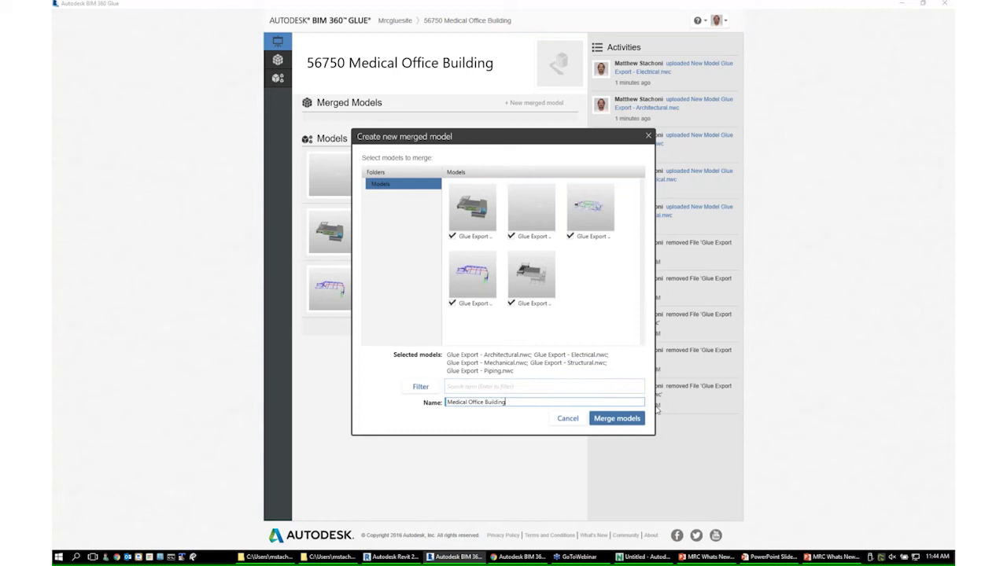
pyautogui.click(617, 419)
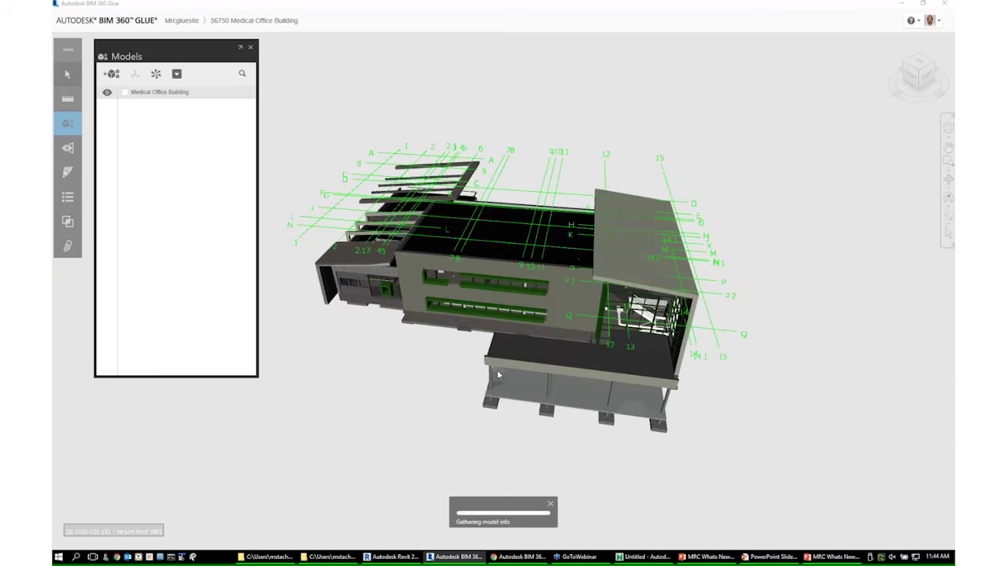
# Examine the merged Medical Office Building model from several sides, including its roofs and facade
pyautogui.moveTo(501, 341)
pyautogui.mouseDown()
pyautogui.moveTo(419, 327)
pyautogui.moveTo(562, 303)
pyautogui.moveTo(451, 322)
pyautogui.moveTo(431, 311)
pyautogui.moveTo(490, 294)
pyautogui.moveTo(535, 317)
pyautogui.moveTo(488, 297)
pyautogui.mouseUp()
pyautogui.moveTo(488, 297); pyautogui.dragTo(606, 348, button='middle')
pyautogui.moveTo(606, 349)
pyautogui.mouseDown()
pyautogui.moveTo(474, 386)
pyautogui.moveTo(552, 380)
pyautogui.moveTo(561, 390)
pyautogui.moveTo(416, 386)
pyautogui.moveTo(499, 378)
pyautogui.moveTo(589, 349)
pyautogui.moveTo(586, 339)
pyautogui.moveTo(472, 409)
pyautogui.moveTo(596, 359)
pyautogui.moveTo(582, 372)
pyautogui.mouseUp()
pyautogui.click(421, 390)
pyautogui.moveTo(418, 393); pyautogui.dragTo(640, 390)
pyautogui.scroll(3, 562, 384)
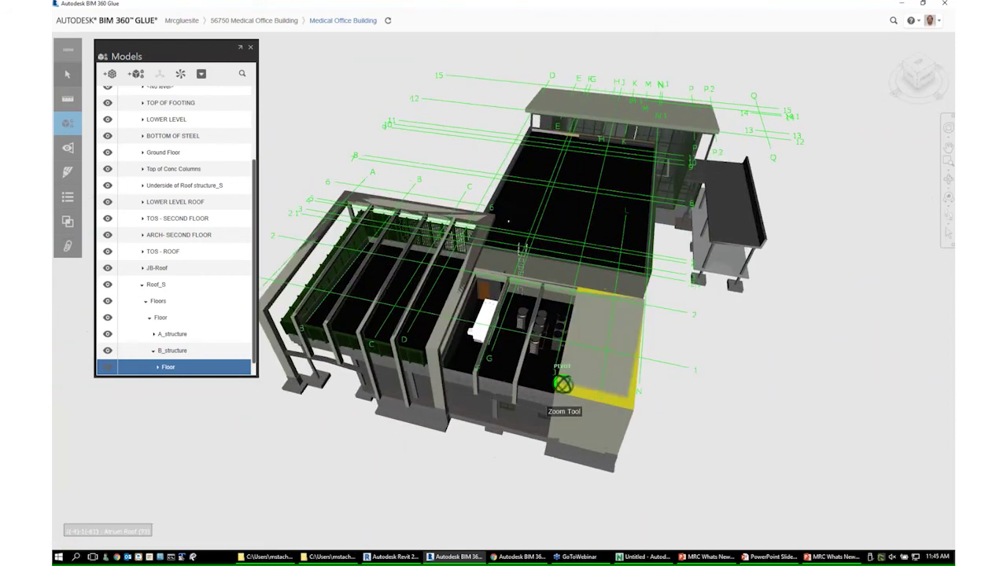
pyautogui.moveTo(550, 389); pyautogui.dragTo(537, 283)
pyautogui.click(525, 155)
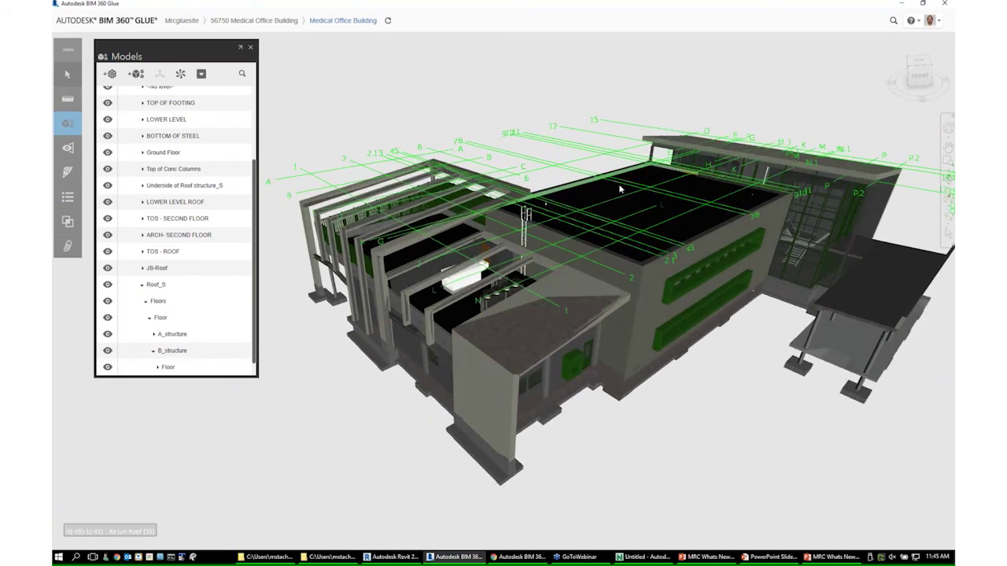
pyautogui.moveTo(693, 353); pyautogui.dragTo(651, 346)
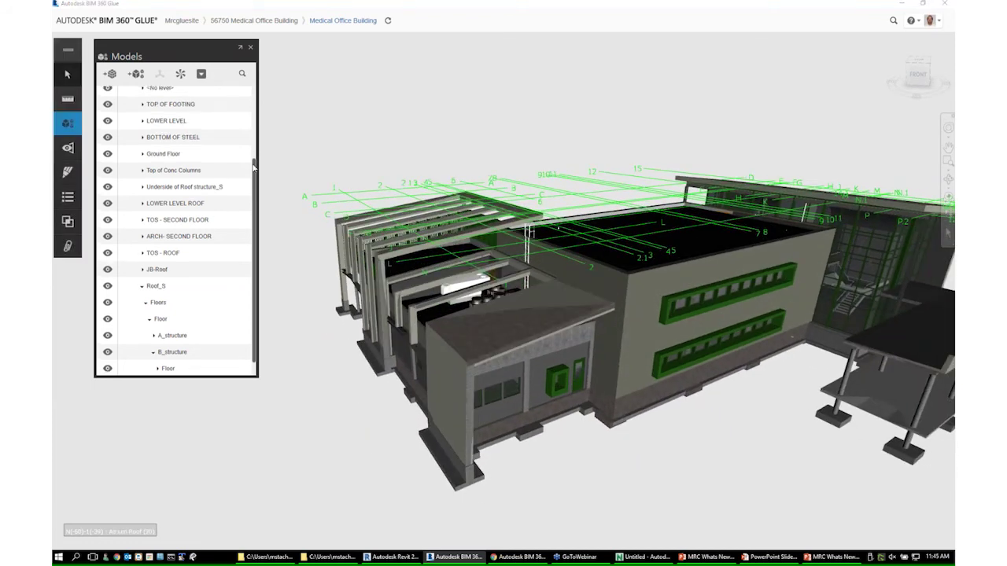
# Collapse the structural model's tree, select Glue Export - Architectural.nwc and hide it to expose the structure and services
pyautogui.scroll(2, 253, 172)
pyautogui.click(136, 157)
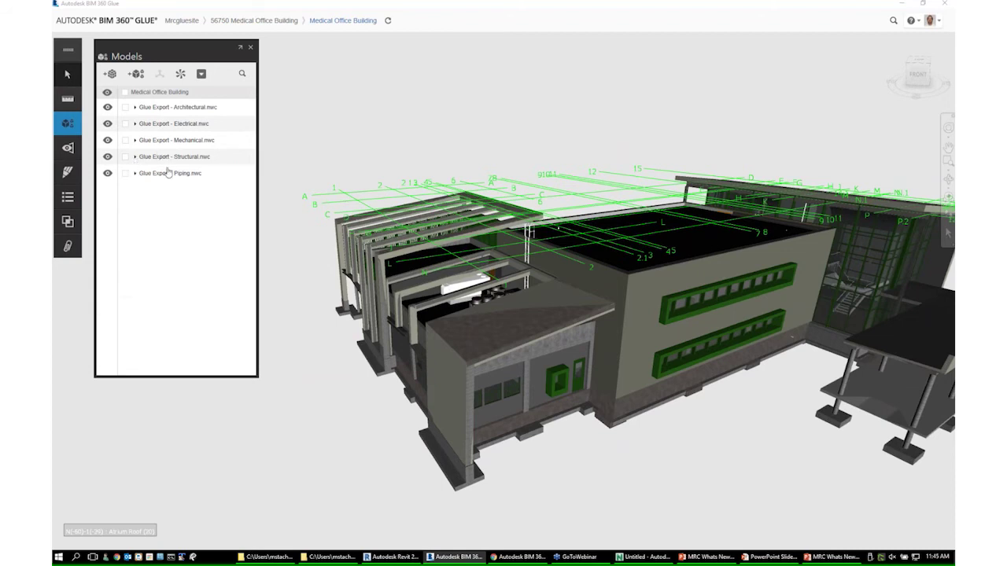
pyautogui.click(126, 157)
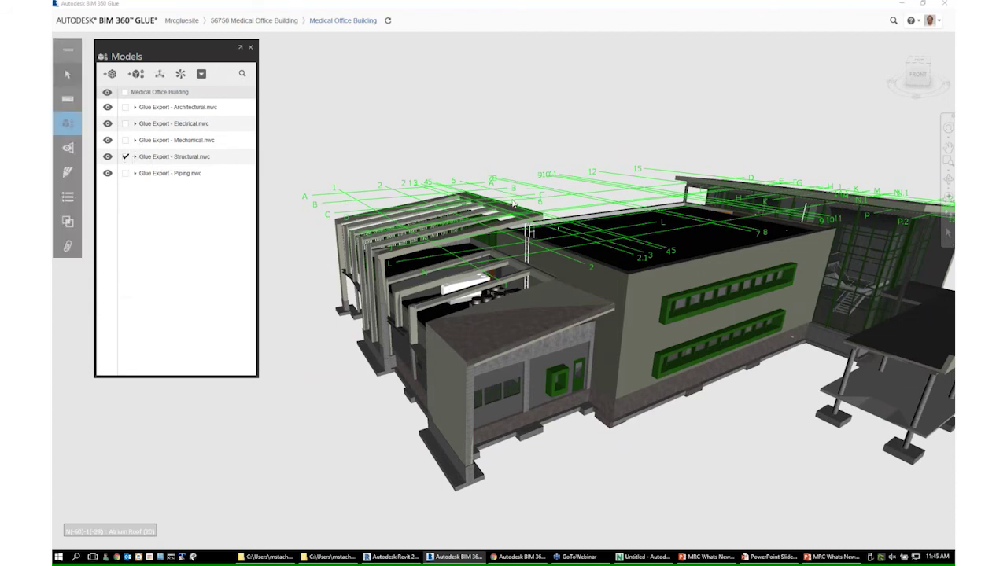
pyautogui.click(126, 157)
pyautogui.click(126, 107)
pyautogui.click(150, 109)
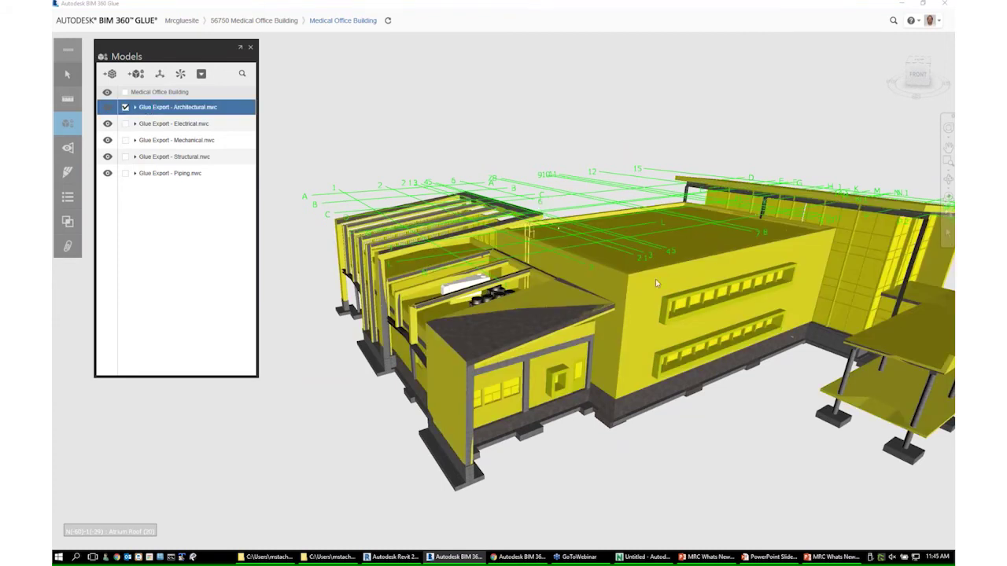
pyautogui.click(108, 109)
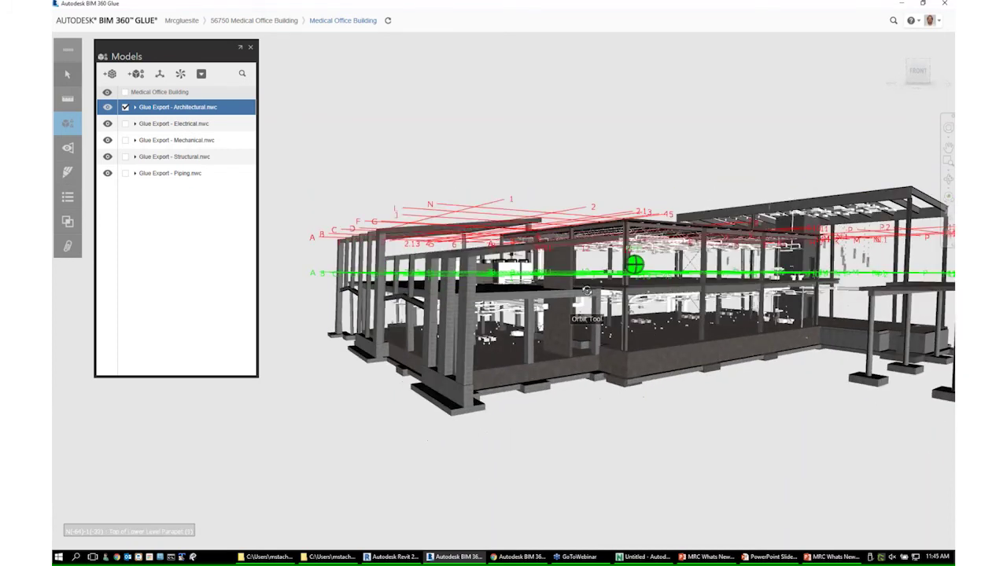
# Hide the Glue Export - Electrical.nwc and Glue Export - Mechanical.nwc models as well, inspect the remaining structure and close the model list
pyautogui.click(125, 123)
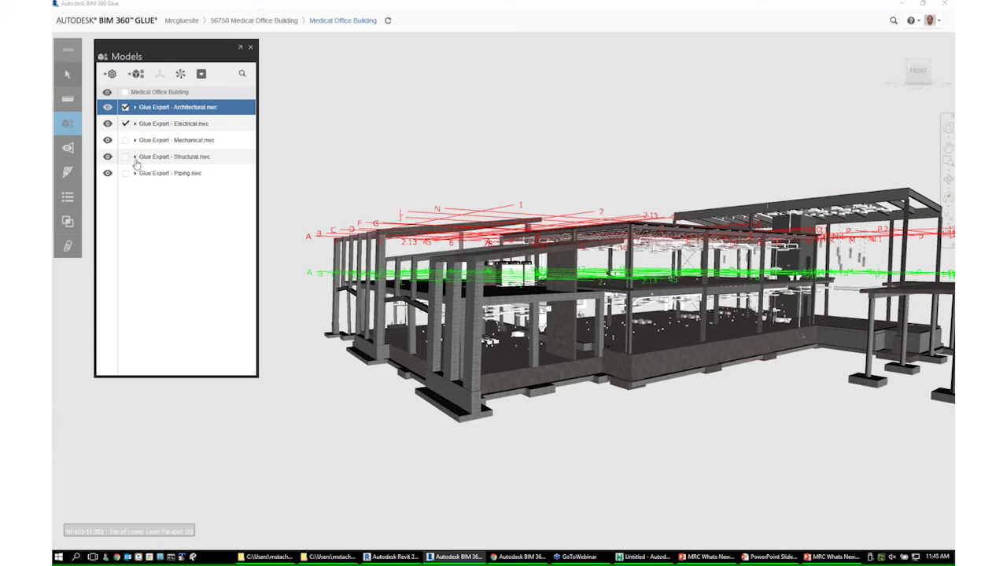
pyautogui.click(125, 140)
pyautogui.moveTo(633, 264); pyautogui.dragTo(535, 275)
pyautogui.scroll(3, 535, 275)
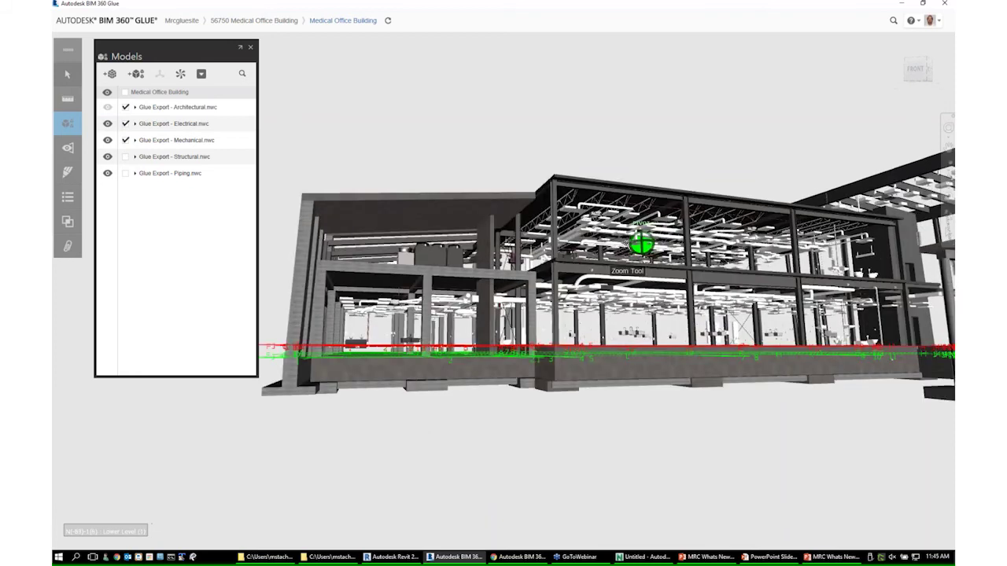
pyautogui.scroll(2, 641, 246)
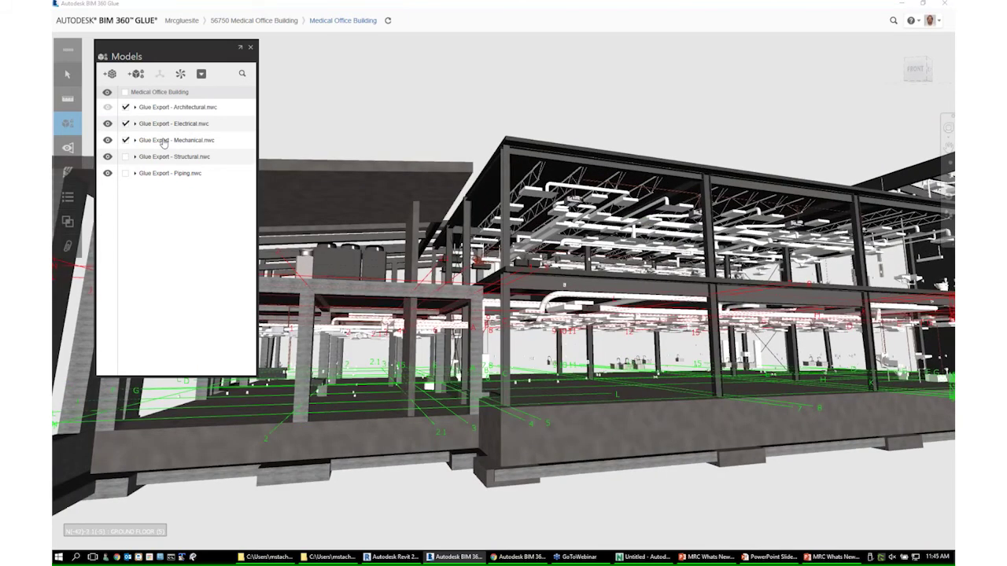
pyautogui.click(158, 140)
pyautogui.moveTo(563, 202)
pyautogui.mouseDown()
pyautogui.moveTo(560, 226)
pyautogui.moveTo(582, 186)
pyautogui.moveTo(633, 345)
pyautogui.moveTo(736, 331)
pyautogui.moveTo(604, 234)
pyautogui.moveTo(595, 283)
pyautogui.mouseUp()
pyautogui.scroll(3, 641, 296)
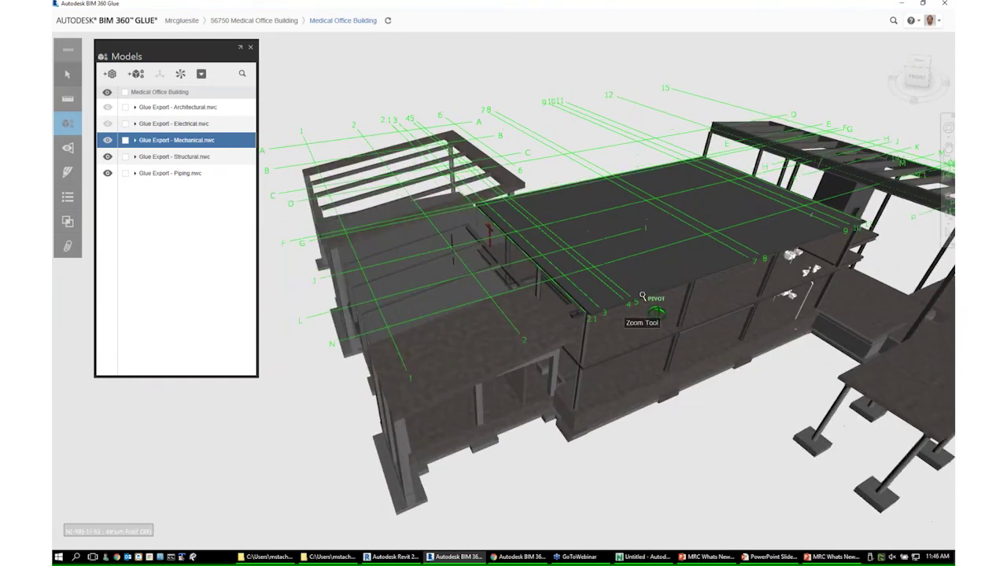
pyautogui.scroll(-3, 642, 295)
pyautogui.moveTo(685, 307); pyautogui.dragTo(692, 338)
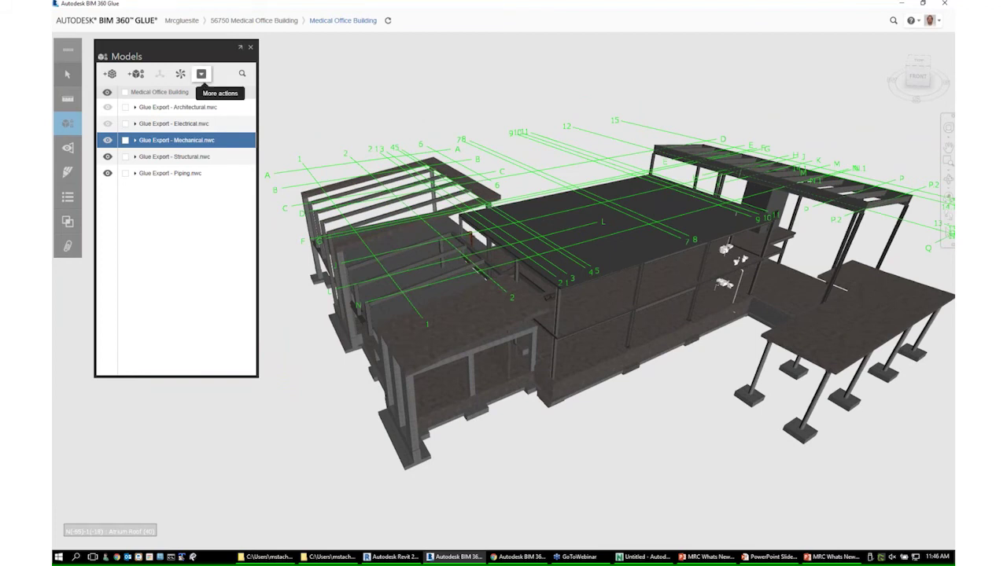
pyautogui.click(250, 47)
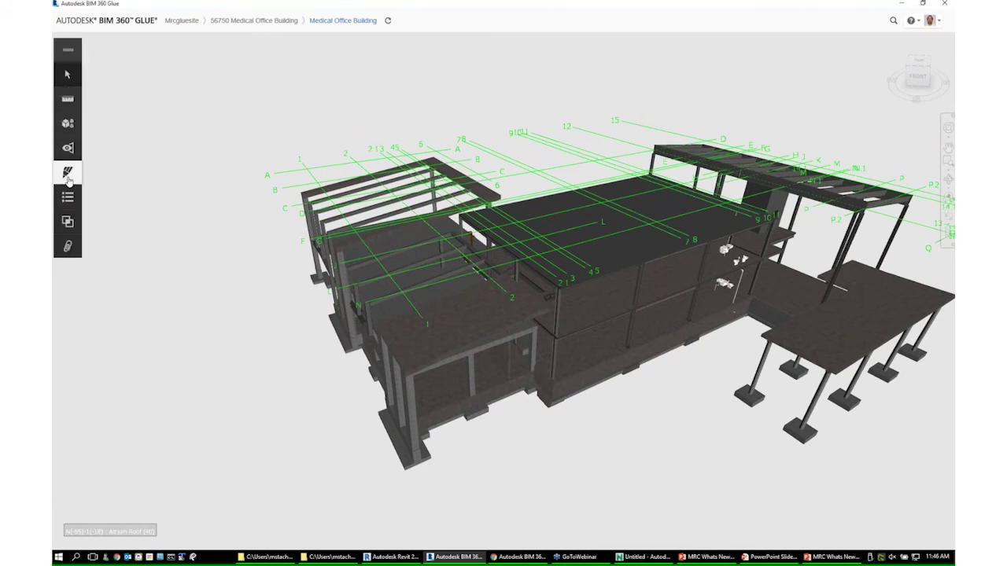
# Measure the point-to-point distance along the front low roof's edge, from its outer corner to the two-storey block
pyautogui.click(68, 102)
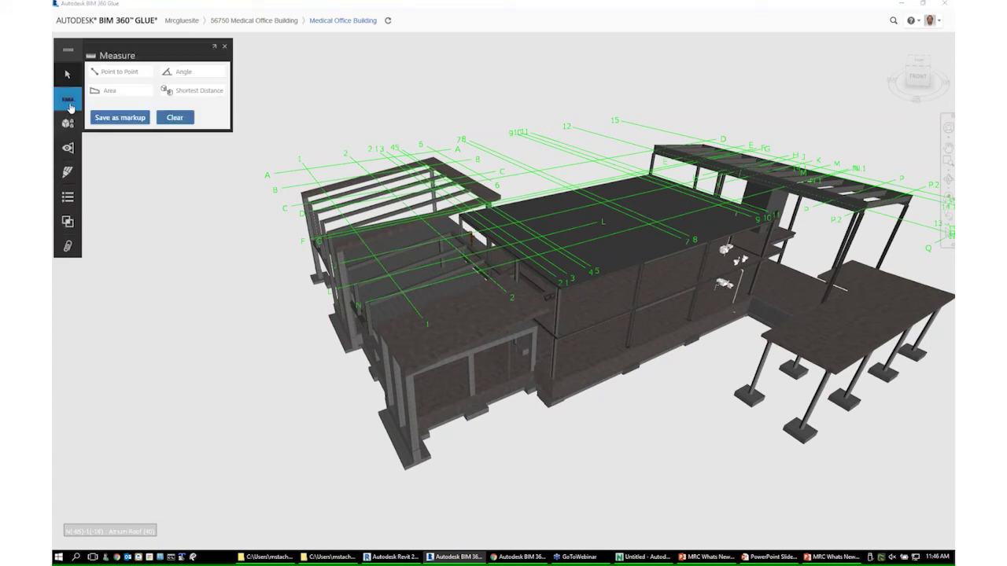
pyautogui.click(116, 74)
pyautogui.click(404, 372)
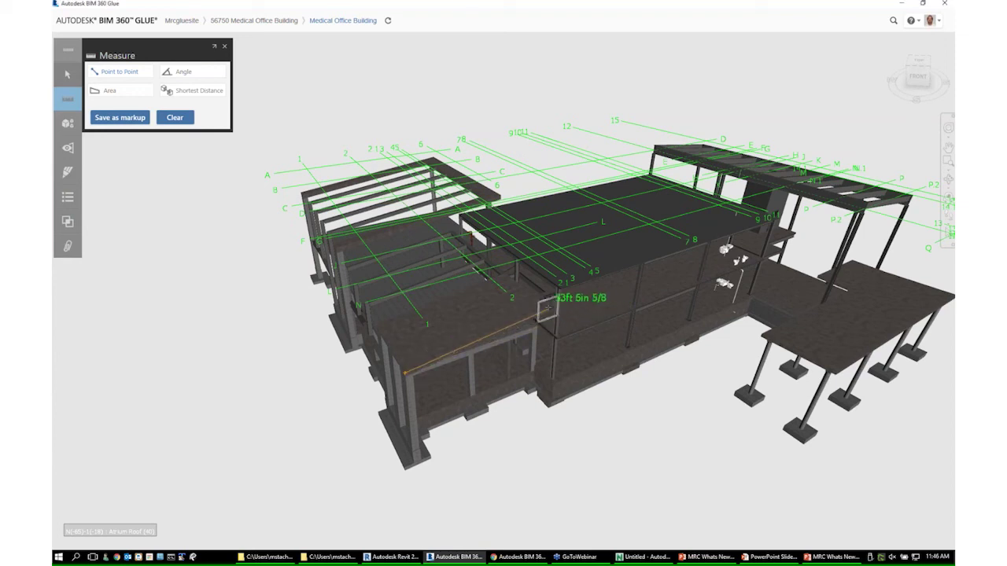
pyautogui.click(548, 308)
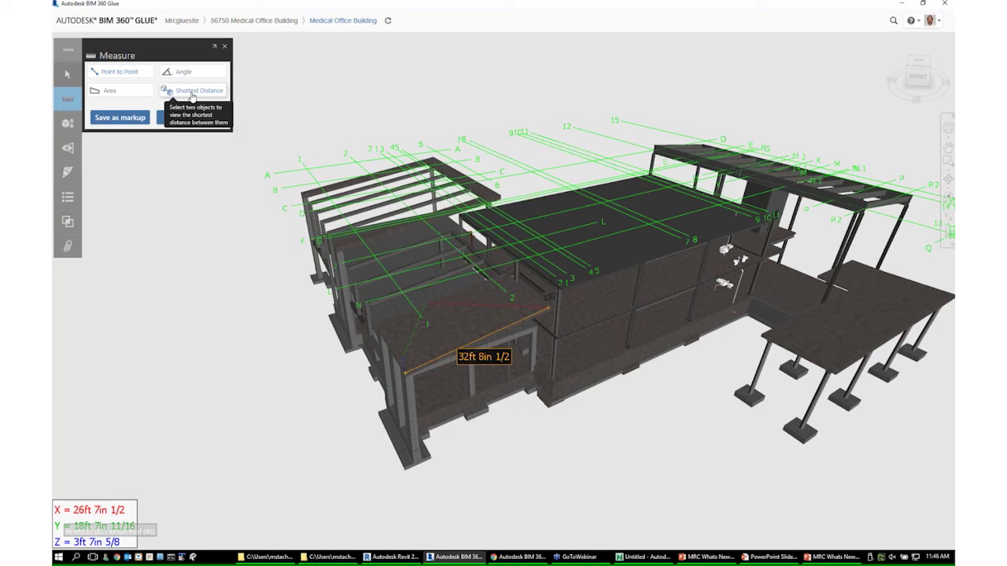
# Measure the shortest distance between the long foundation wall and the adjoining floor slab, accept turning off materials, and finish measuring
pyautogui.click(622, 360)
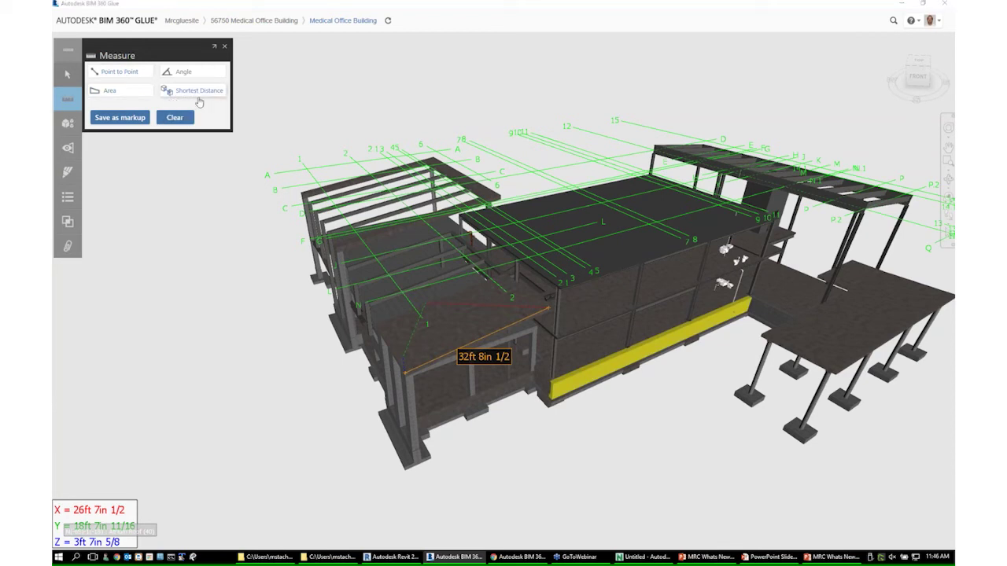
pyautogui.click(610, 358)
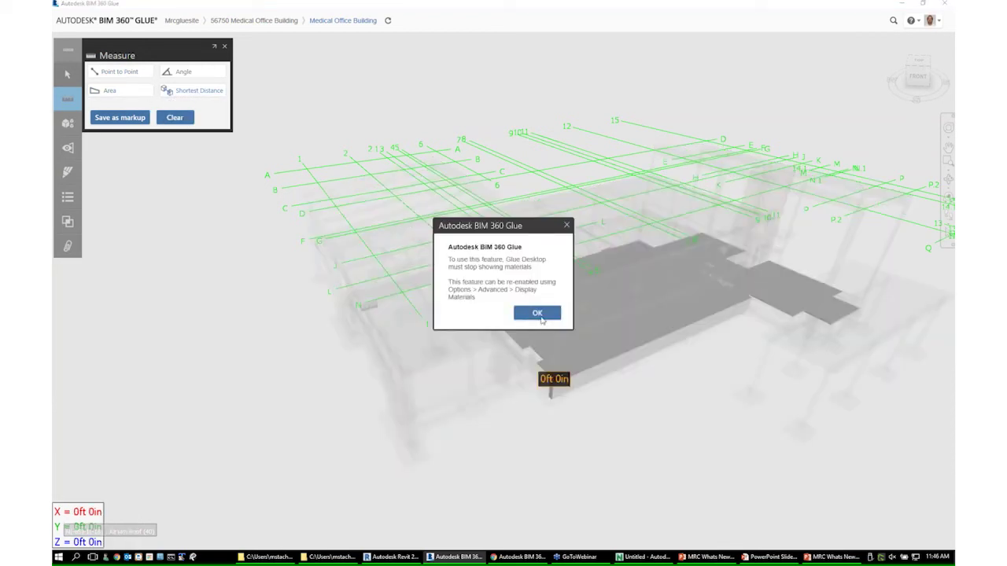
pyautogui.click(538, 313)
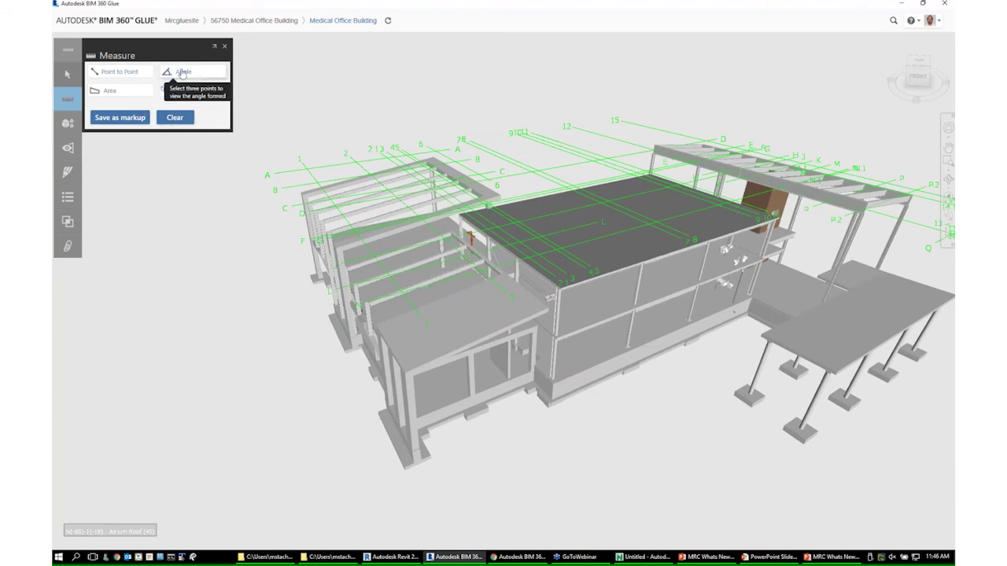
pyautogui.click(215, 48)
# Save the current building angle as a shared project view named Axo SW Corner
pyautogui.moveTo(579, 321)
pyautogui.mouseDown()
pyautogui.moveTo(551, 340)
pyautogui.moveTo(565, 327)
pyautogui.mouseUp()
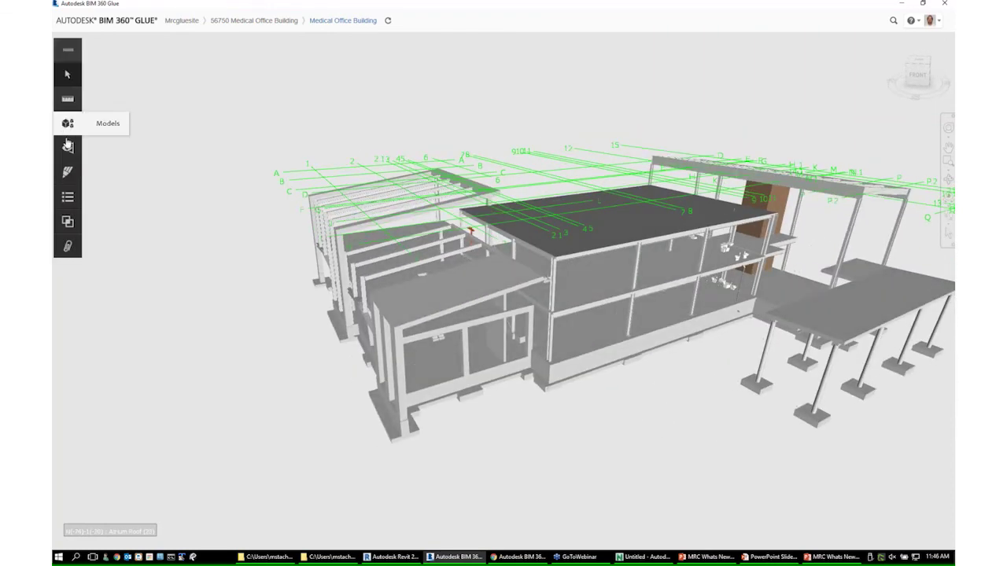
pyautogui.click(68, 149)
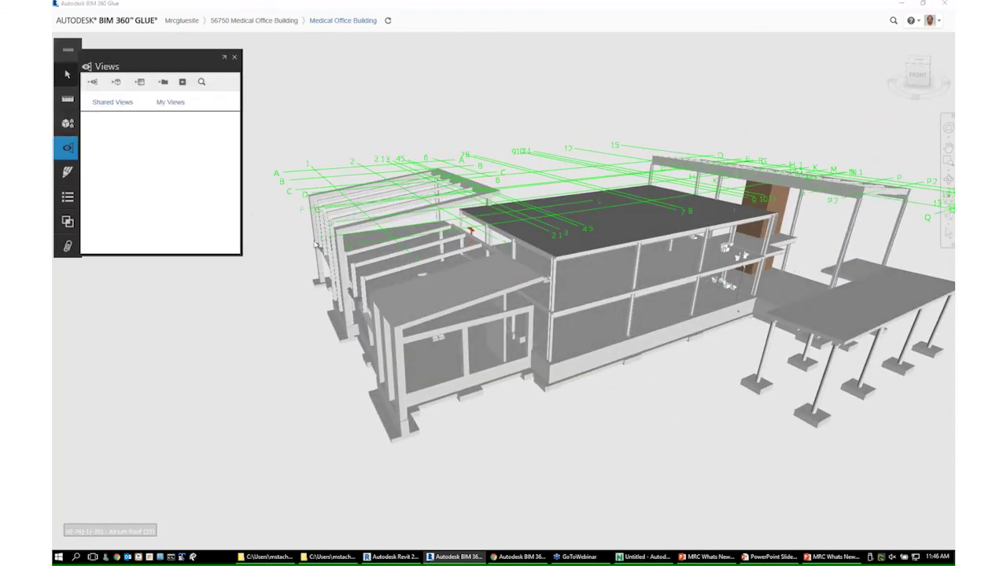
pyautogui.click(108, 104)
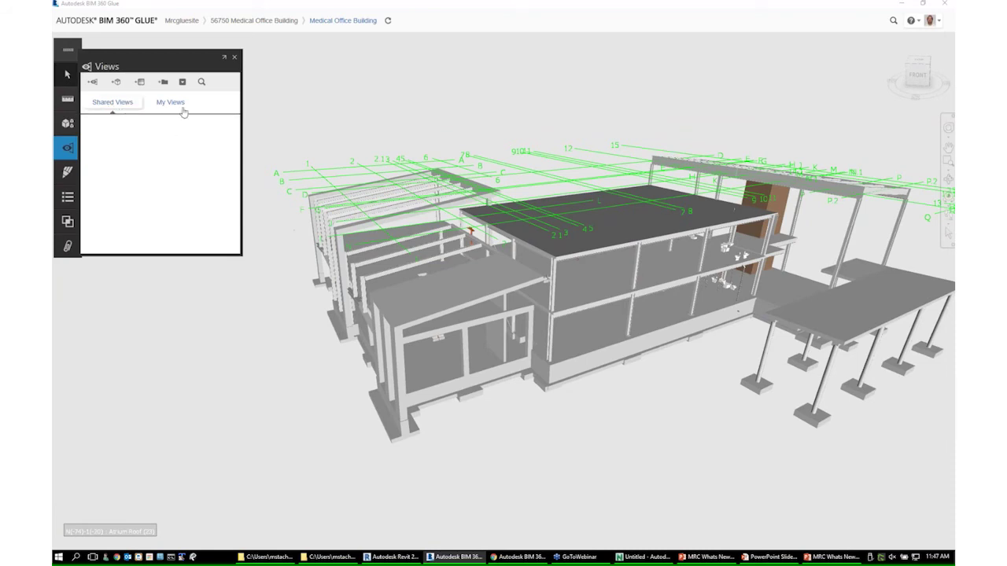
pyautogui.scroll(5, 640, 236)
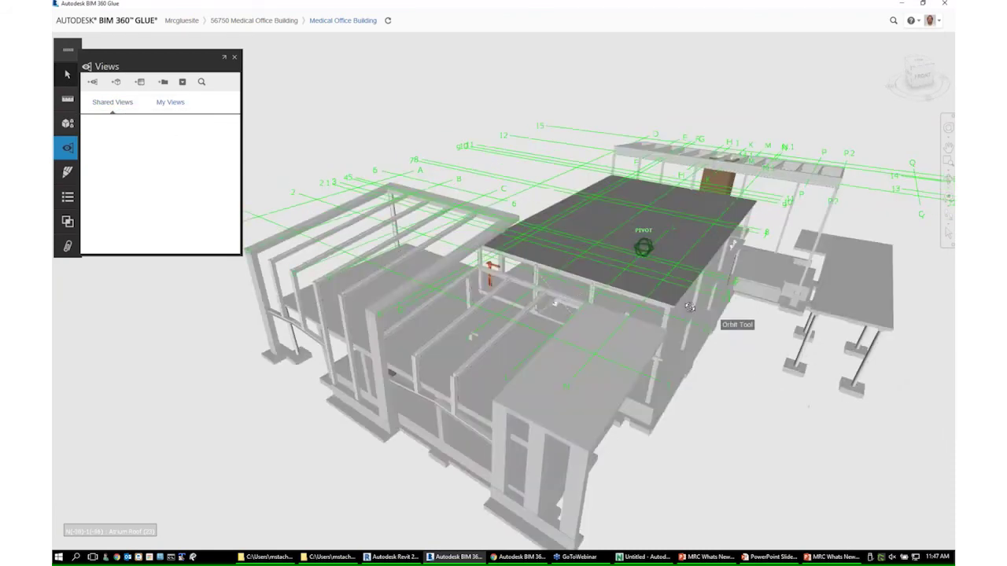
pyautogui.scroll(-5, 674, 366)
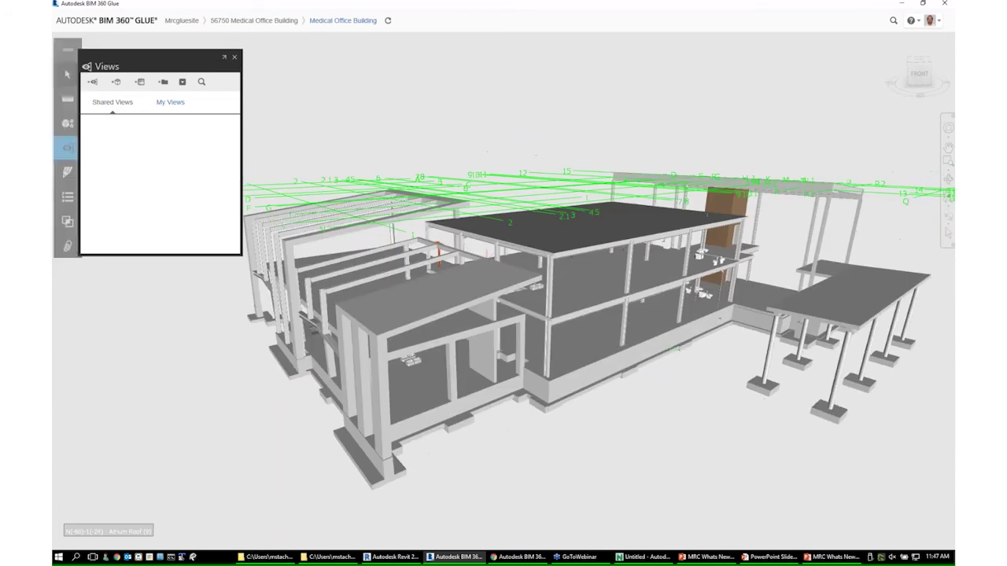
pyautogui.click(94, 84)
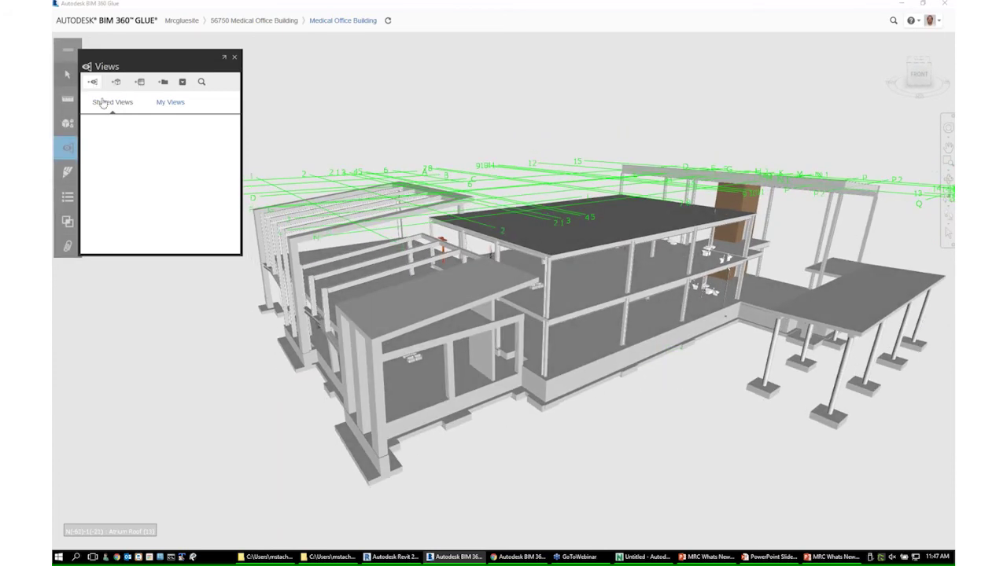
pyautogui.click(107, 109)
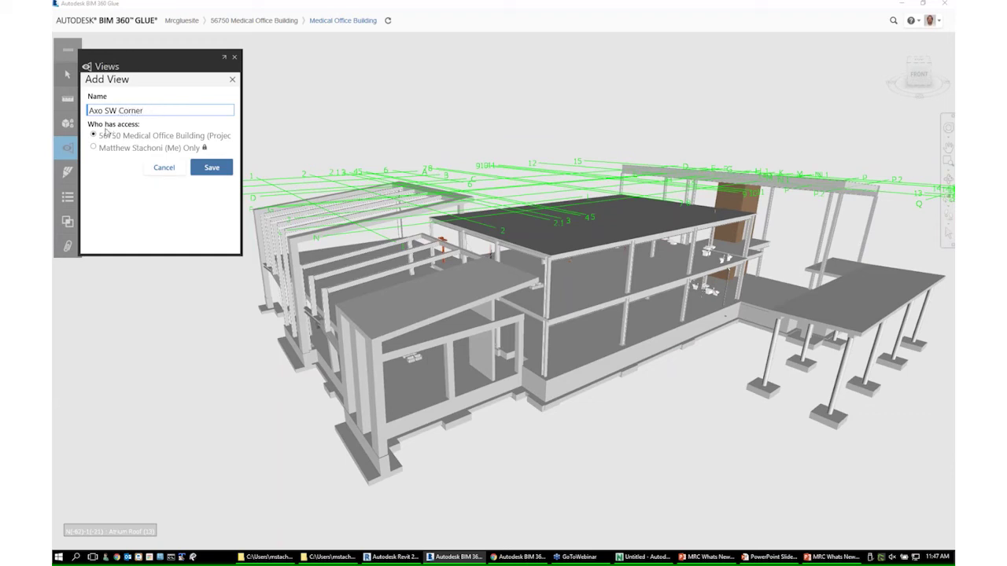
pyautogui.click(204, 174)
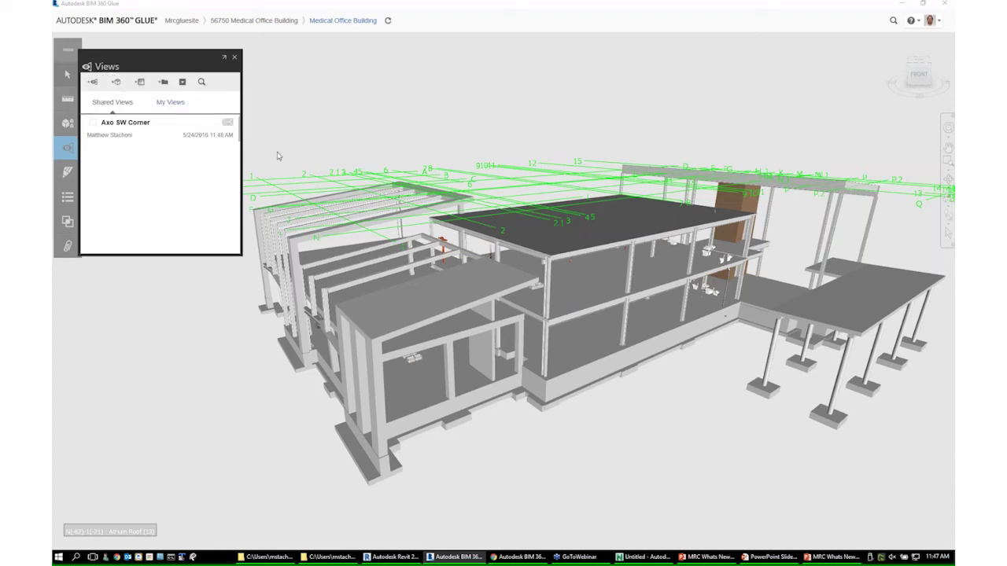
# Orbit to the canopy side of the building and save a shared project view named Axo SE Corner
pyautogui.scroll(5, 517, 218)
pyautogui.moveTo(503, 288); pyautogui.dragTo(354, 235)
pyautogui.click(93, 82)
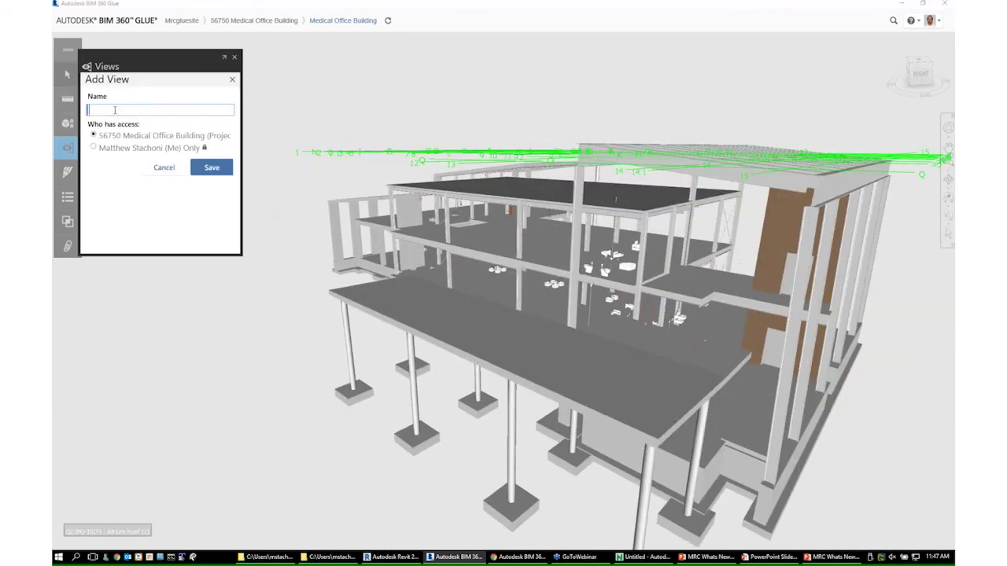
pyautogui.write('AO')
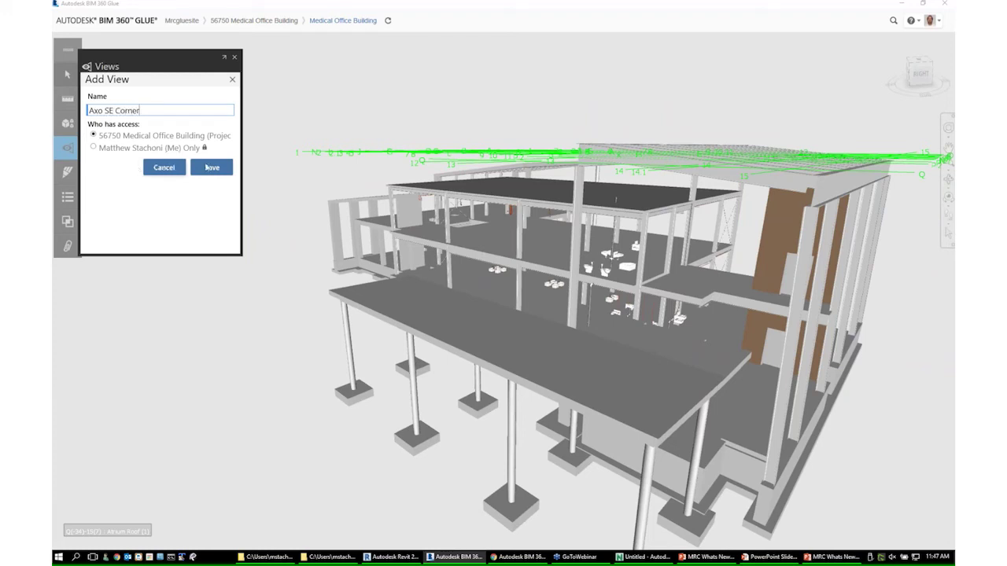
pyautogui.click(211, 167)
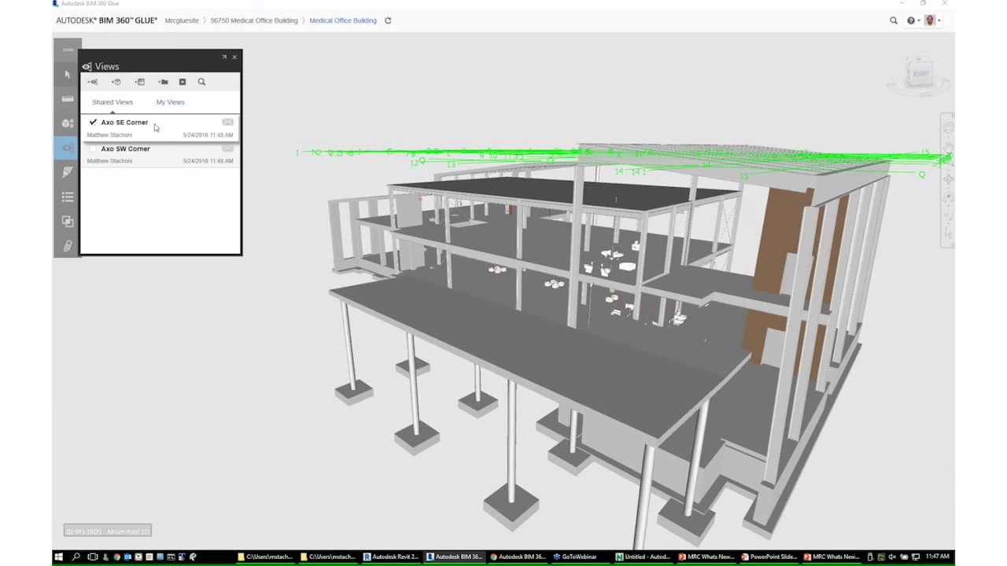
# Try cutting the building with a Top section plane, moving and rotating it, and discard the section
pyautogui.click(202, 82)
pyautogui.click(202, 96)
pyautogui.moveTo(299, 277); pyautogui.dragTo(330, 180)
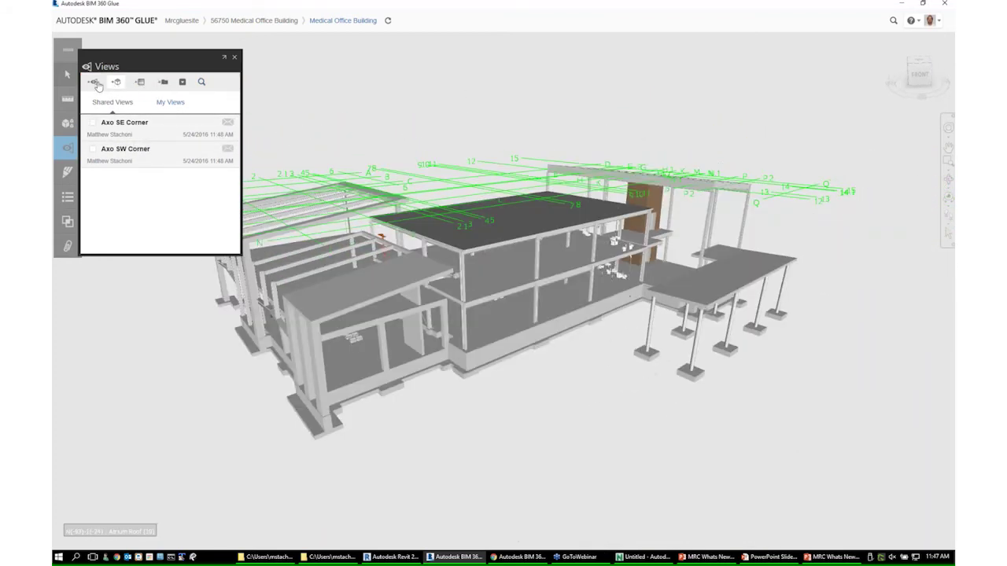
pyautogui.click(115, 83)
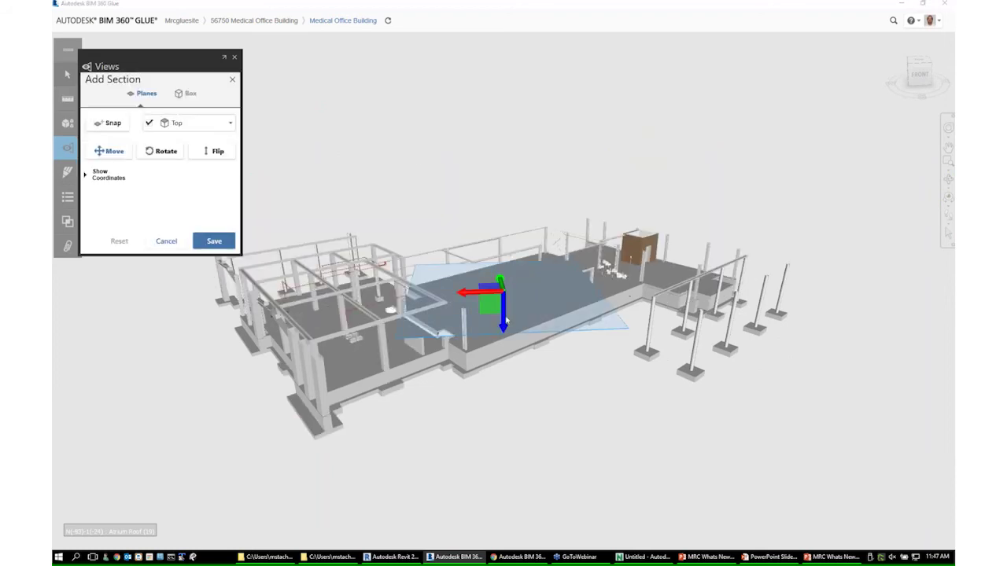
pyautogui.moveTo(502, 322)
pyautogui.mouseDown()
pyautogui.moveTo(500, 233)
pyautogui.moveTo(498, 339)
pyautogui.moveTo(499, 323)
pyautogui.mouseUp()
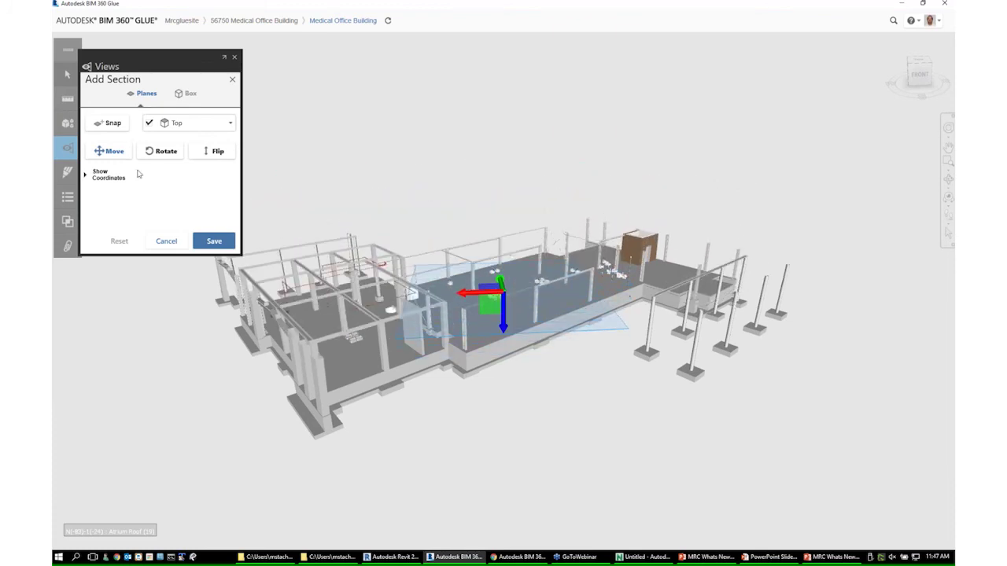
pyautogui.click(161, 151)
pyautogui.moveTo(486, 308); pyautogui.dragTo(472, 328)
pyautogui.click(166, 240)
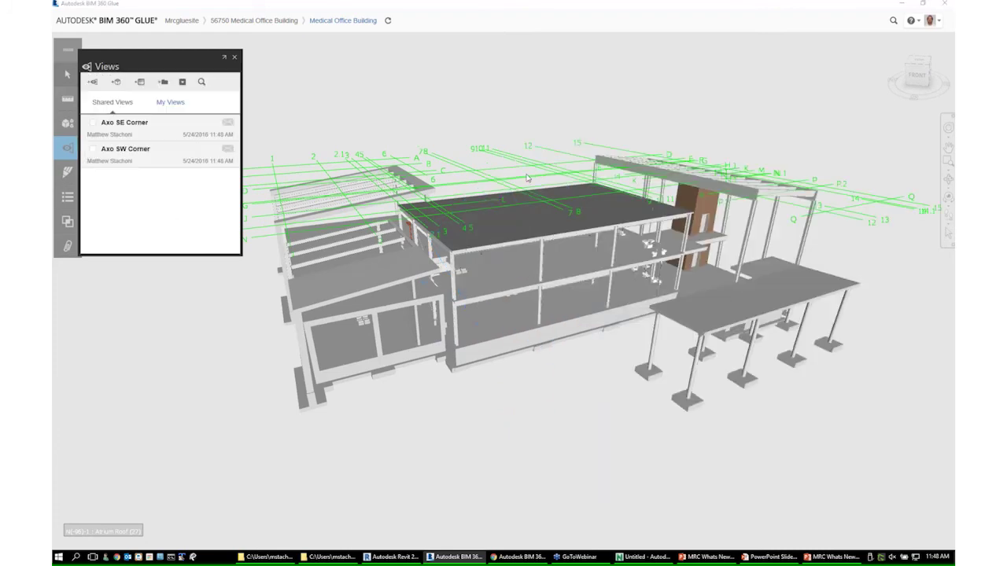
# Recall the saved Axo SE Corner and Axo SW Corner views in turn, and close the list of views
pyautogui.click(122, 128)
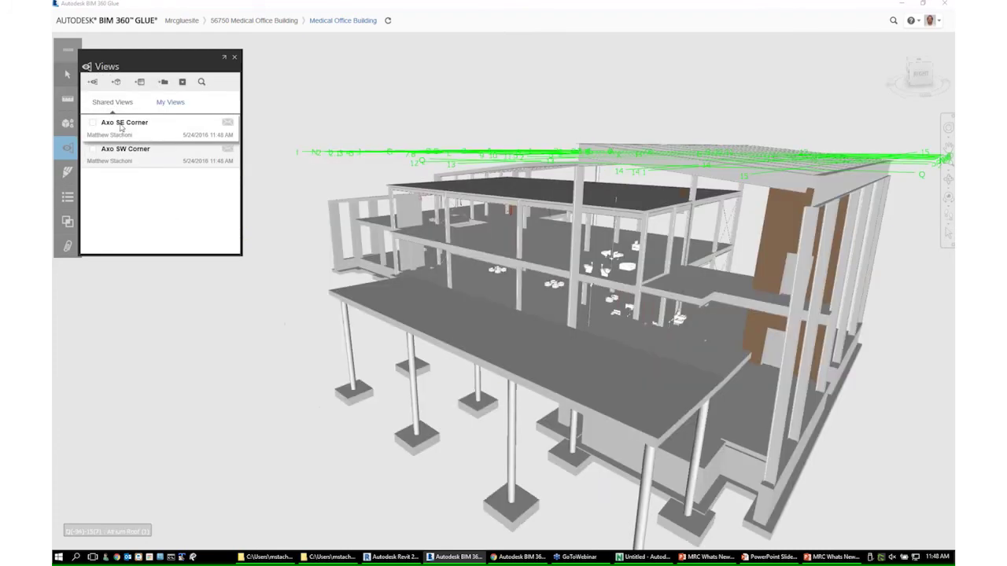
pyautogui.click(135, 155)
pyautogui.click(148, 138)
pyautogui.click(148, 164)
pyautogui.moveTo(501, 289); pyautogui.dragTo(504, 268)
pyautogui.click(233, 59)
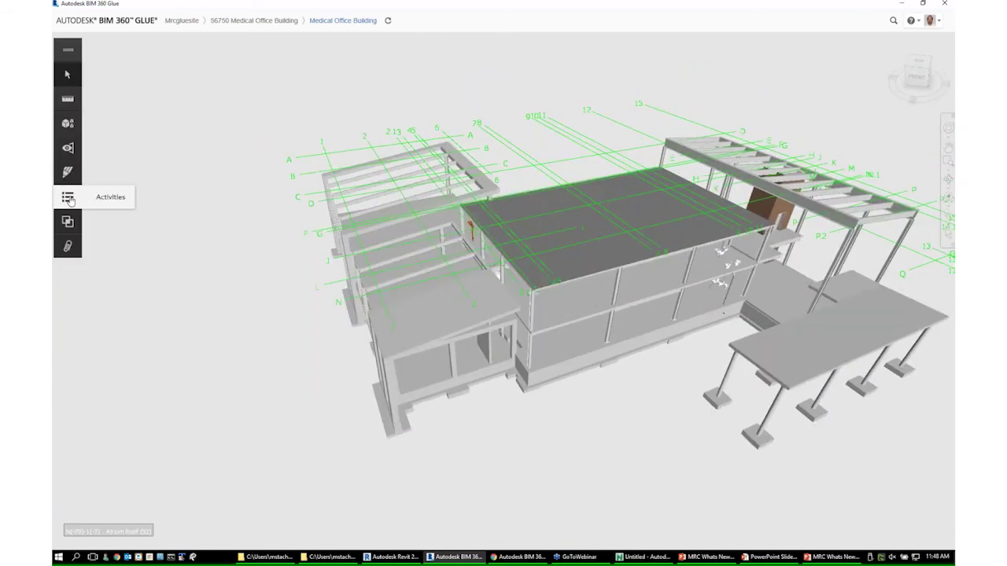
# Start a new clash analysis and choose the whole Glue Export - Piping.nwc model as the set to compare
pyautogui.click(68, 221)
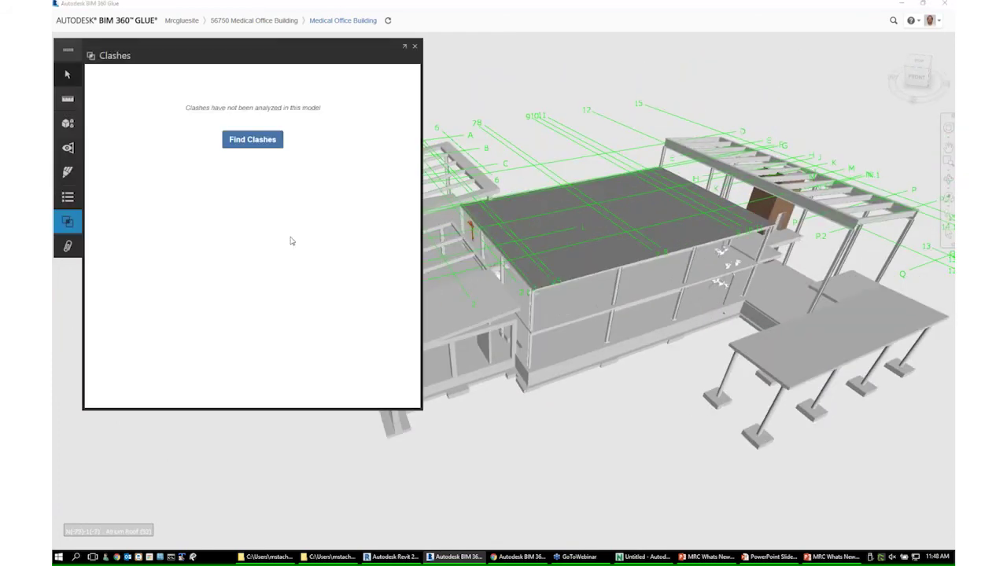
pyautogui.click(251, 140)
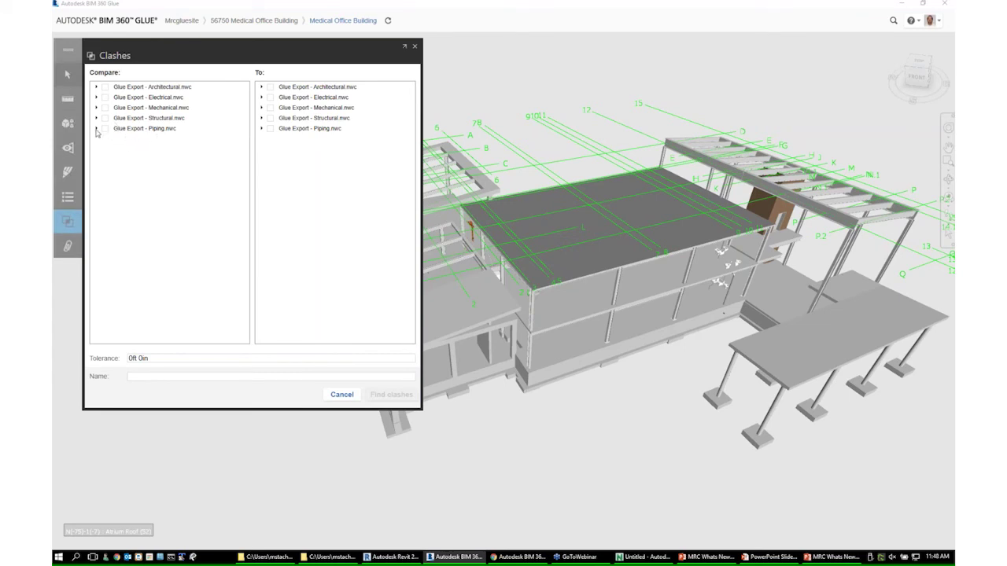
pyautogui.click(96, 128)
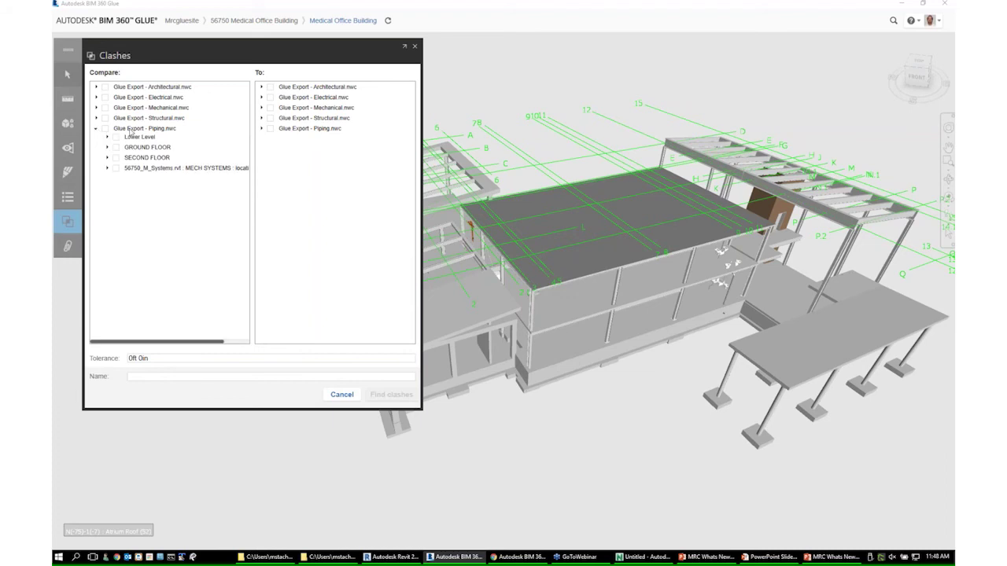
pyautogui.click(106, 129)
# Set the clash comparison against Glue Export - Structural.nwc, including the Structural Columns and Structural Framing at the TOP OF FOOTING level
pyautogui.click(261, 118)
pyautogui.click(272, 128)
pyautogui.click(282, 127)
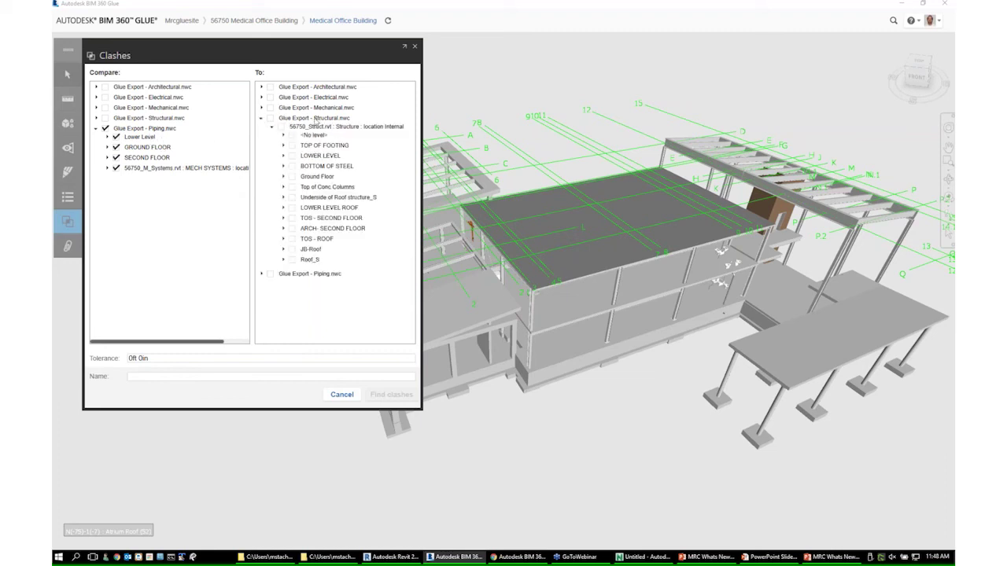
pyautogui.click(282, 126)
pyautogui.click(283, 135)
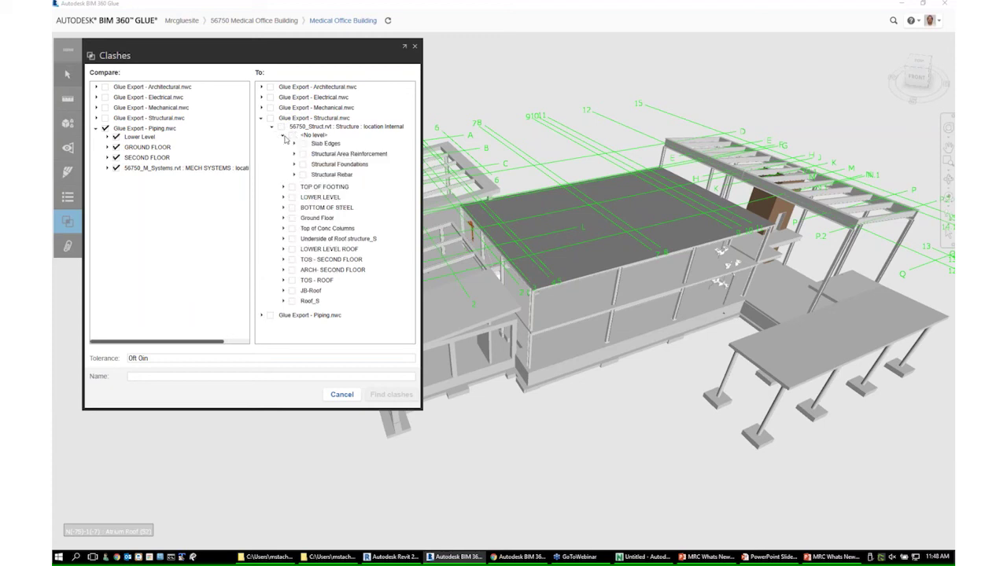
pyautogui.click(283, 186)
pyautogui.scroll(-1, 297, 184)
pyautogui.click(303, 177)
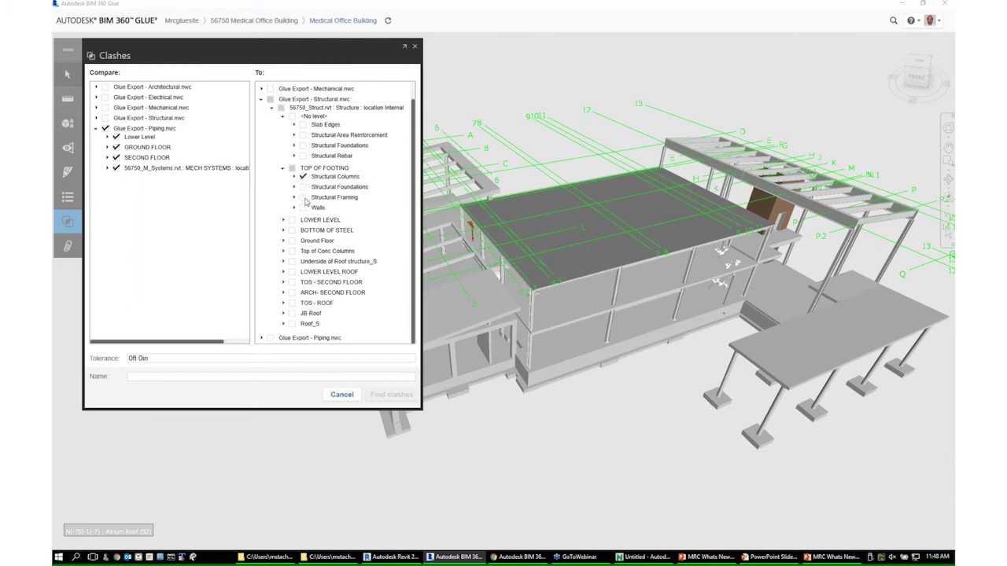
pyautogui.click(304, 198)
# Add the Structural Columns of the LOWER LEVEL, BOTTOM OF STEEL and Ground Floor levels to the structural comparison set
pyautogui.click(284, 220)
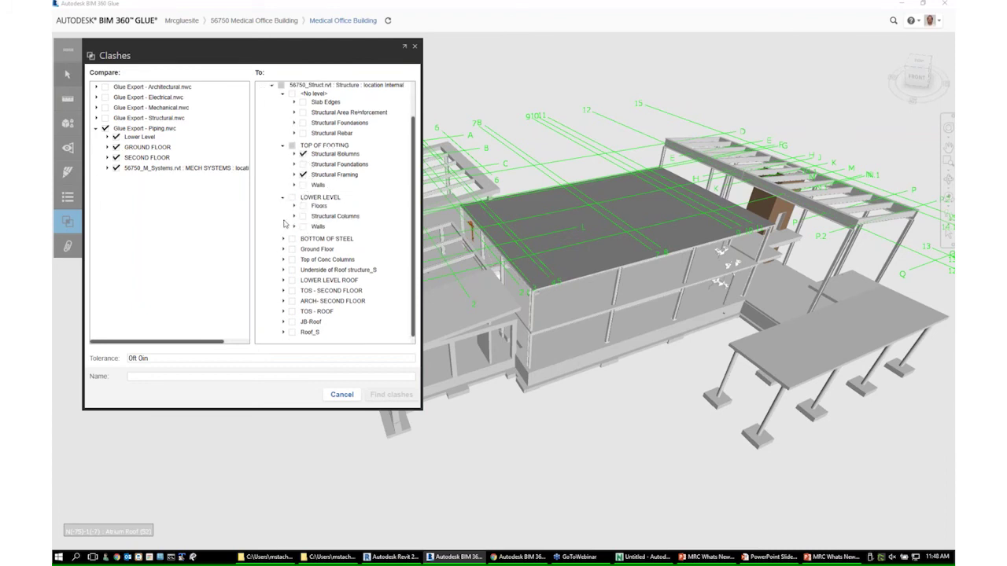
pyautogui.click(293, 216)
pyautogui.click(303, 216)
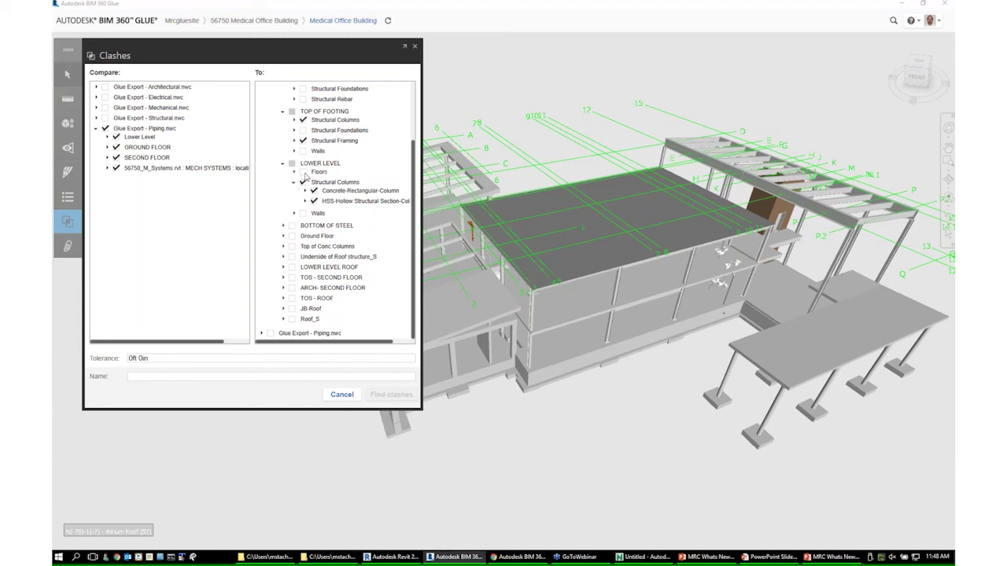
pyautogui.click(284, 226)
pyautogui.click(303, 224)
pyautogui.click(283, 236)
pyautogui.click(303, 265)
# Add the Structural Framing of Top of Conc Columns, Underside of Roof structure_S, LOWER LEVEL ROOF and TOS - SECOND FLOOR to the comparison set
pyautogui.scroll(-1, 308, 280)
pyautogui.click(284, 246)
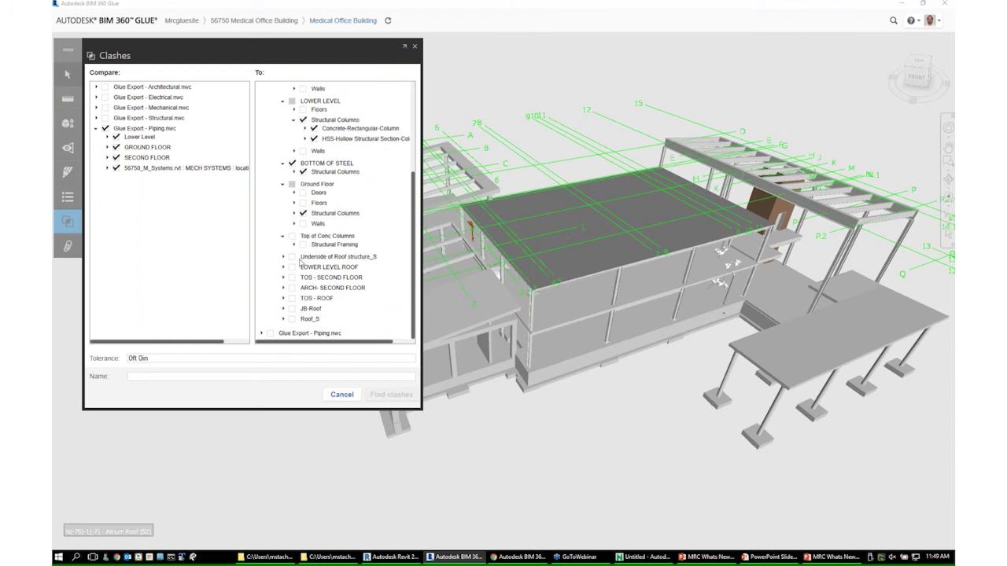
pyautogui.click(304, 245)
pyautogui.click(284, 257)
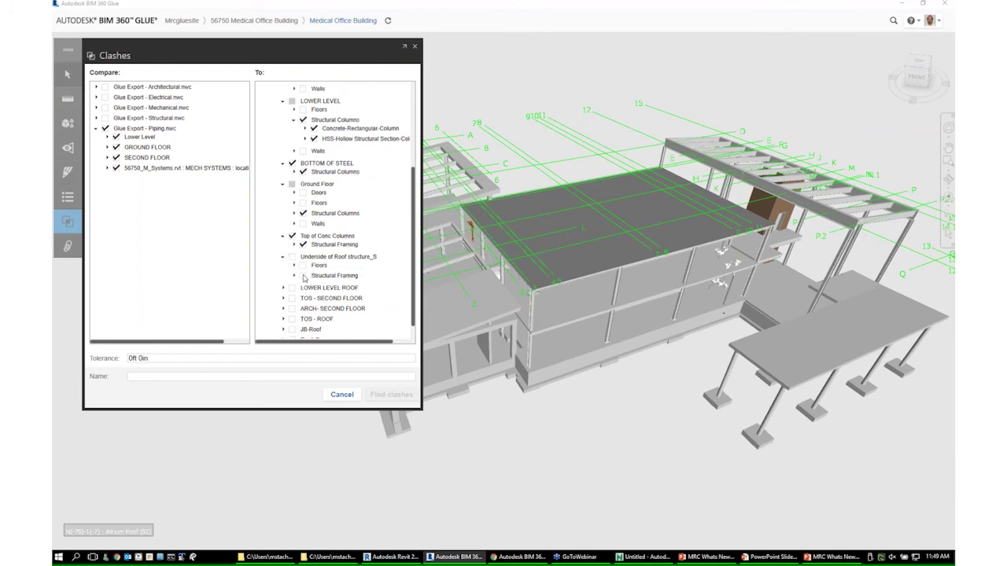
pyautogui.click(304, 276)
pyautogui.click(284, 288)
pyautogui.scroll(-1, 304, 292)
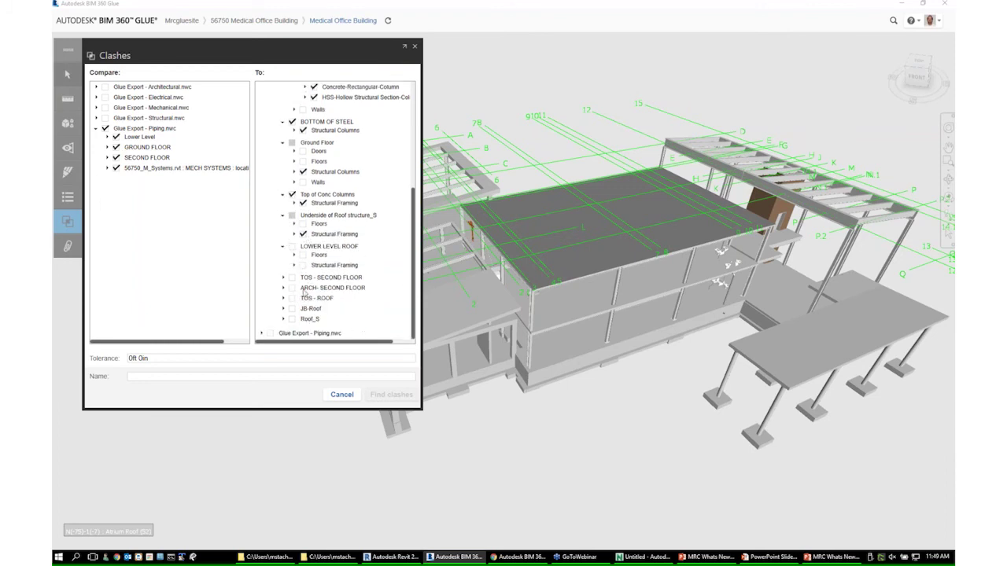
pyautogui.click(303, 265)
pyautogui.click(284, 277)
pyautogui.click(304, 286)
# Add the Structural Framing of TOS - ROOF and JB-Roof to the comparison set, checking the ARCH- SECOND FLOOR and Roof_S levels for steel categories
pyautogui.click(283, 298)
pyautogui.scroll(-1, 287, 315)
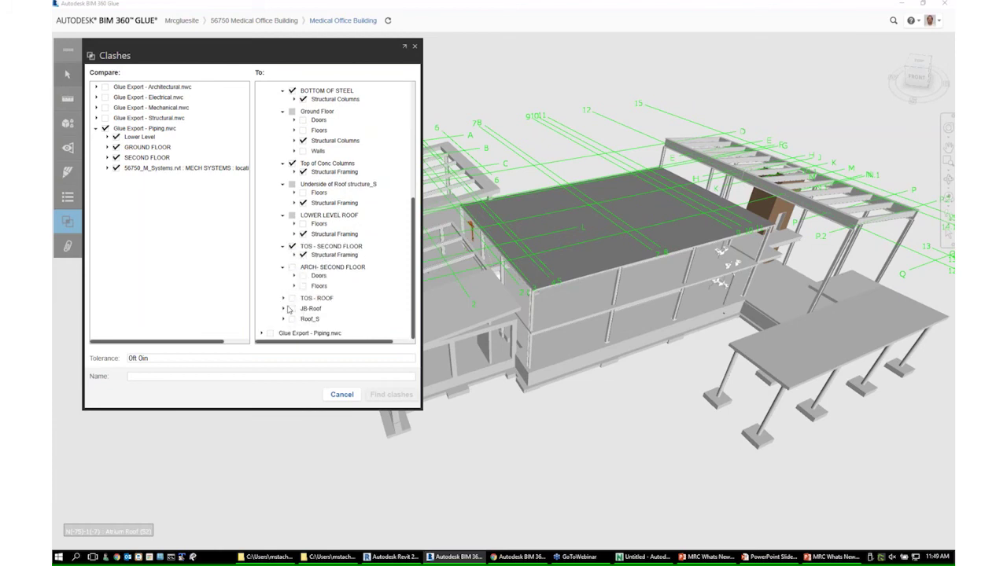
pyautogui.click(284, 299)
pyautogui.click(303, 296)
pyautogui.click(284, 308)
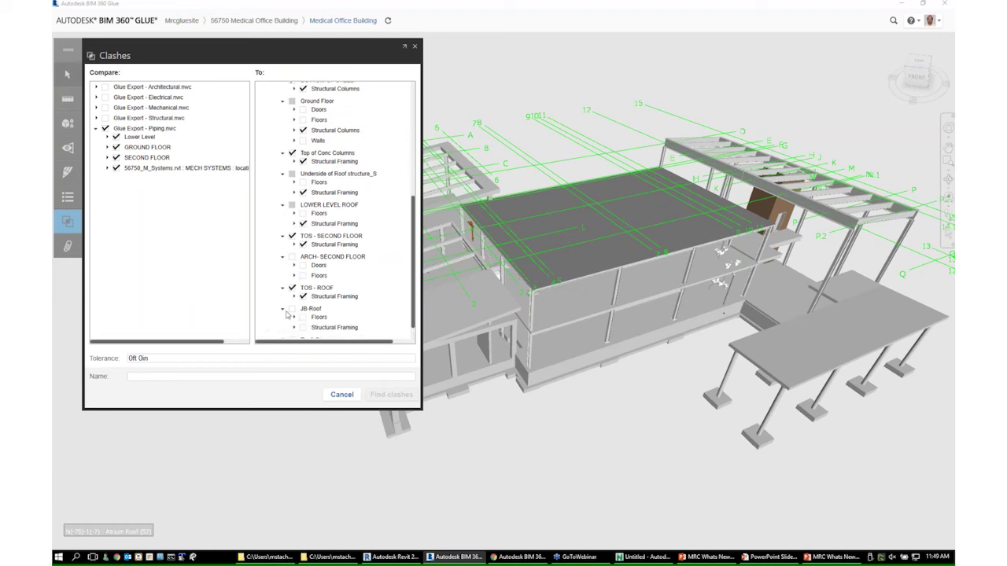
pyautogui.scroll(-1, 298, 319)
pyautogui.click(303, 307)
pyautogui.click(284, 319)
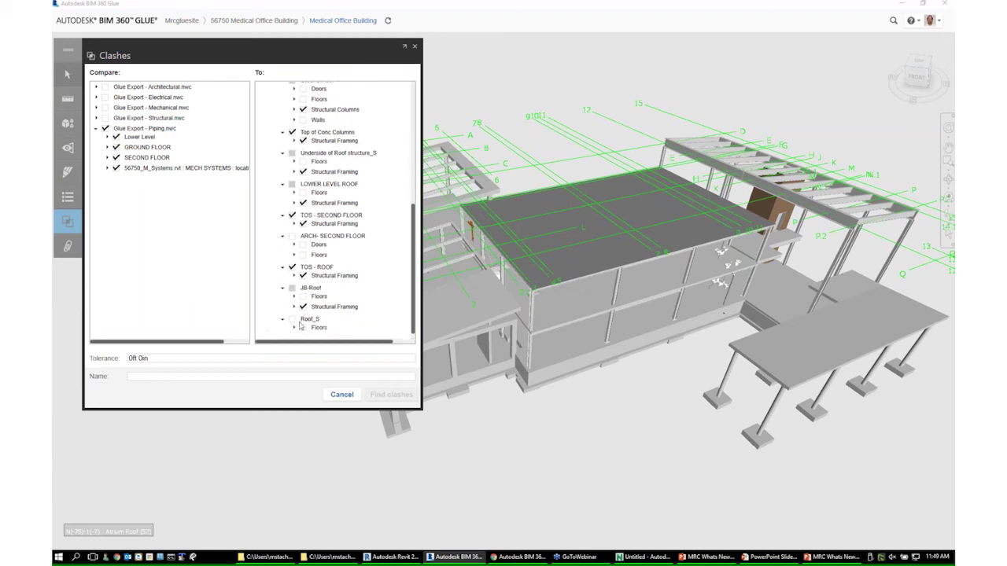
pyautogui.scroll(-1, 289, 324)
pyautogui.scroll(1, 405, 252)
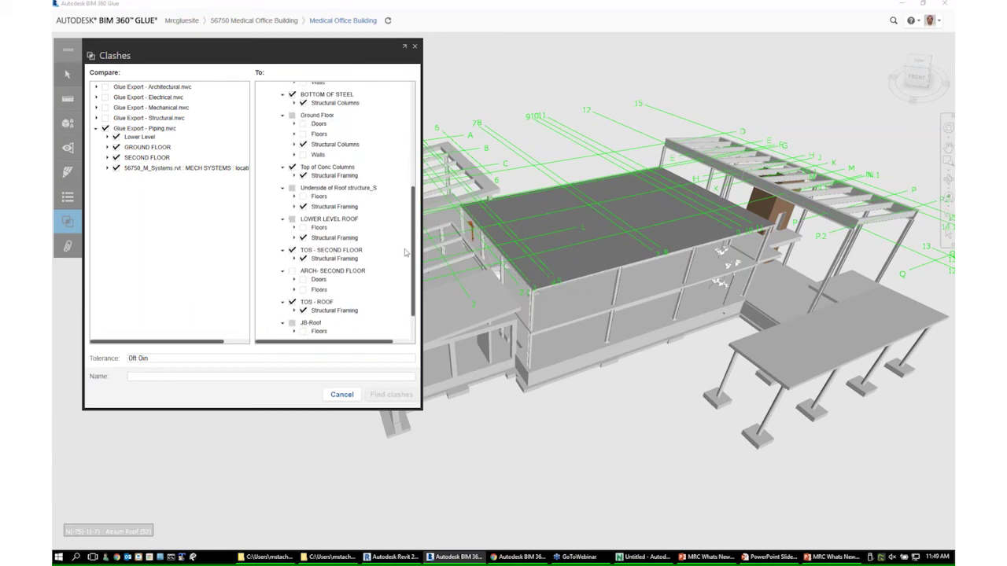
# Name the clash analysis Piping vs. Structural Steel and run it at the 0ft 0in tolerance
pyautogui.click(165, 376)
pyautogui.write('Piping vs. Structural Steel')
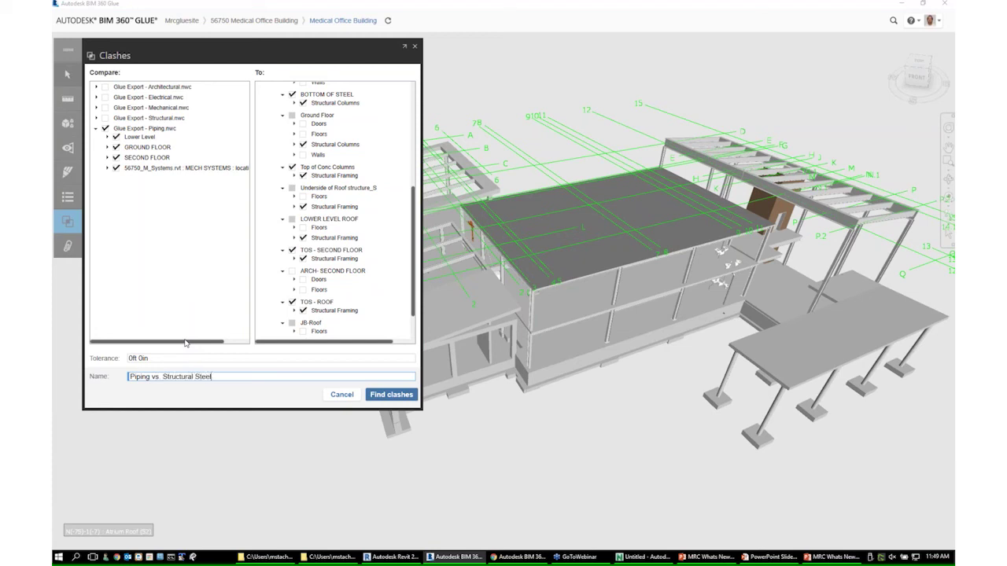
pyautogui.click(389, 395)
pyautogui.click(383, 399)
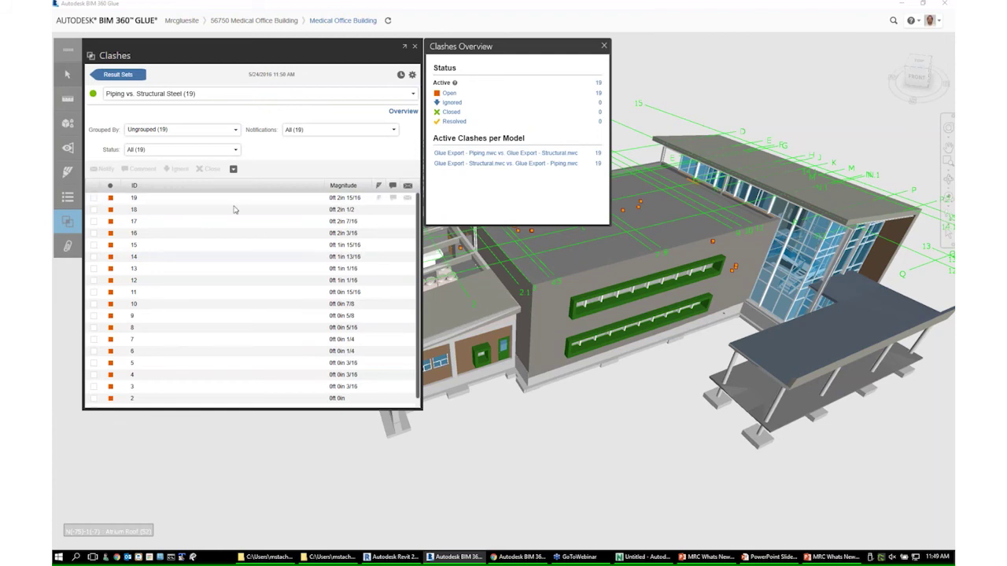
# Inspect clashes 18, 13, 10 and 8 in the model in turn, and close the clashes overview
pyautogui.click(235, 210)
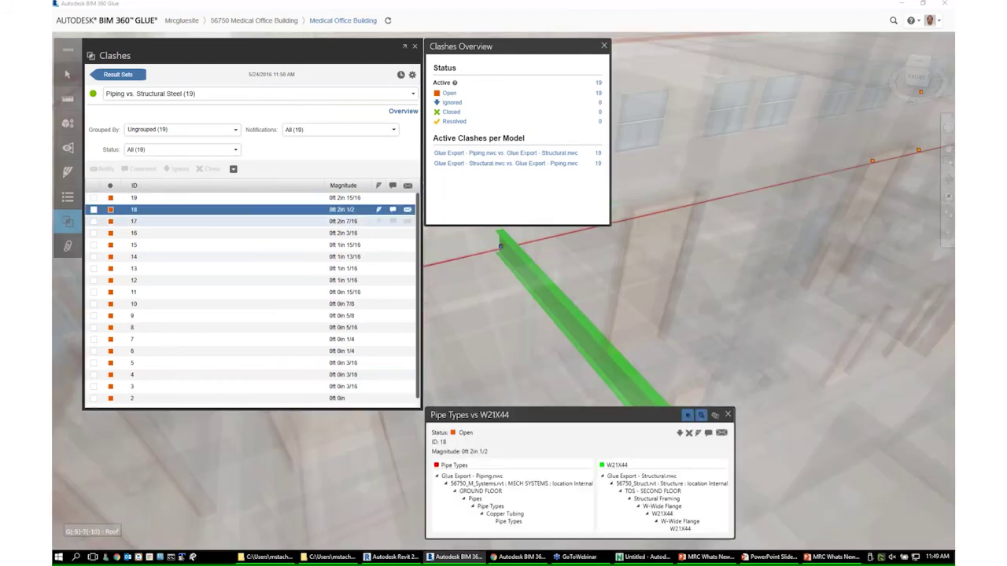
pyautogui.click(252, 268)
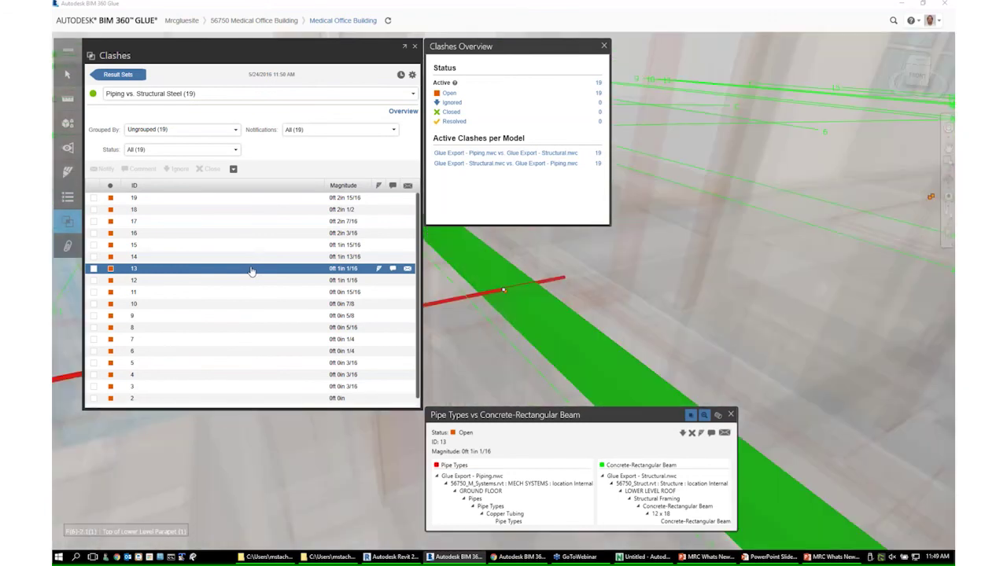
pyautogui.click(252, 303)
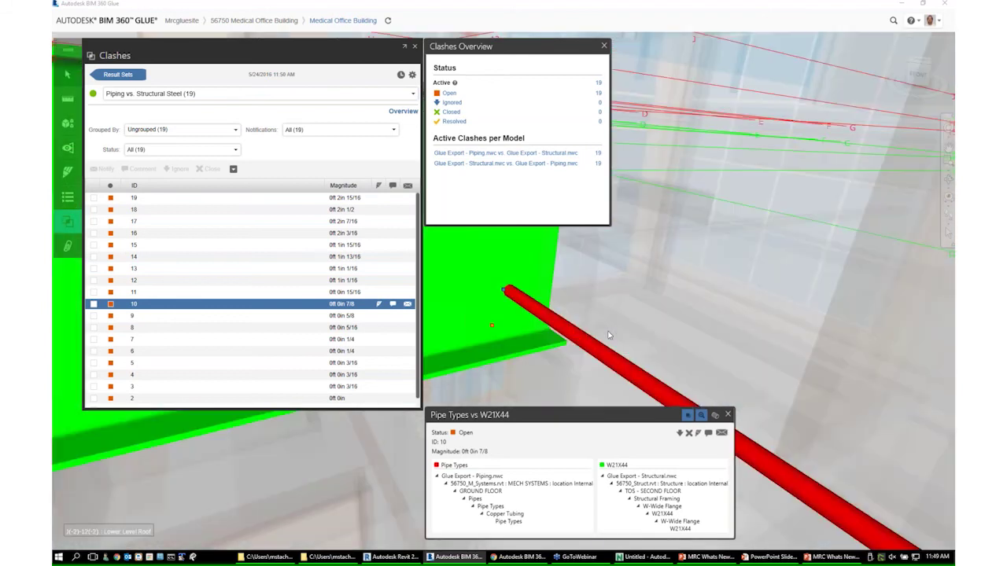
pyautogui.click(207, 329)
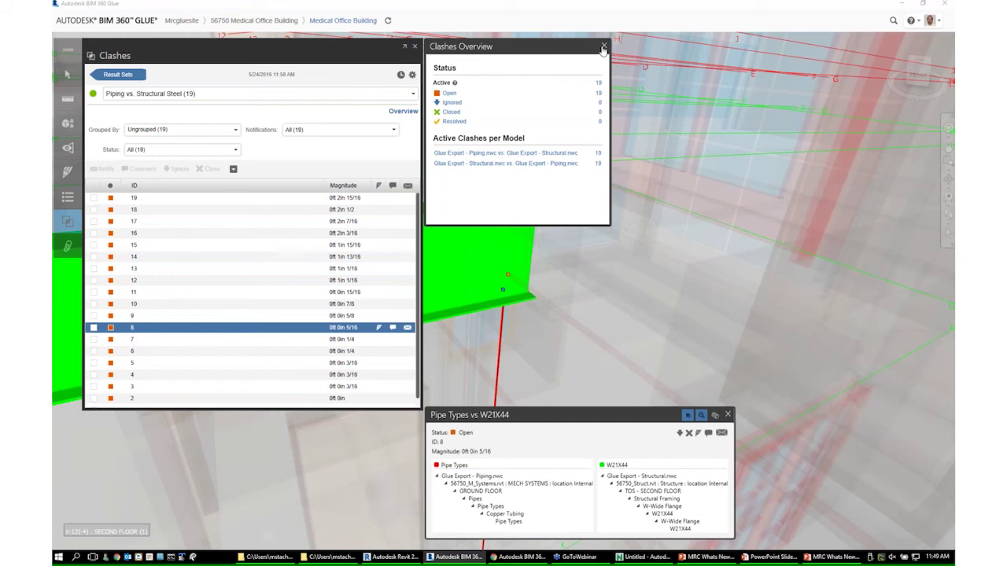
pyautogui.click(603, 48)
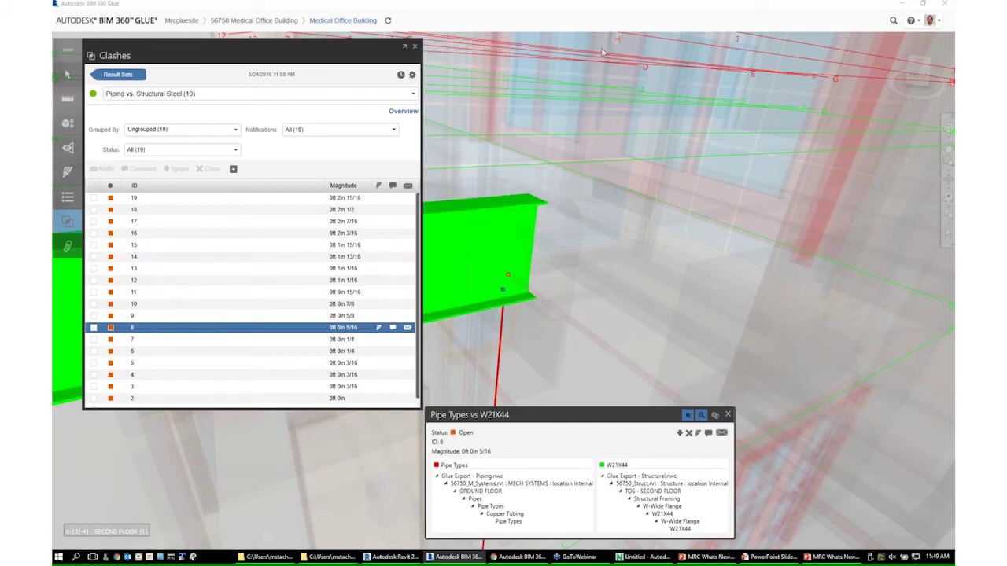
# Save the comment "Move pipe 12" to North" on clash 8
pyautogui.click(392, 328)
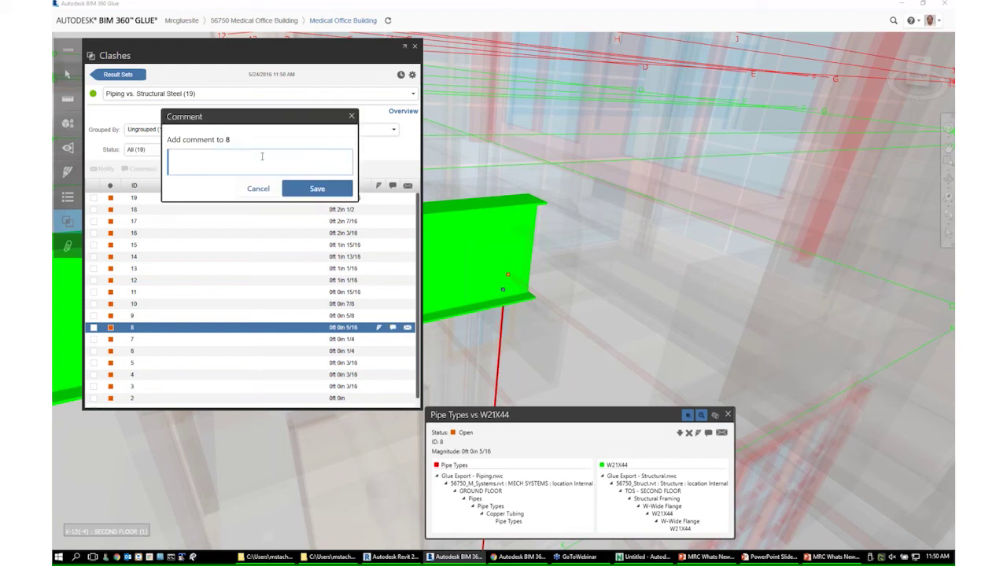
pyautogui.write('Mocve p')
pyautogui.press('Left')
pyautogui.press('Left')
pyautogui.press('BackSpace')
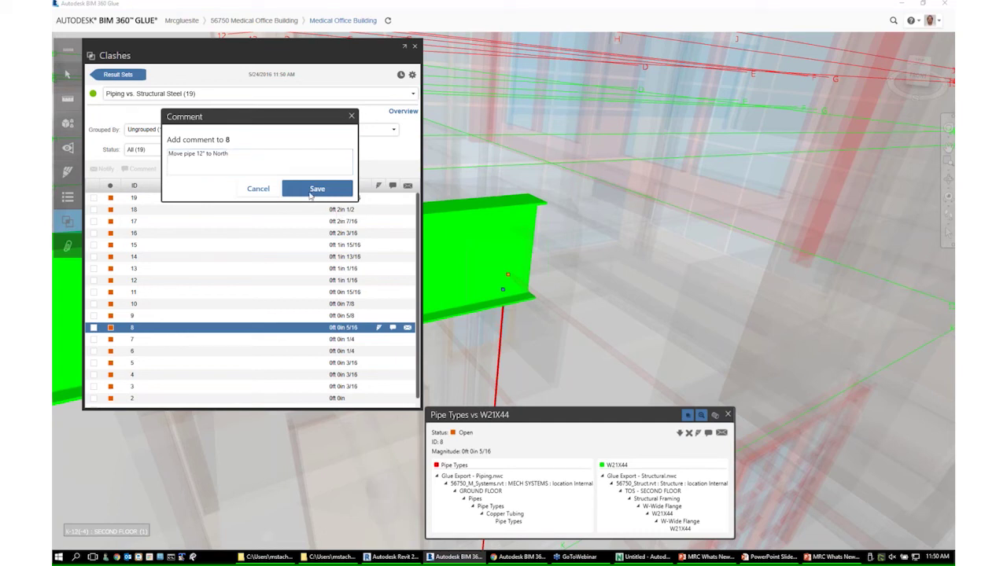
pyautogui.click(314, 191)
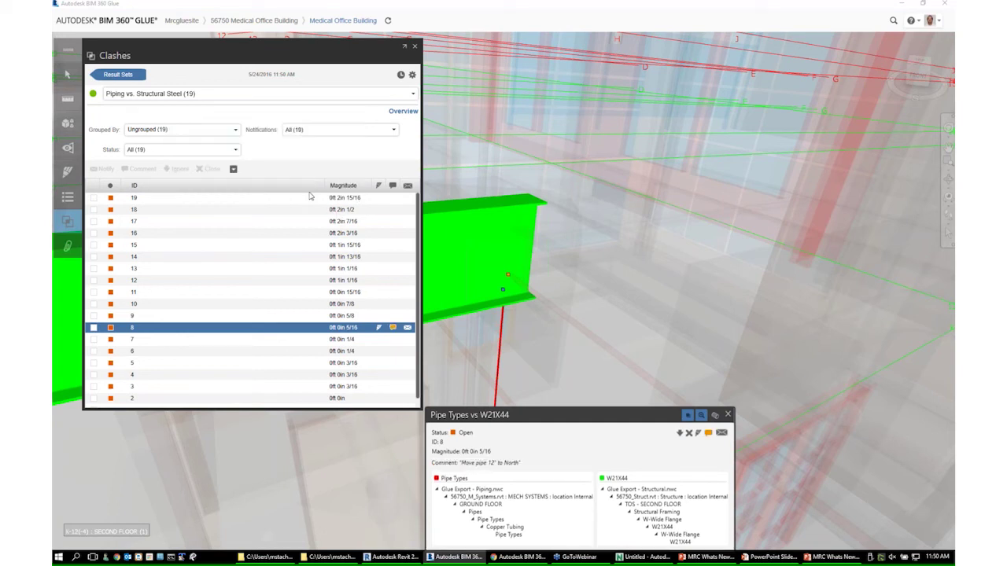
# Mark up clash 8 with a freehand circle around the clash point and the text "Move pipe 12" South", save the markup and redisplay it
pyautogui.click(378, 328)
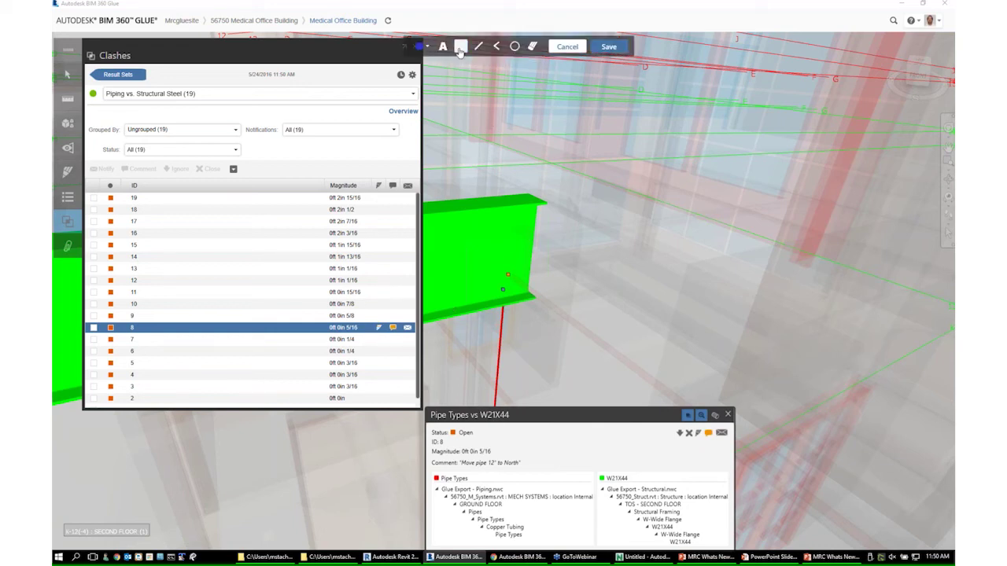
pyautogui.moveTo(534, 236)
pyautogui.mouseDown()
pyautogui.moveTo(472, 303)
pyautogui.moveTo(551, 256)
pyautogui.mouseUp()
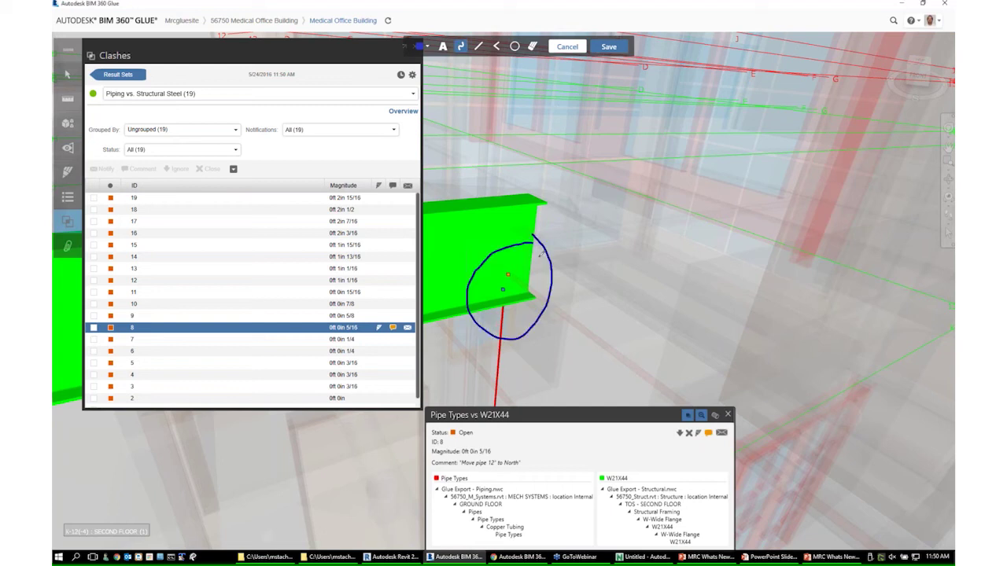
pyautogui.click(442, 47)
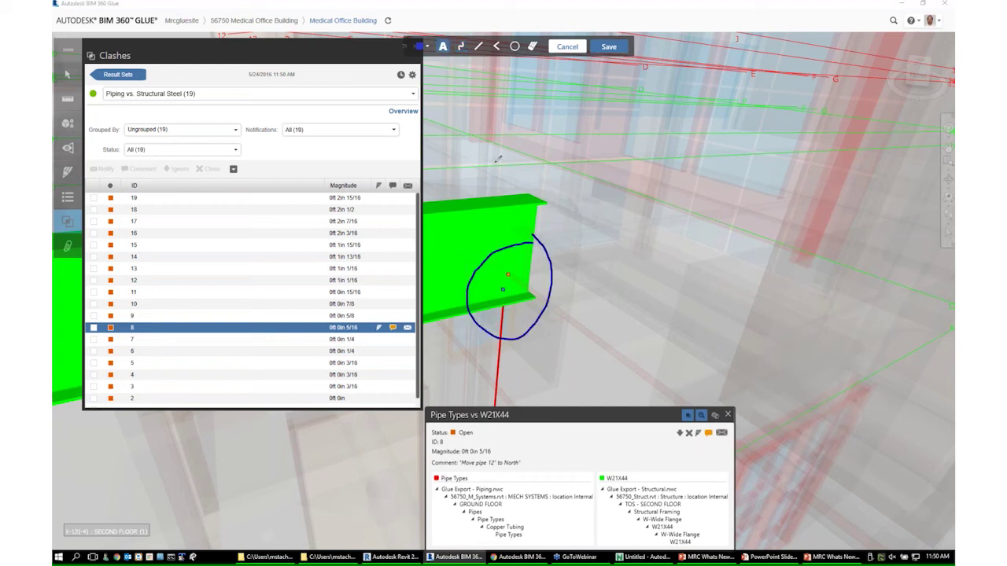
pyautogui.click(553, 233)
pyautogui.write('Mo')
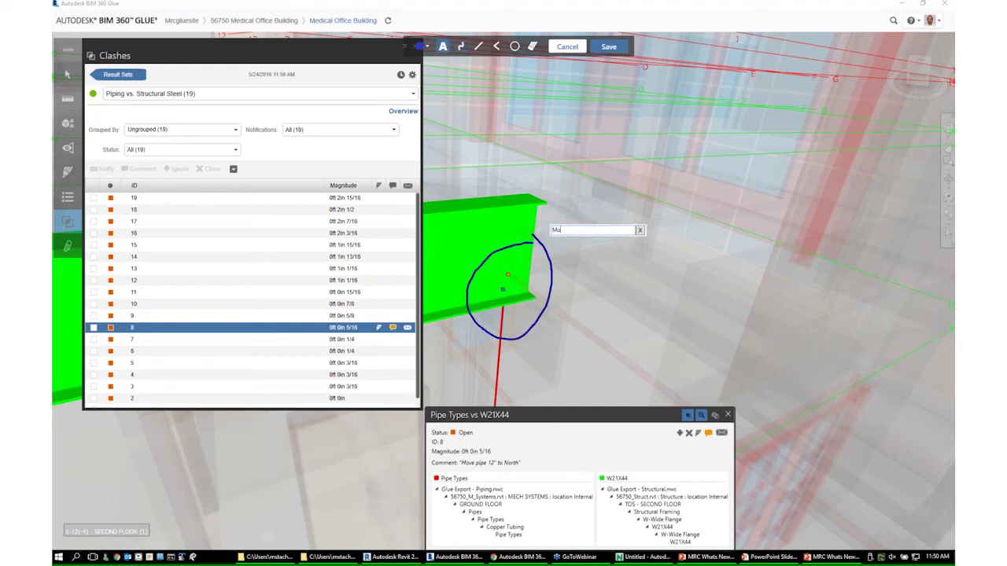
pyautogui.write('ve pipe 12" South')
pyautogui.click(593, 137)
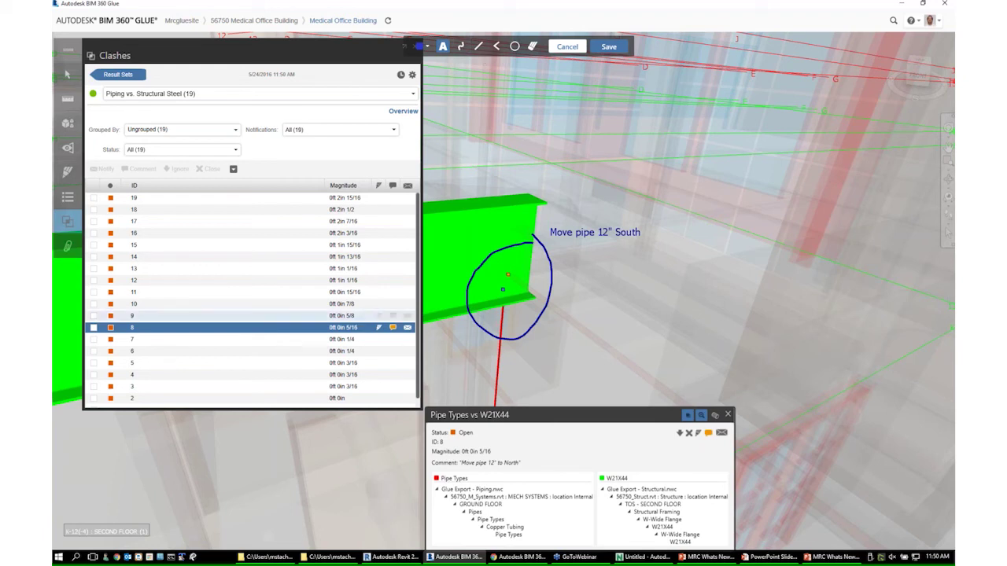
pyautogui.click(603, 47)
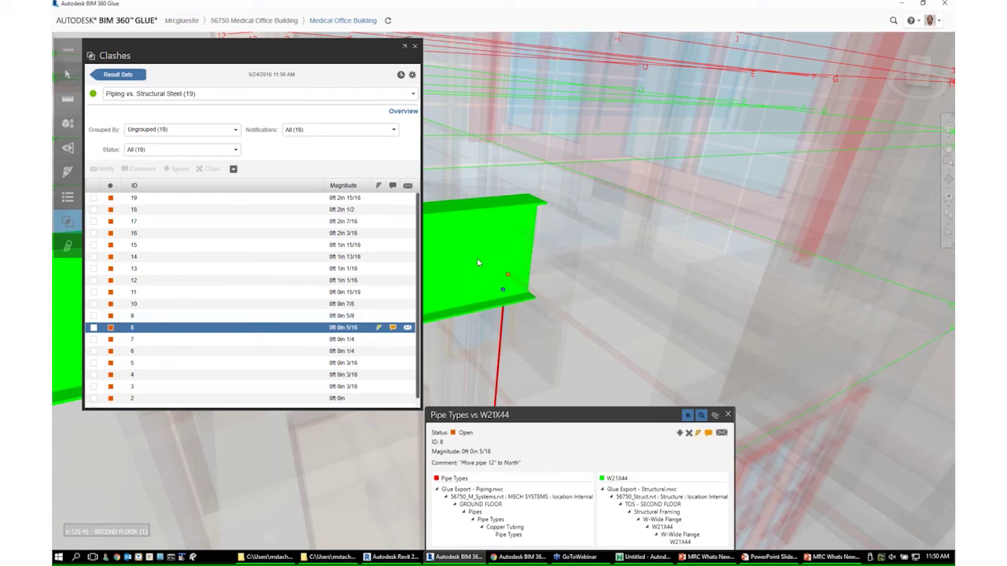
pyautogui.click(379, 328)
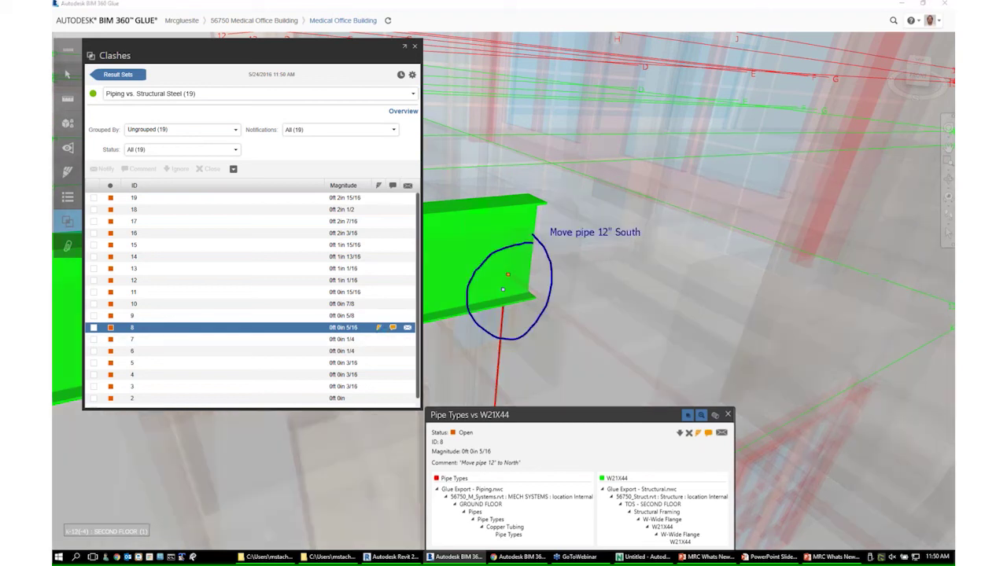
# Notify the listed project member about clash 8 with a message beginning "Hey check this", and close the clash results
pyautogui.click(407, 329)
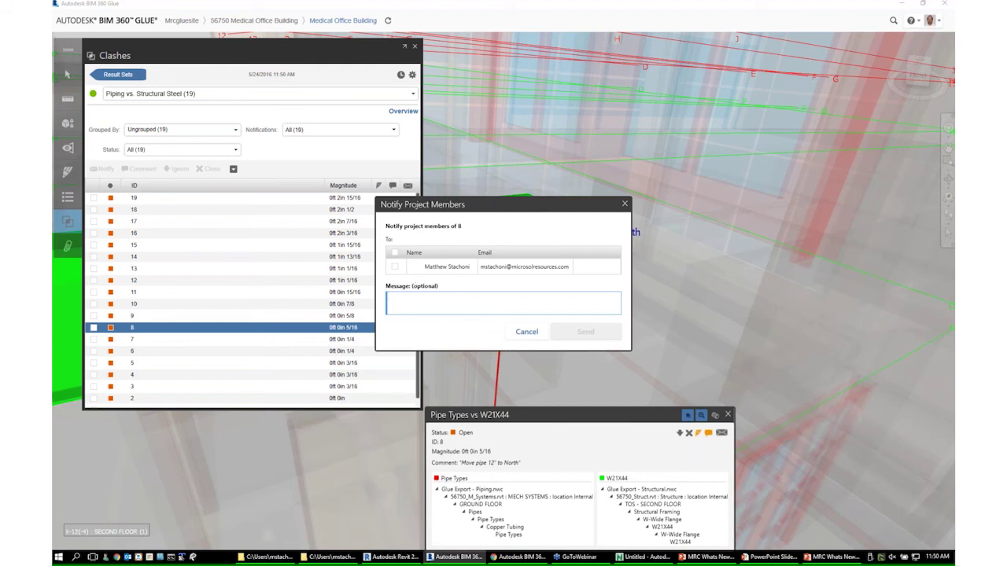
pyautogui.click(395, 266)
pyautogui.click(462, 300)
pyautogui.write('Hey check this ou')
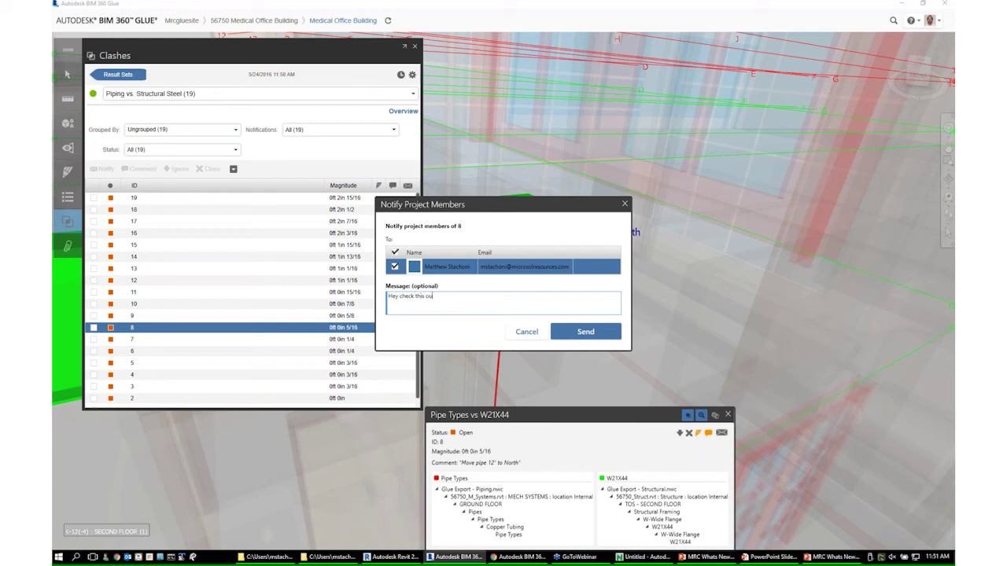
pyautogui.click(582, 333)
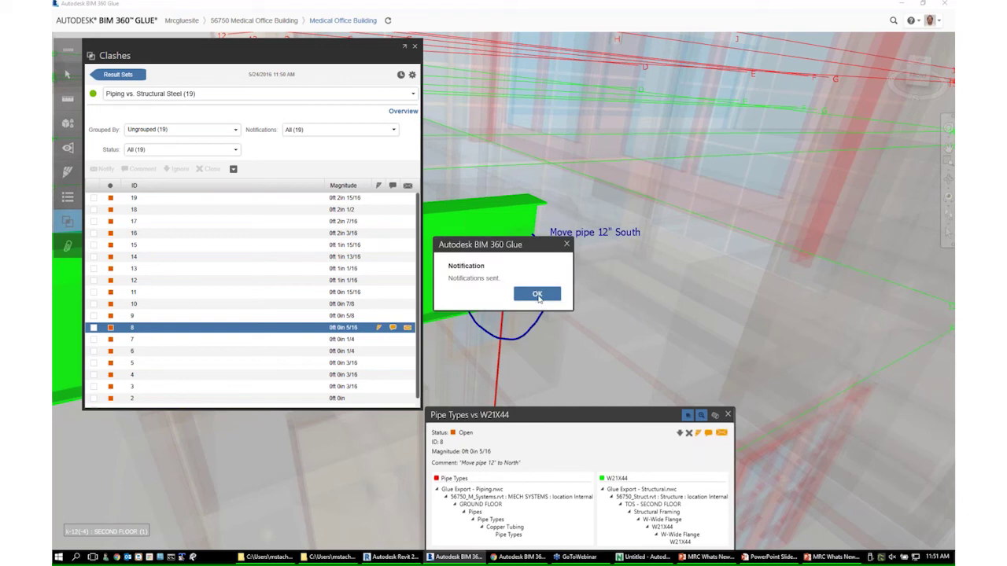
pyautogui.click(538, 295)
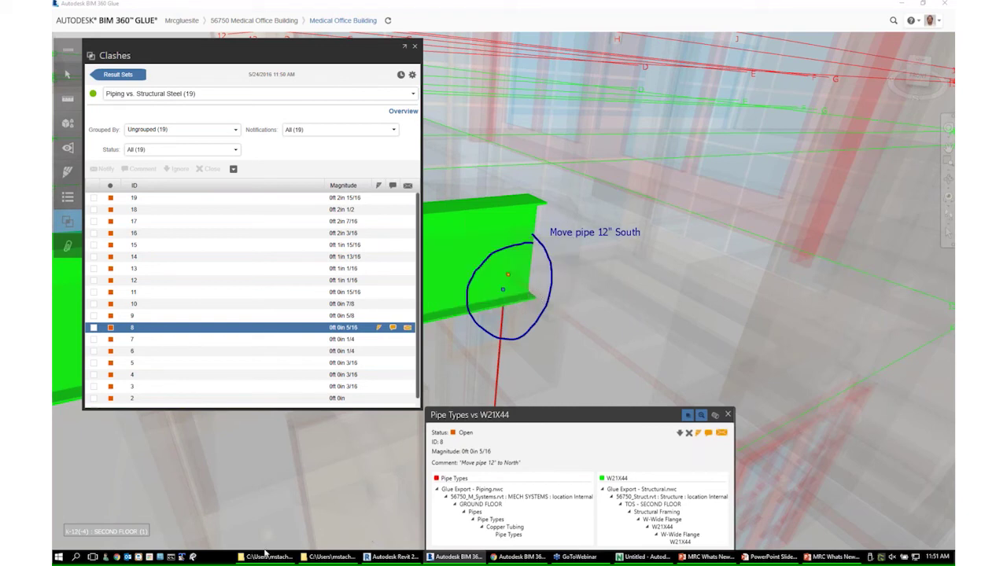
pyautogui.moveTo(641, 421); pyautogui.dragTo(640, 359)
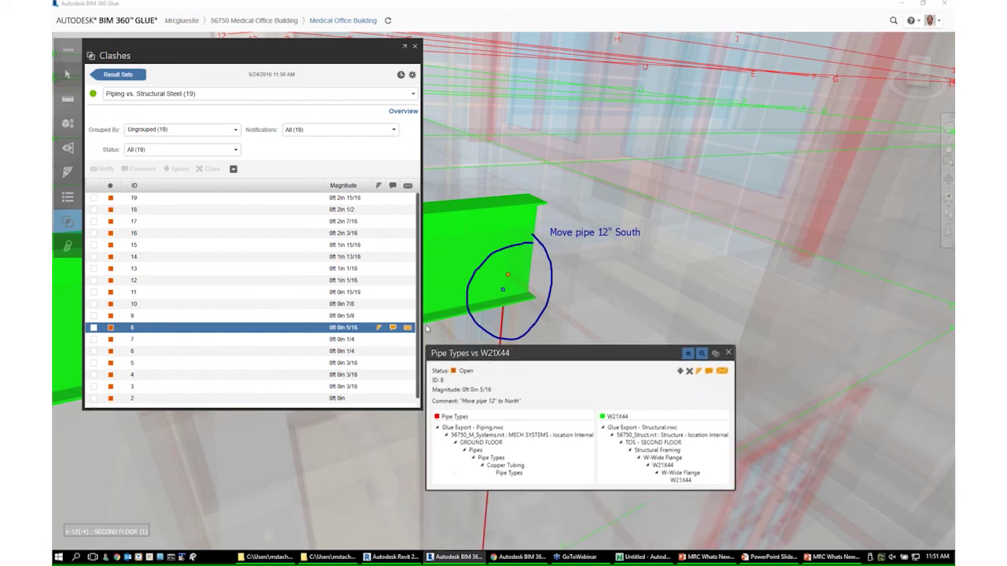
pyautogui.click(415, 47)
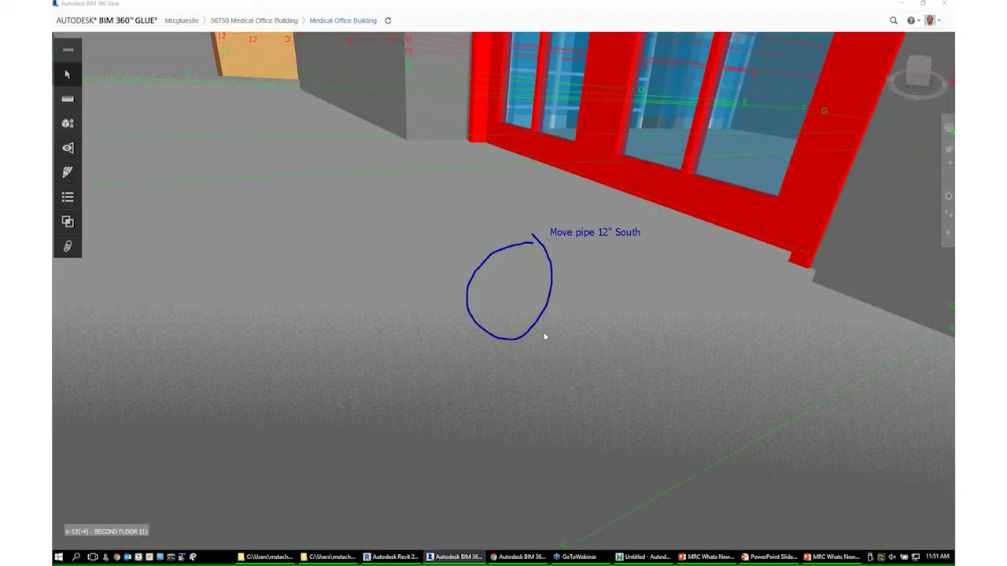
# Switch to Navisworks Manage and save the open untitled file as Medical Office Building.nwf
pyautogui.scroll(10, 544, 336)
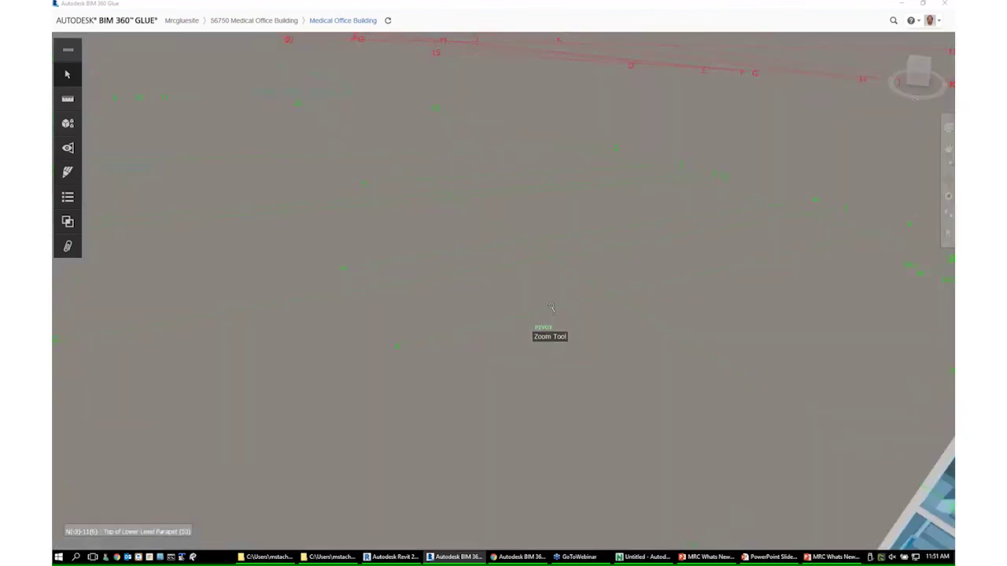
pyautogui.scroll(-10, 550, 308)
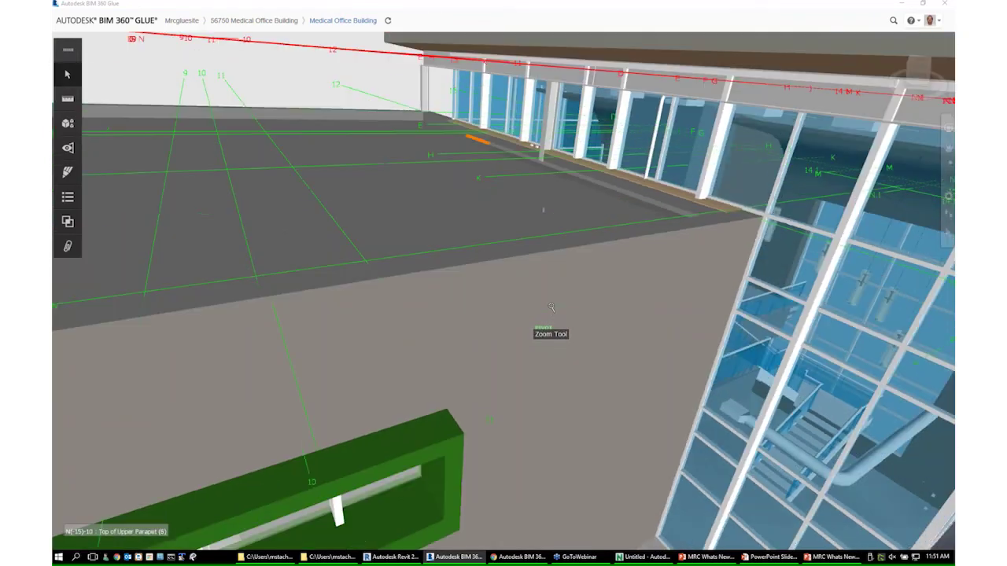
pyautogui.keyDown('shift'); pyautogui.moveTo(551, 331); pyautogui.dragTo(588, 338, button='middle'); pyautogui.keyUp('shift')
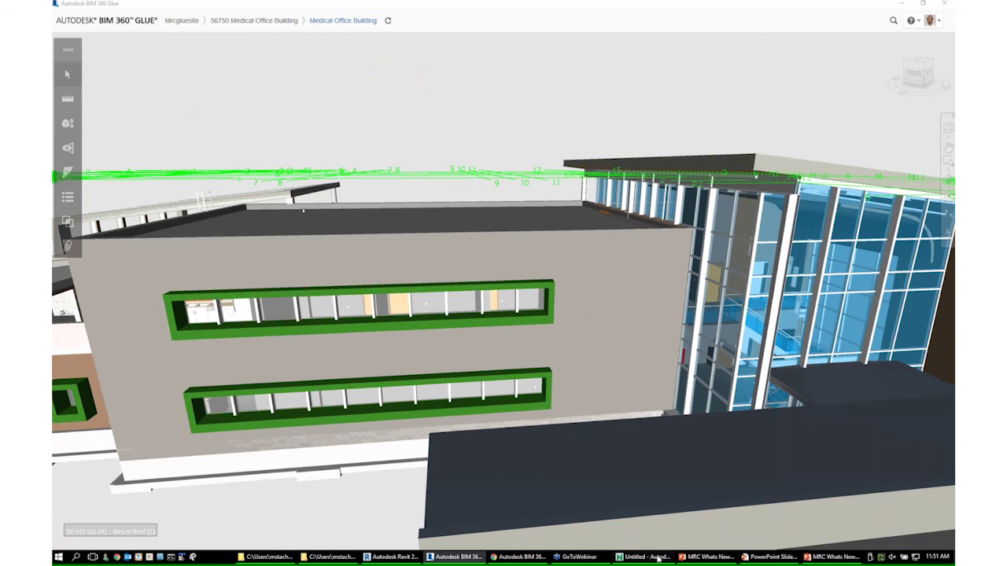
pyautogui.click(658, 558)
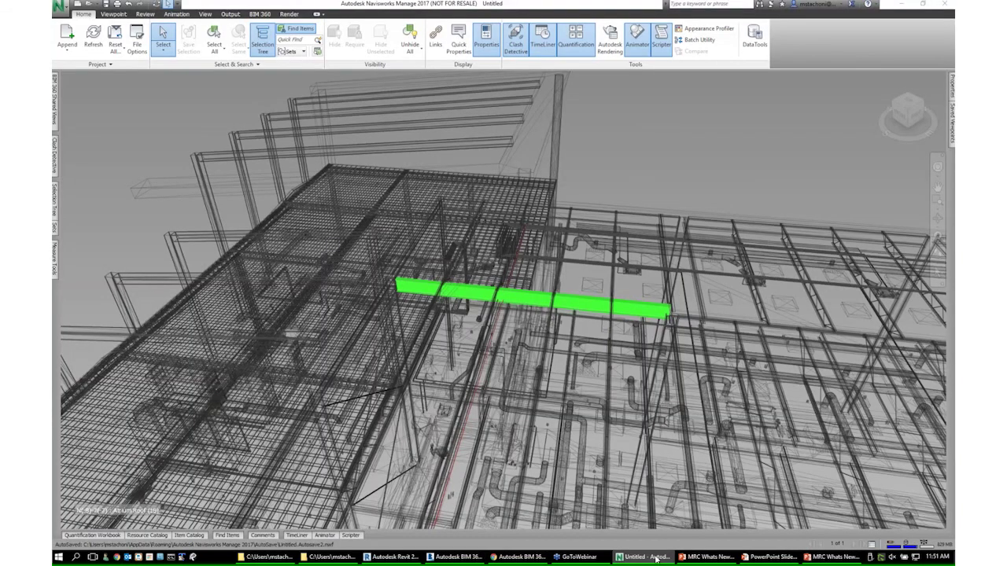
pyautogui.scroll(-3, 522, 254)
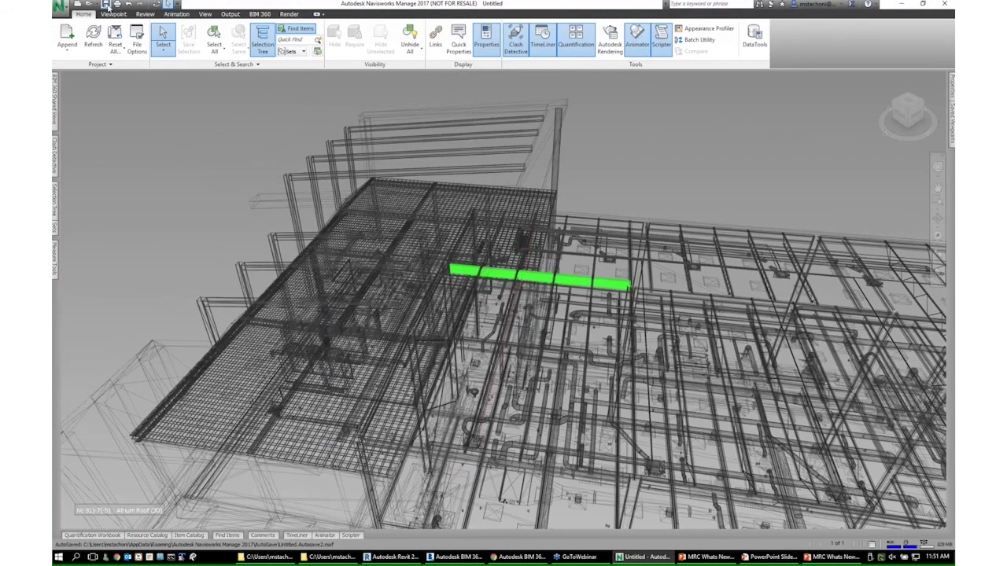
pyautogui.hotkey('ctrl', 's')
pyautogui.click(521, 278)
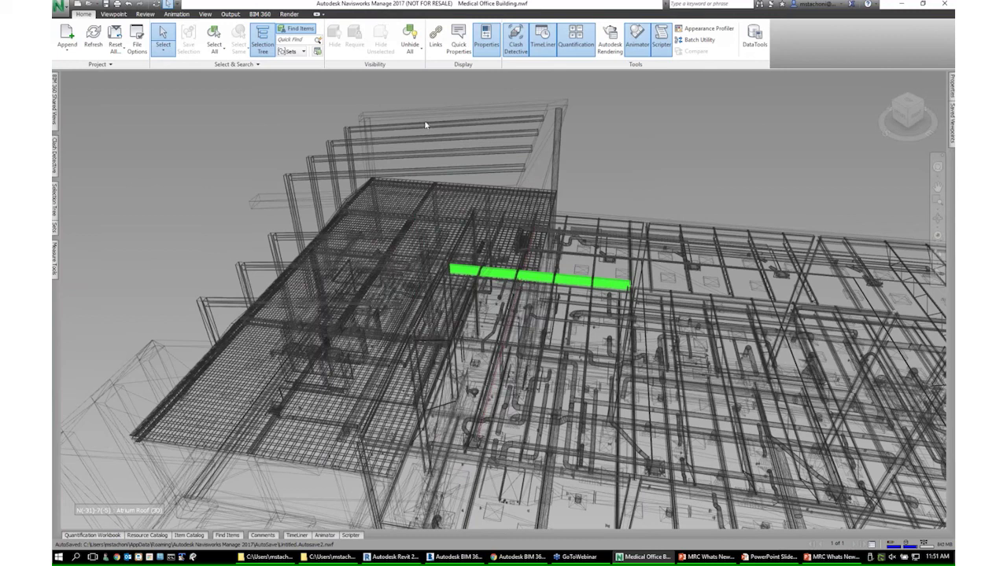
# Open the merged model Medical Office Building from the United States BIM 360 server, ignoring all unresolved external references
pyautogui.click(60, 8)
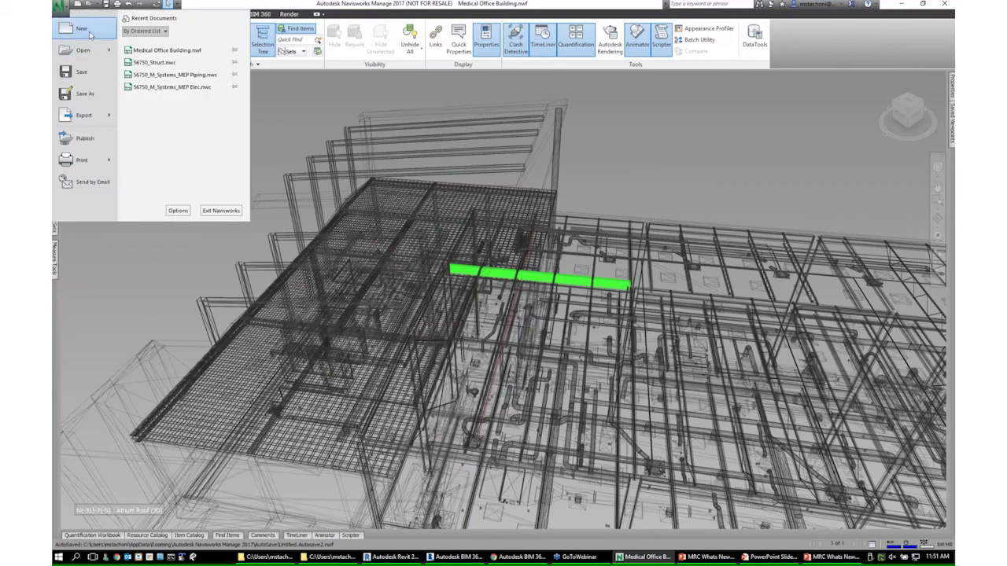
pyautogui.moveTo(79, 52)
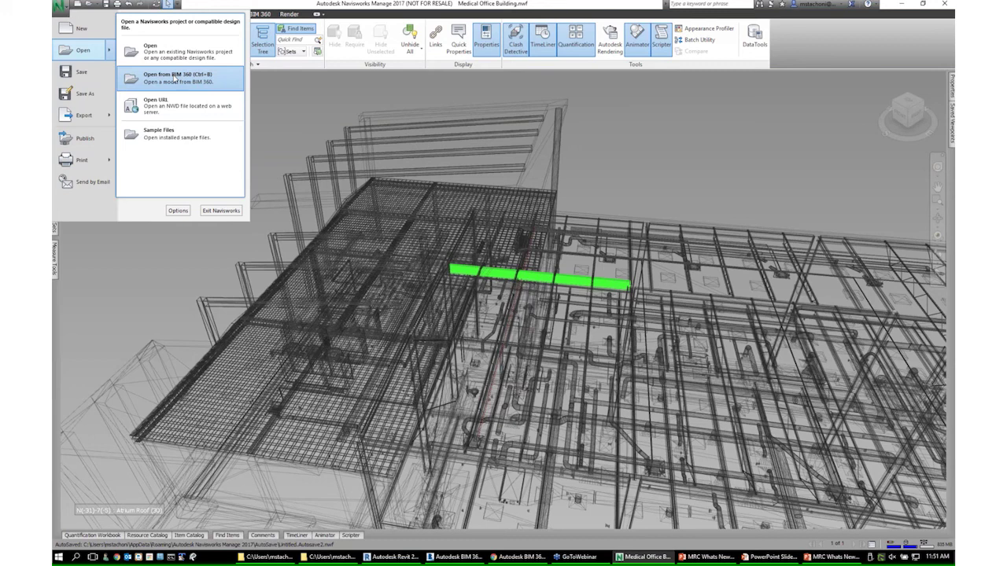
pyautogui.click(165, 81)
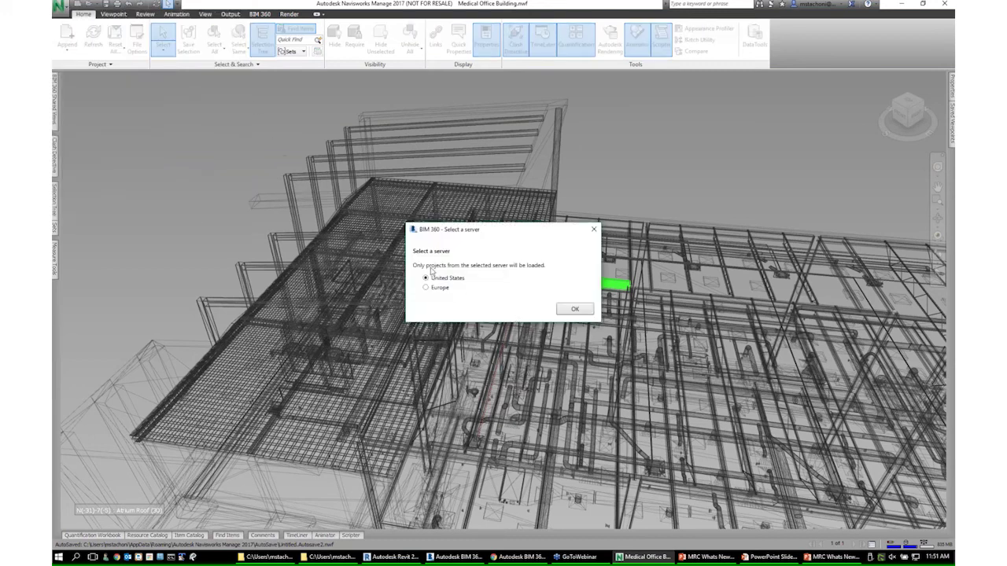
pyautogui.click(573, 310)
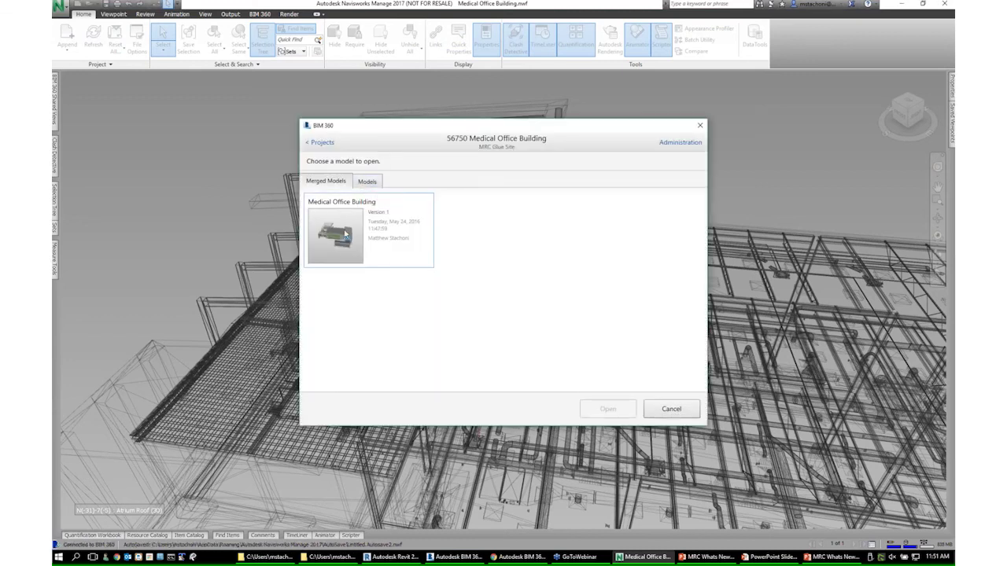
pyautogui.click(350, 220)
pyautogui.click(604, 411)
pyautogui.click(367, 182)
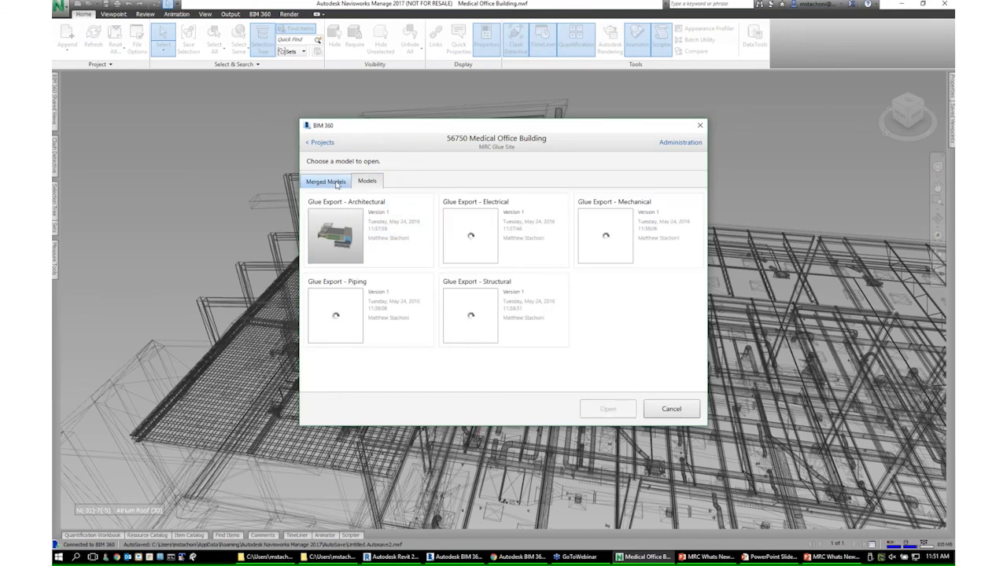
pyautogui.click(336, 182)
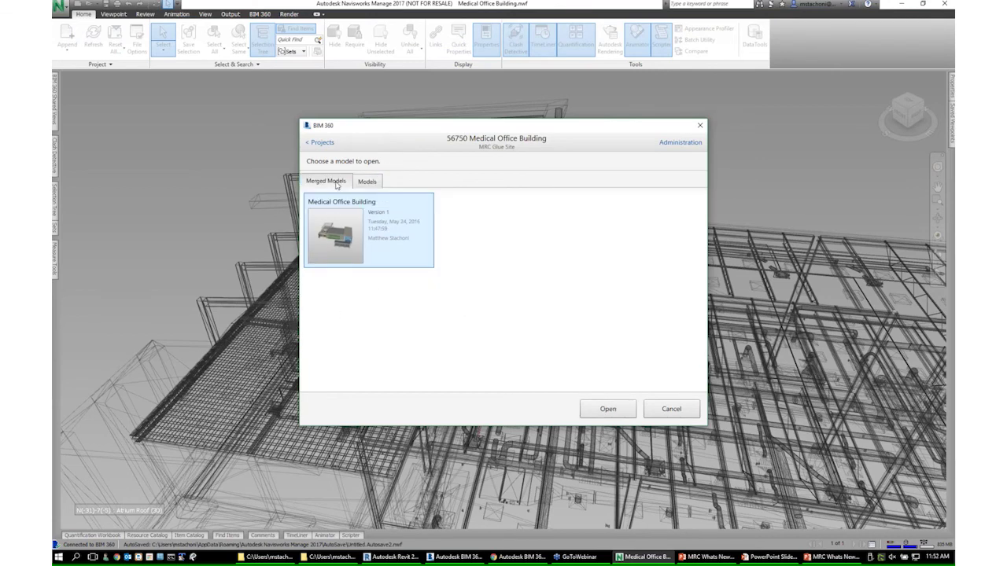
pyautogui.click(607, 409)
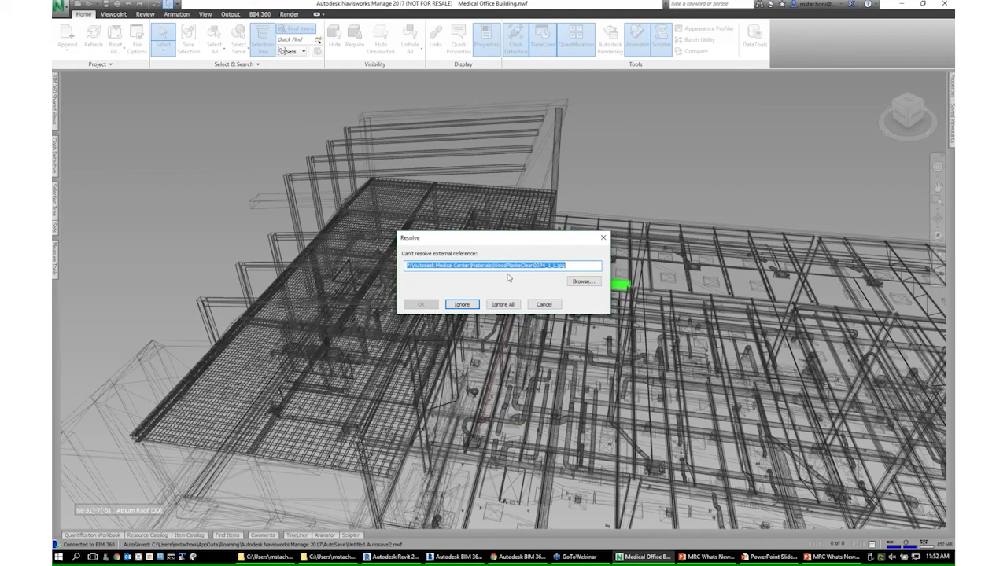
pyautogui.click(498, 306)
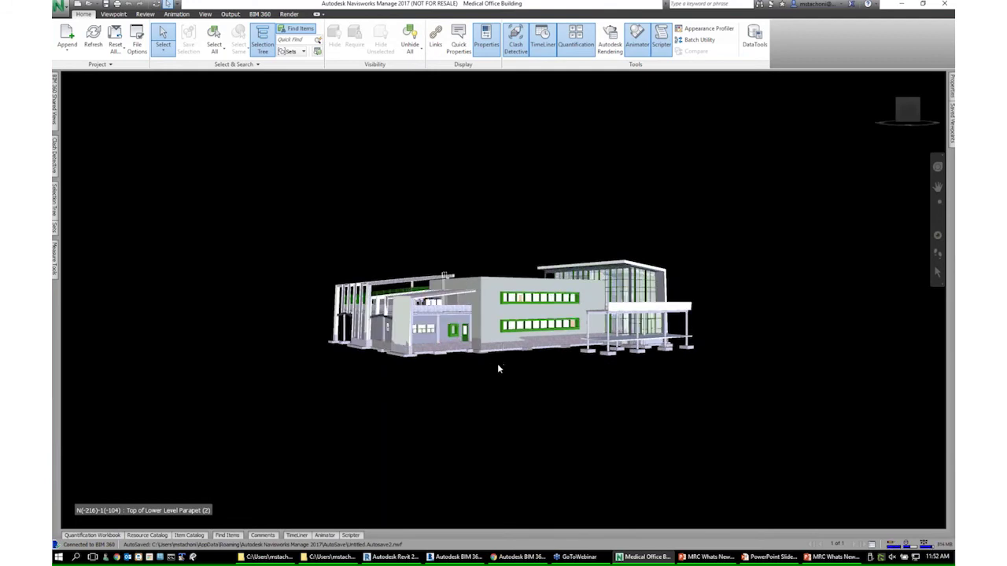
# Set the scene background to Horizon mode and apply it
pyautogui.keyDown('shift'); pyautogui.moveTo(497, 366); pyautogui.dragTo(429, 372, button='middle'); pyautogui.keyUp('shift')
pyautogui.scroll(6, 404, 351)
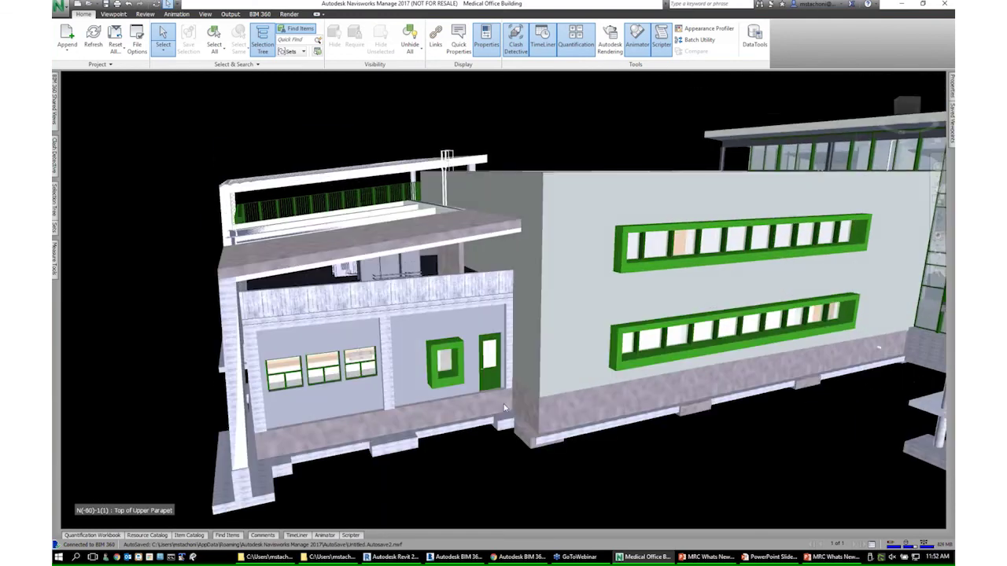
pyautogui.scroll(-3, 505, 407)
pyautogui.keyDown('shift'); pyautogui.moveTo(505, 407); pyautogui.dragTo(472, 187, button='middle'); pyautogui.keyUp('shift')
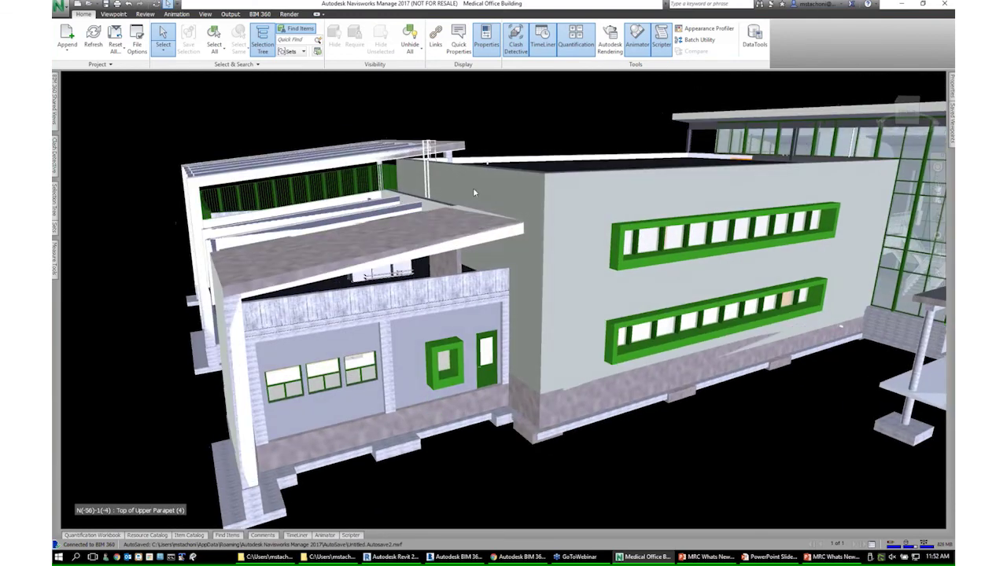
pyautogui.rightClick(472, 187)
pyautogui.click(497, 242)
pyautogui.click(497, 236)
pyautogui.click(496, 257)
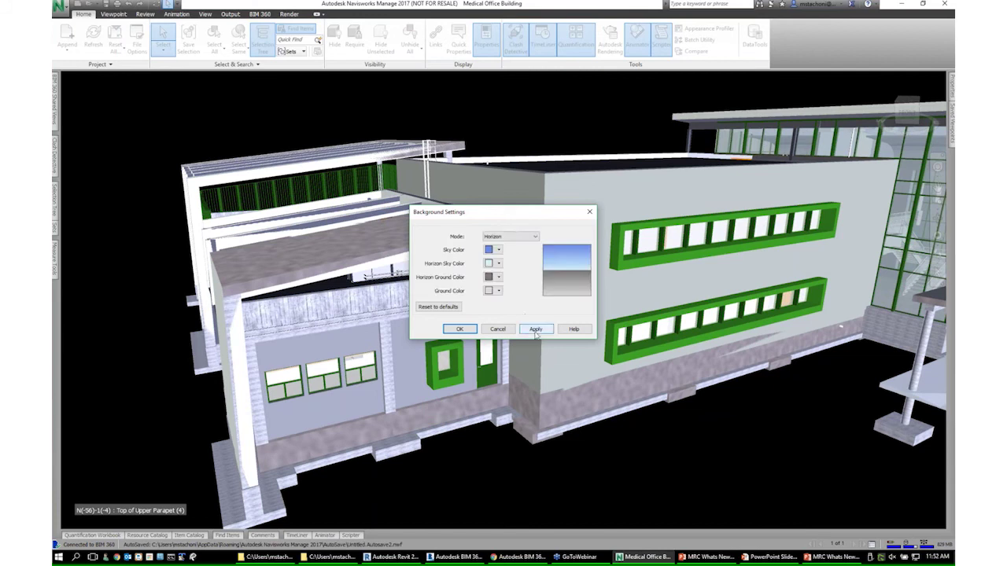
pyautogui.click(523, 331)
pyautogui.click(459, 329)
# Examine the building's exterior around the green window, then display the BIM 360 shared views Axo SE Corner and Axo SW Corner
pyautogui.keyDown('shift'); pyautogui.moveTo(551, 344); pyautogui.dragTo(652, 377, button='middle'); pyautogui.keyUp('shift')
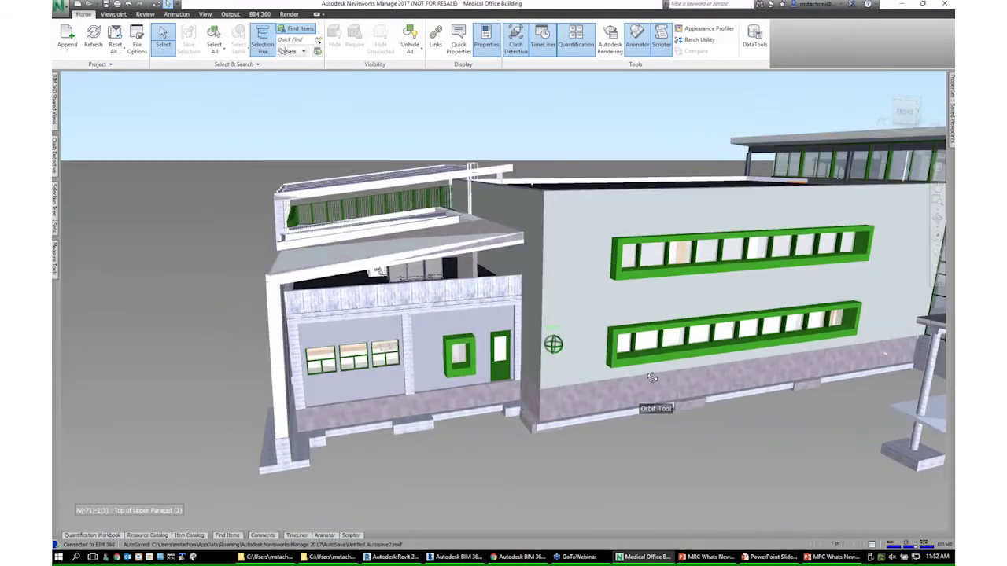
pyautogui.scroll(5, 456, 388)
pyautogui.keyDown('shift'); pyautogui.moveTo(545, 396); pyautogui.dragTo(562, 413, button='middle'); pyautogui.keyUp('shift')
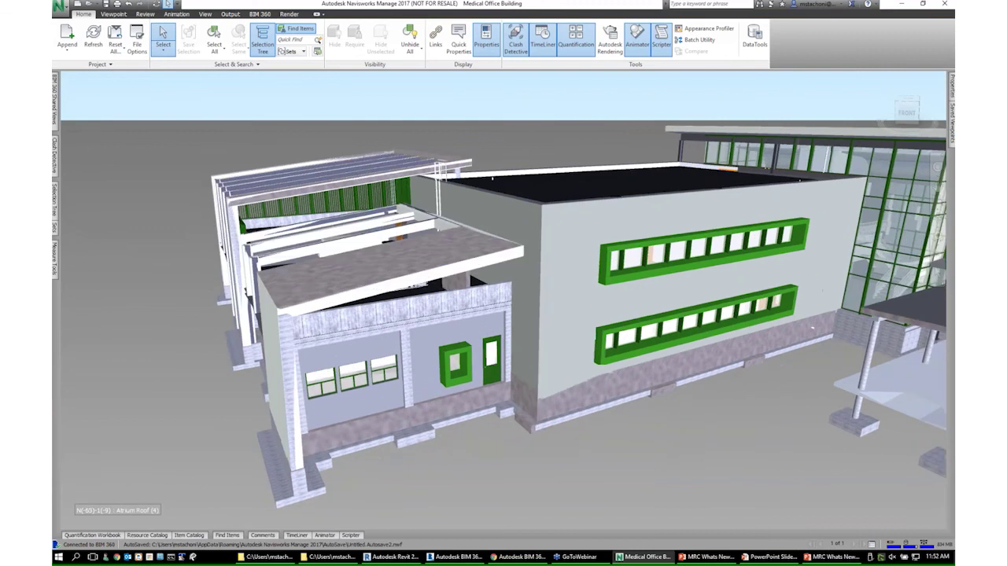
pyautogui.scroll(3, 550, 397)
pyautogui.scroll(10, 549, 397)
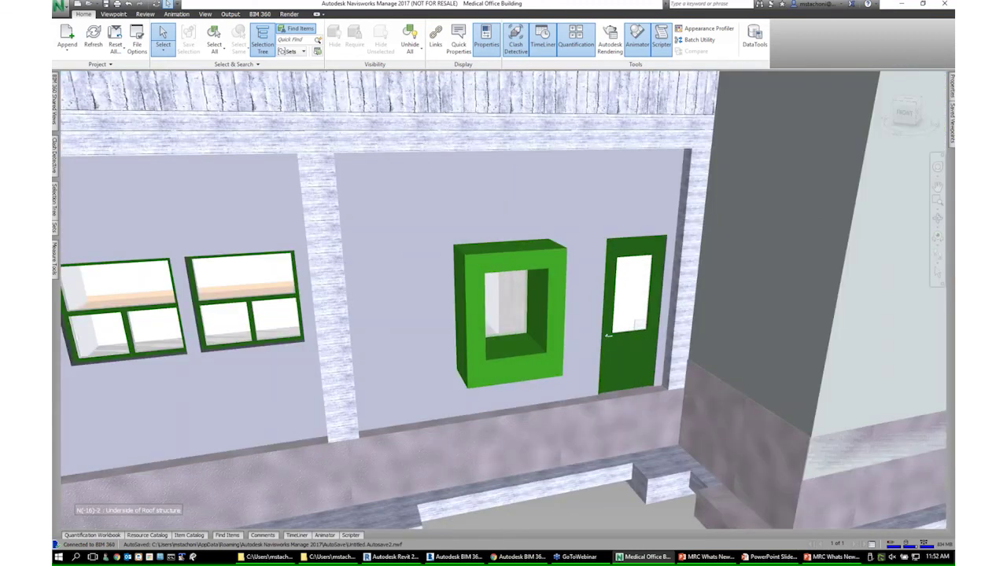
pyautogui.keyDown('shift'); pyautogui.moveTo(457, 378); pyautogui.dragTo(543, 358, button='middle'); pyautogui.keyUp('shift')
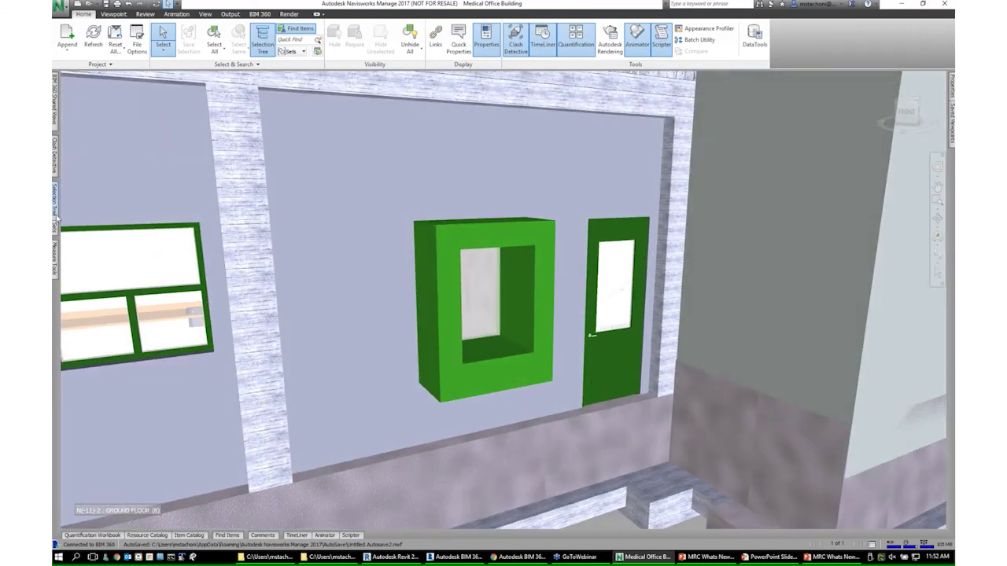
pyautogui.click(258, 14)
pyautogui.click(246, 43)
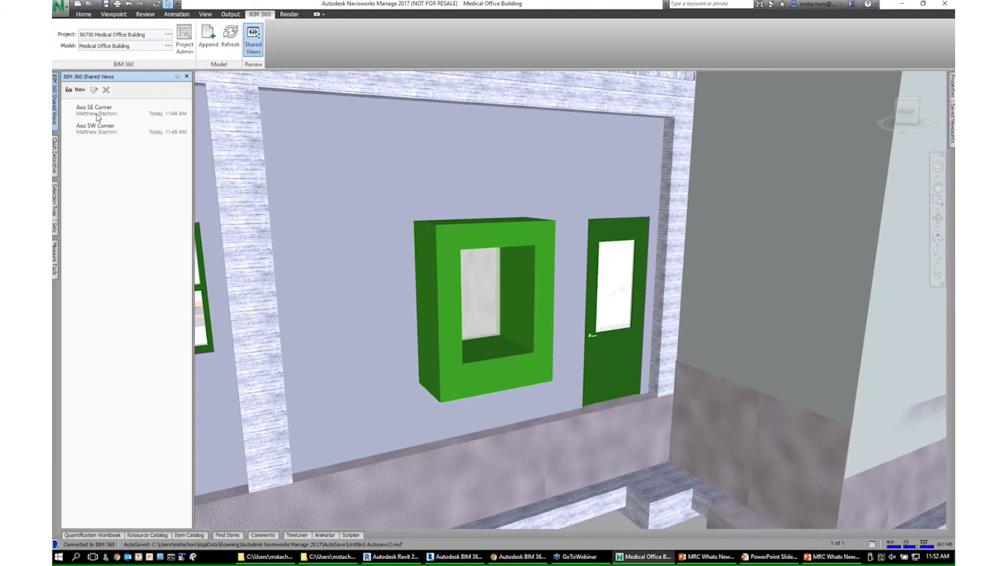
pyautogui.click(96, 110)
pyautogui.click(95, 127)
pyautogui.click(104, 110)
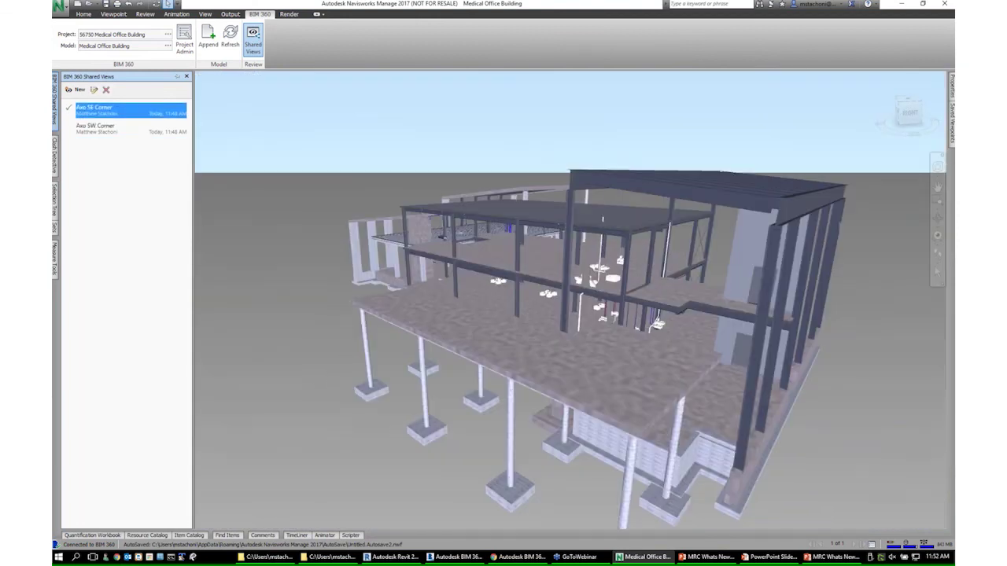
pyautogui.click(98, 132)
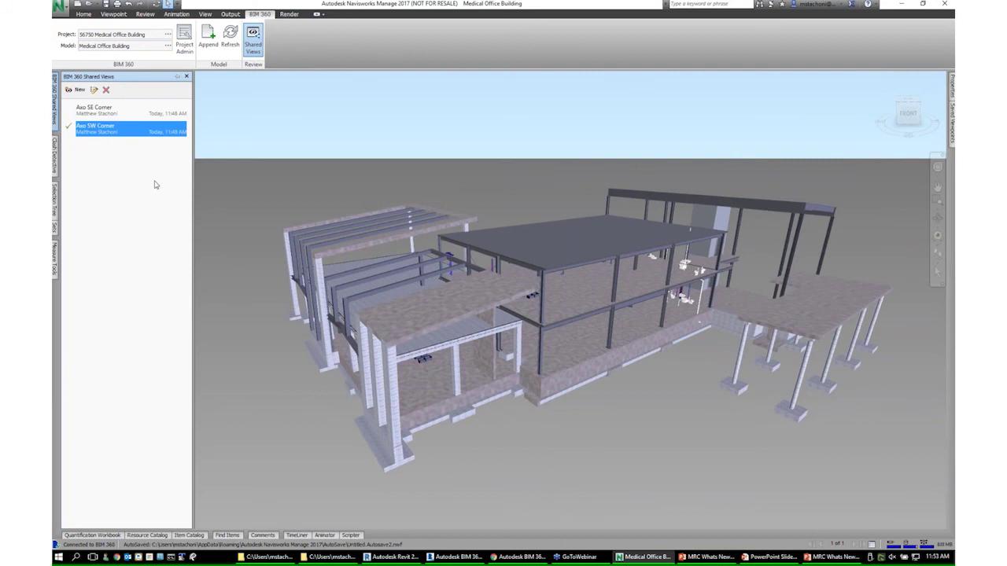
# Switch to BIM 360 Glue, show the model's shared views for comparison, and return to Navisworks
pyautogui.click(455, 557)
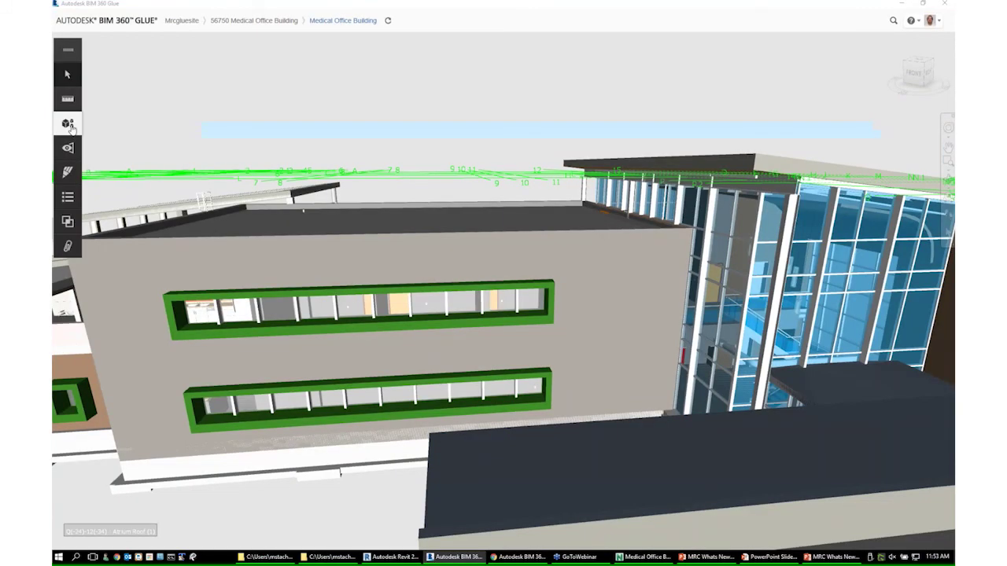
pyautogui.click(69, 152)
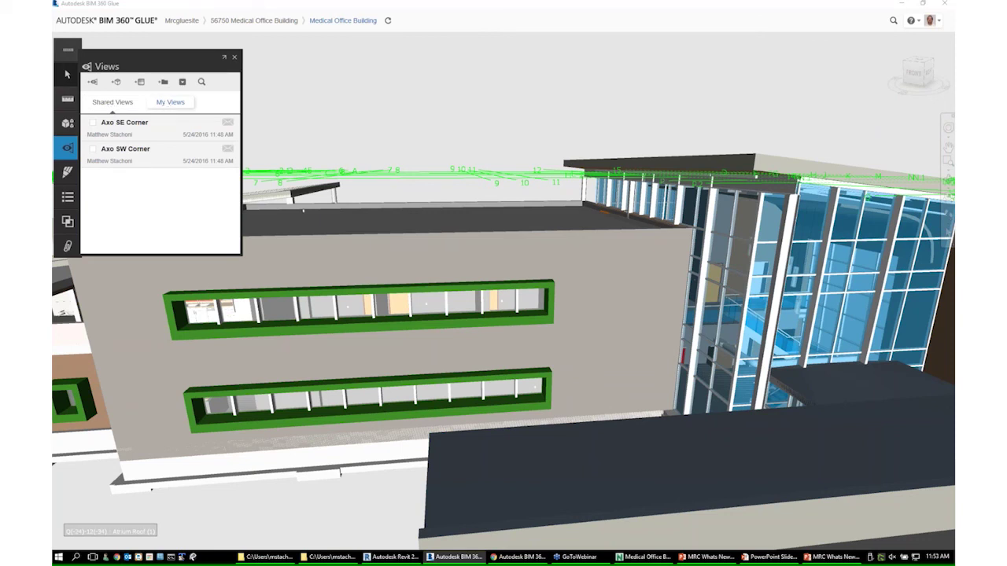
pyautogui.click(643, 557)
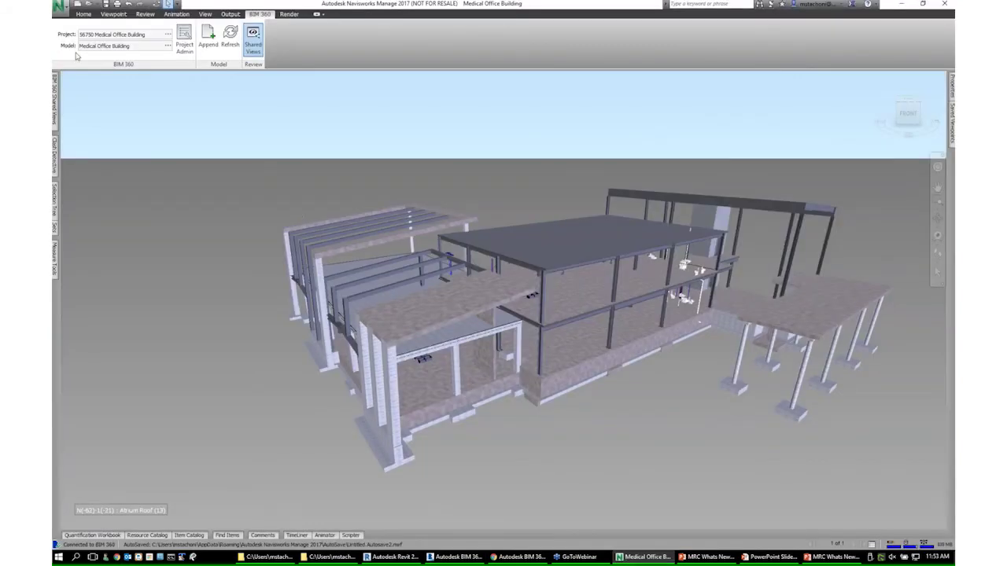
# Frame the model from its northwest corner and save it as a BIM 360 shared view named NW Corner
pyautogui.scroll(3, 362, 289)
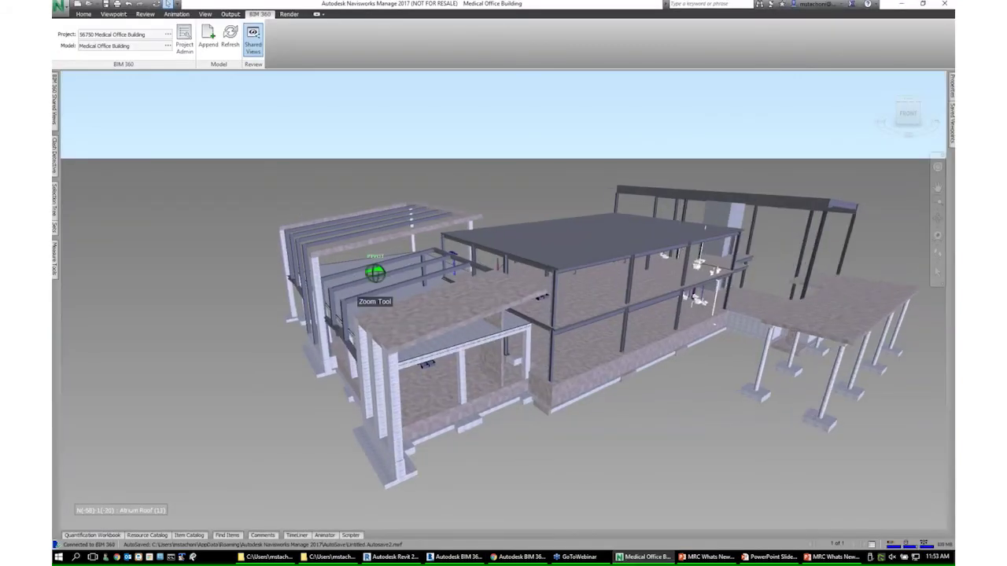
pyautogui.click(54, 115)
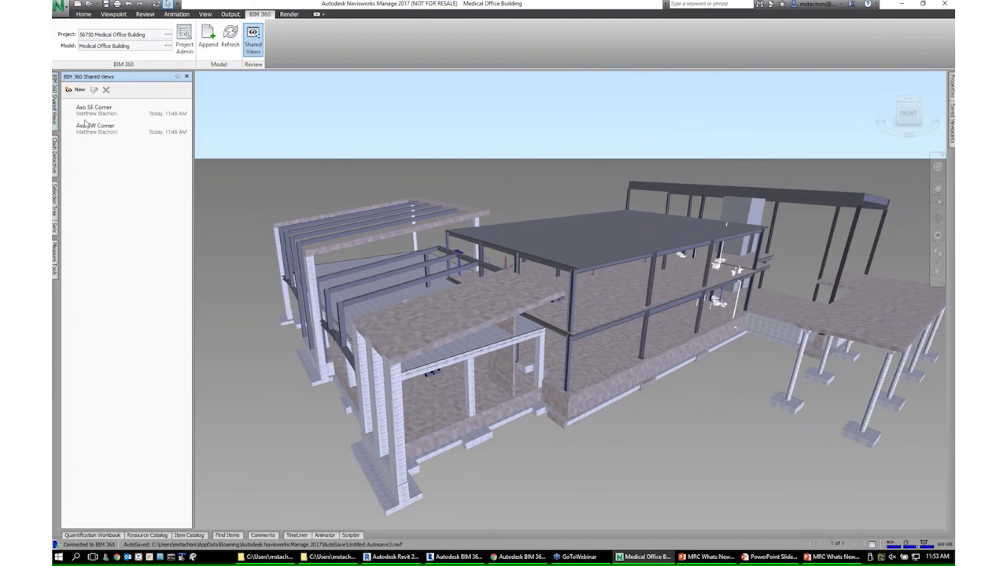
pyautogui.moveTo(431, 398)
pyautogui.keyDown('shift'); pyautogui.mouseDown(button='middle')
pyautogui.moveTo(546, 413)
pyautogui.moveTo(726, 403)
pyautogui.moveTo(537, 385)
pyautogui.moveTo(550, 397)
pyautogui.mouseUp(button='middle'); pyautogui.keyUp('shift')
pyautogui.scroll(6, 566, 395)
pyautogui.click(76, 89)
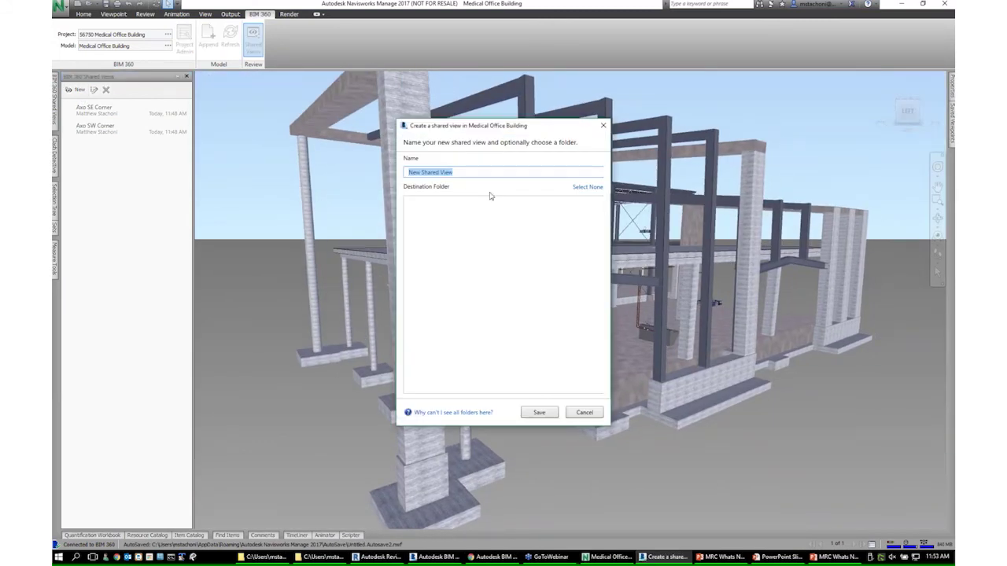
pyautogui.write('NW Corner')
pyautogui.click(539, 412)
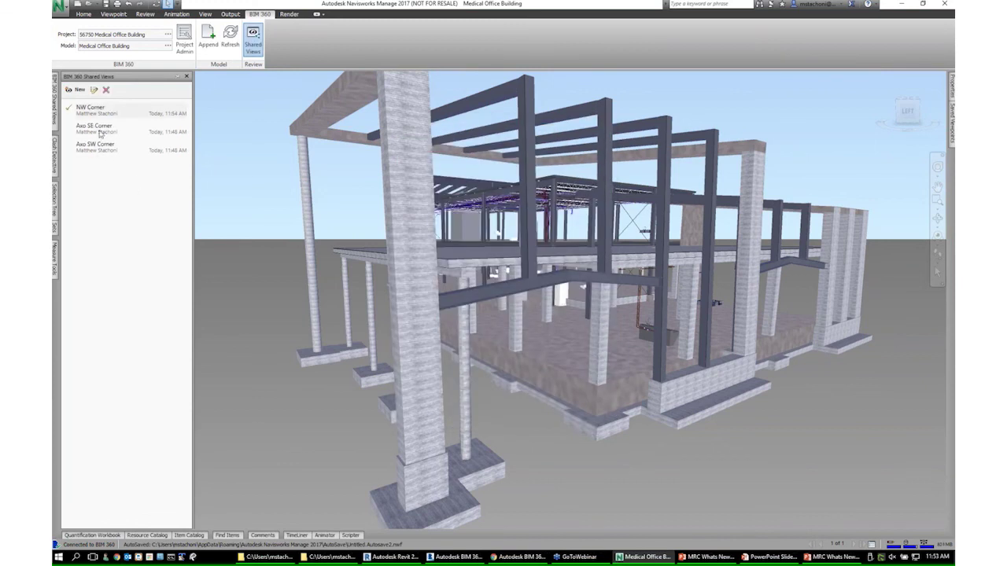
# Step through the Axo SE Corner and Axo SW Corner shared views and return to NW Corner
pyautogui.click(100, 128)
pyautogui.press('Down')
pyautogui.press('Up')
pyautogui.press('Up')
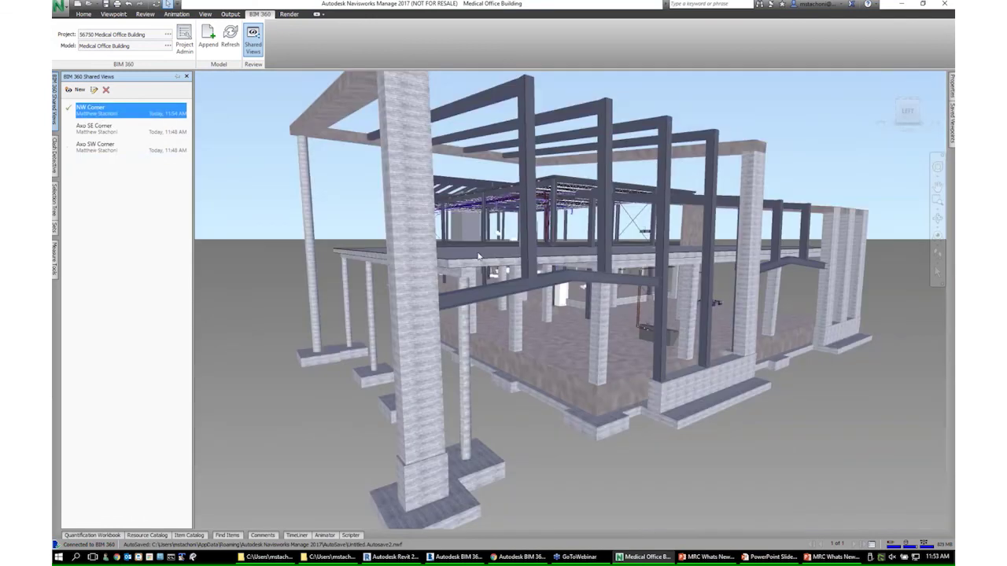
pyautogui.scroll(-2, 525, 307)
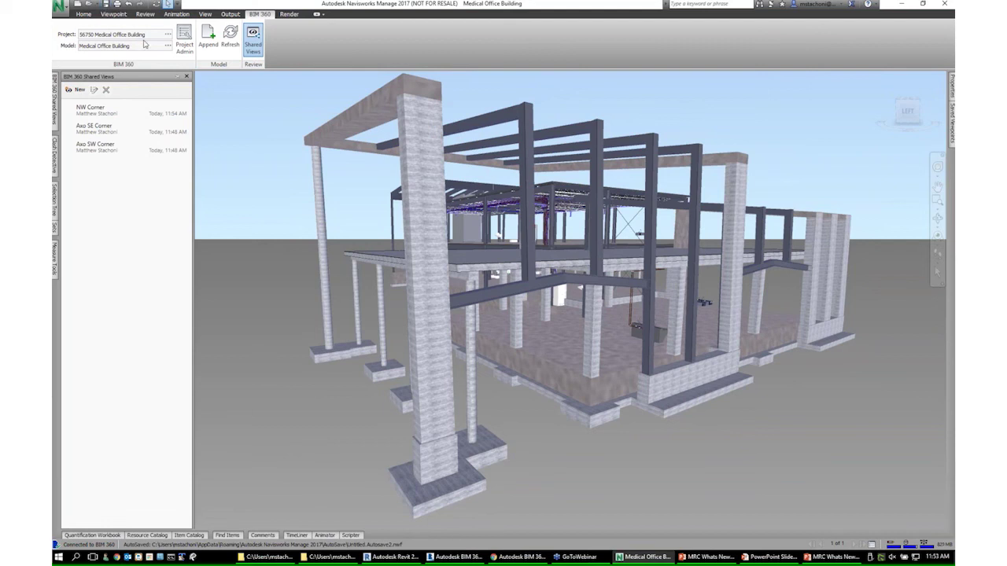
# Switch to BIM 360 Glue, refresh the Medical Office Building model and display the shared view NW Corner
pyautogui.click(454, 557)
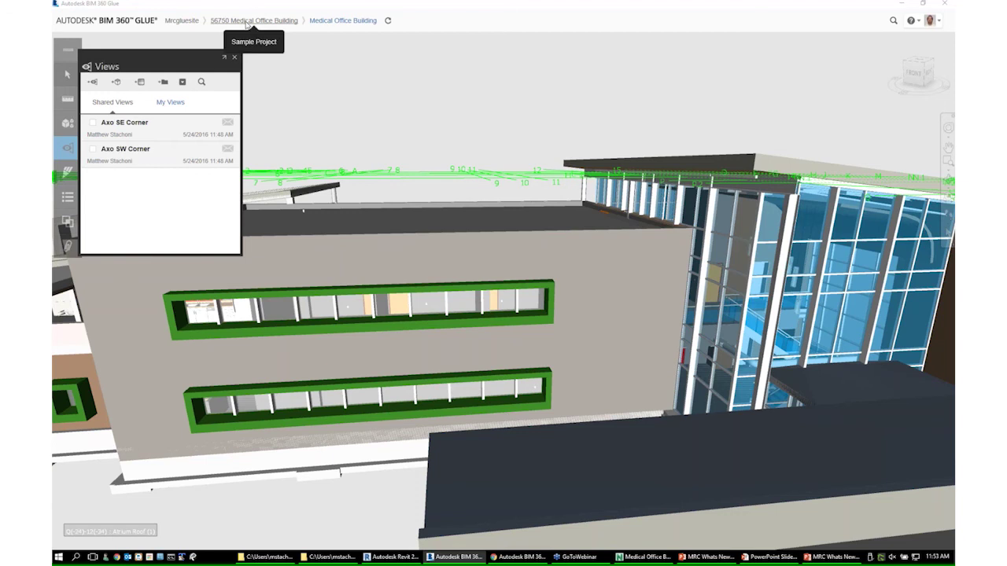
pyautogui.click(388, 22)
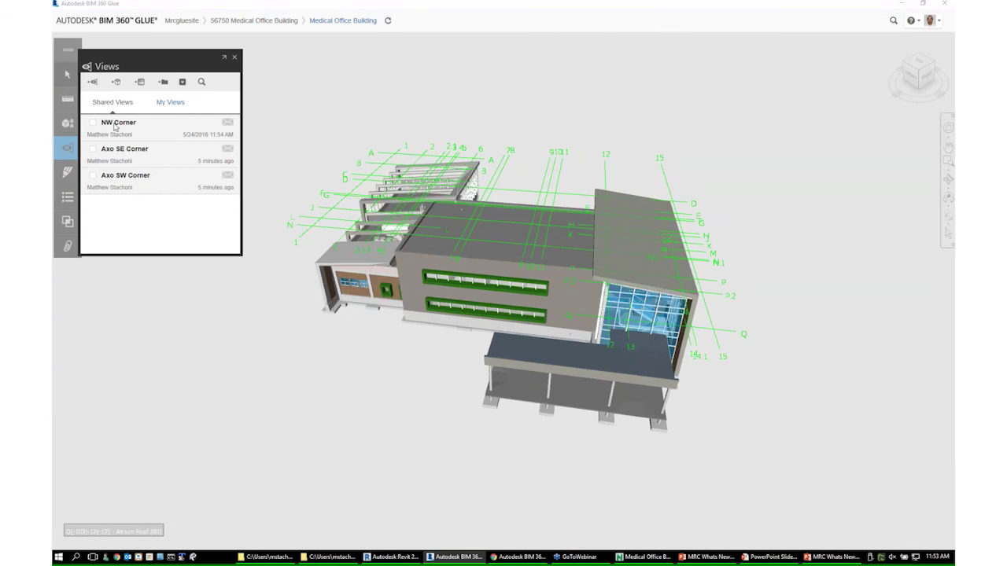
pyautogui.click(116, 124)
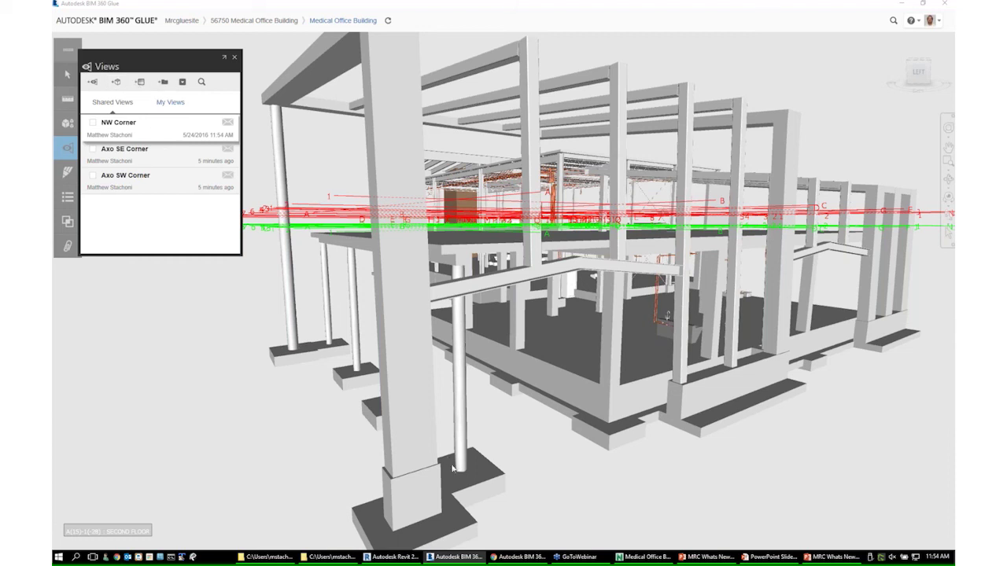
# Switch to the PowerPoint presentation and look through the open windows for another one to bring forward
pyautogui.click(641, 557)
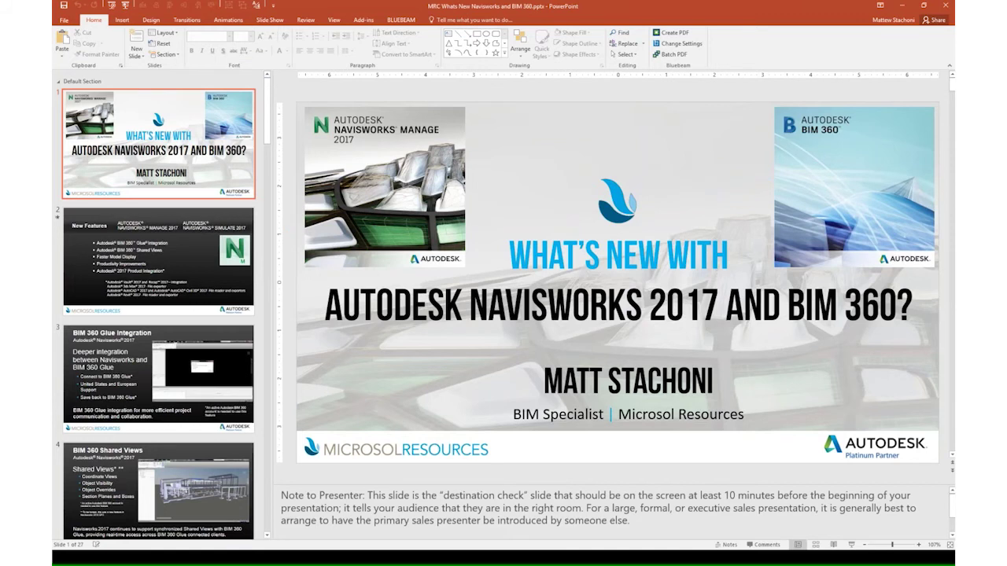
pyautogui.hotkey('alt', 'Tab')
pyautogui.hotkey('alt', 'Tab')
pyautogui.hotkey('alt', 'Tab')
pyautogui.hotkey('alt', 'Tab')
pyautogui.hotkey('alt', 'Tab')
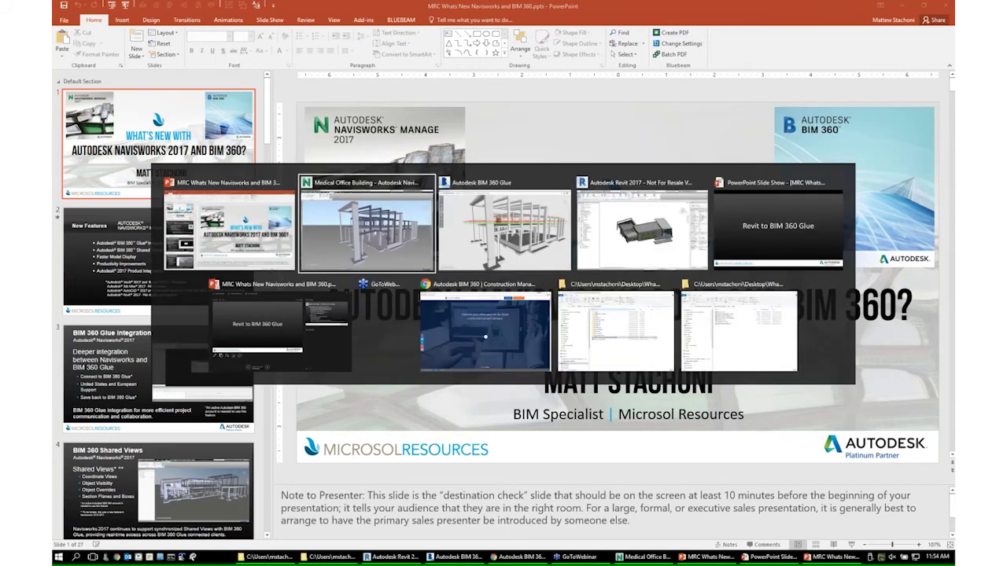
pyautogui.hotkey('alt', 'Tab')
pyautogui.hotkey('alt', 'Tab')
pyautogui.hotkey('alt', 'Tab')
pyautogui.hotkey('alt', 'Tab')
pyautogui.hotkey('alt', 'Tab')
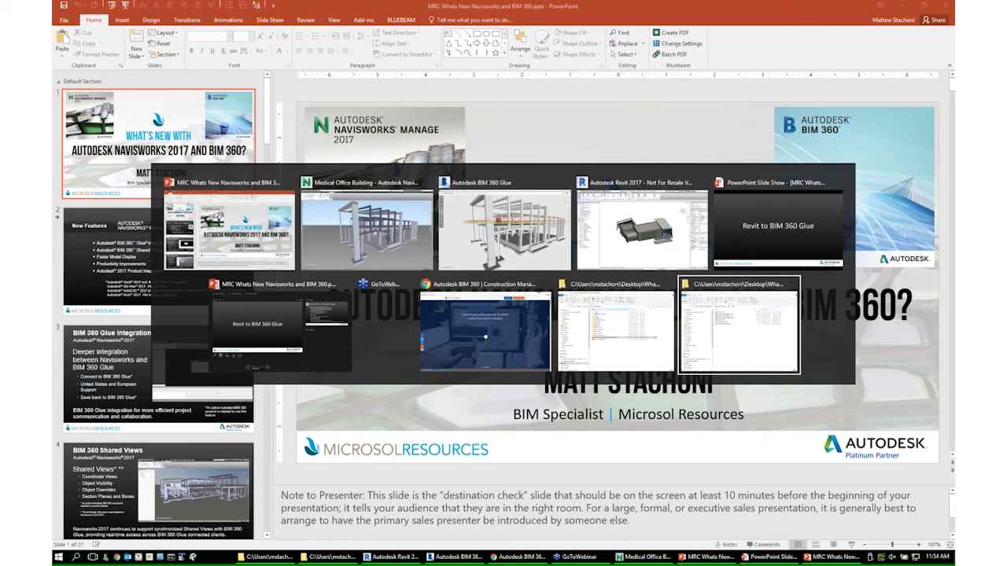
pyautogui.hotkey('alt', 'Tab')
pyautogui.hotkey('alt', 'Tab')
pyautogui.hotkey('alt', 'Tab')
pyautogui.hotkey('alt', 'Tab')
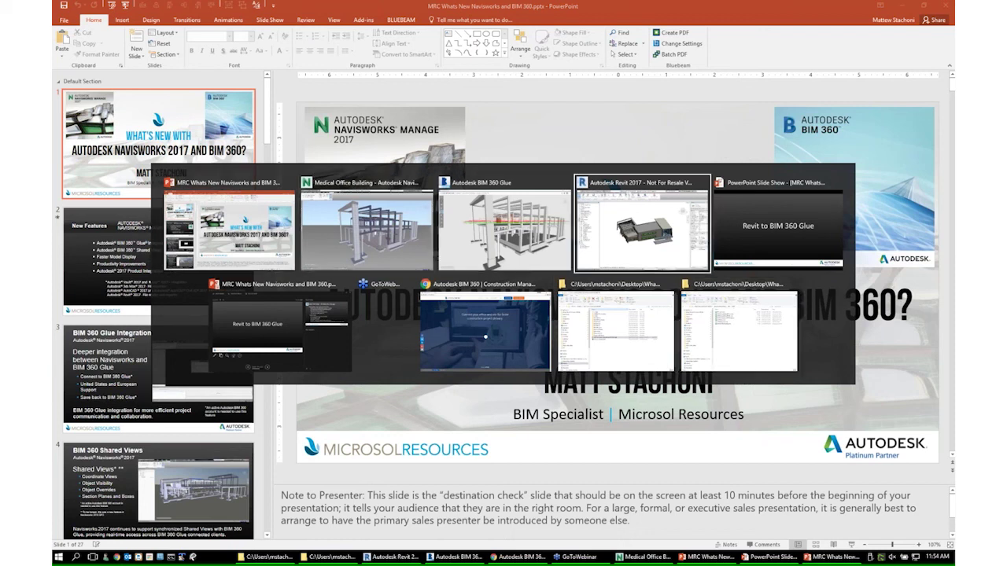